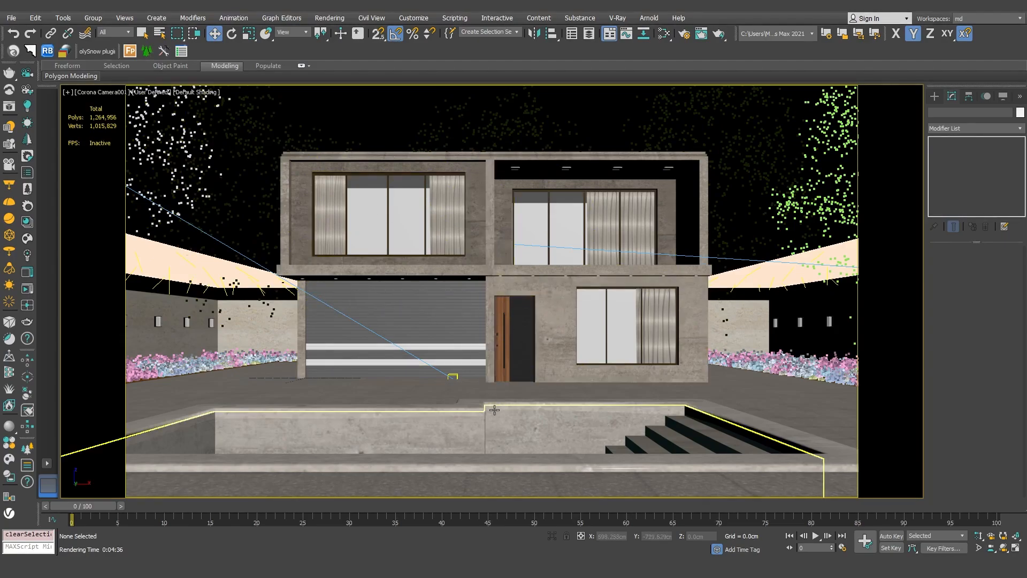
- Select the pool and then the surrounding wall to inspect their modifier stacks
{"action": "left_click", "coordinate": [515, 430]}
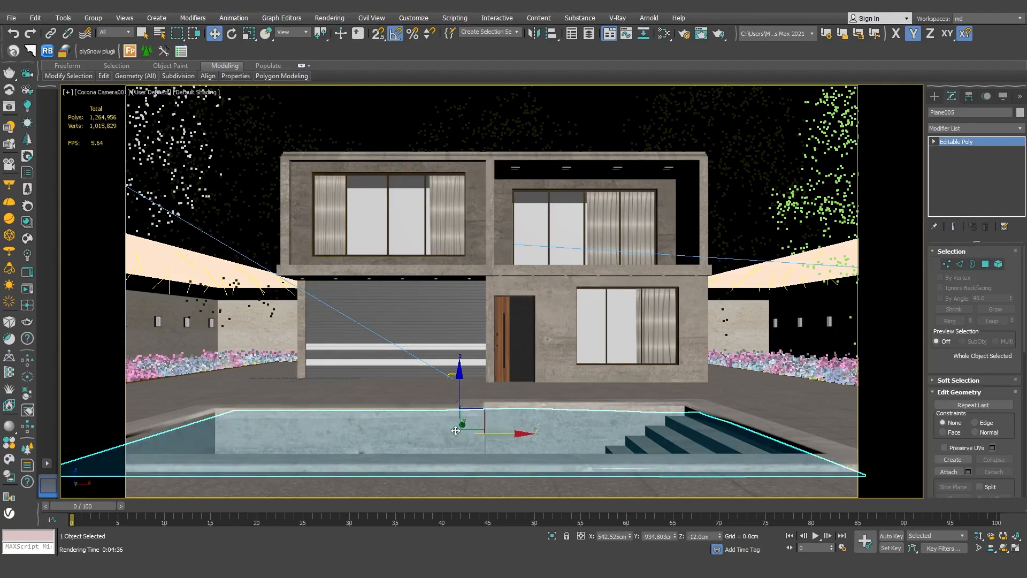
{"action": "left_click", "coordinate": [185, 320]}
{"action": "left_click", "coordinate": [161, 321]}
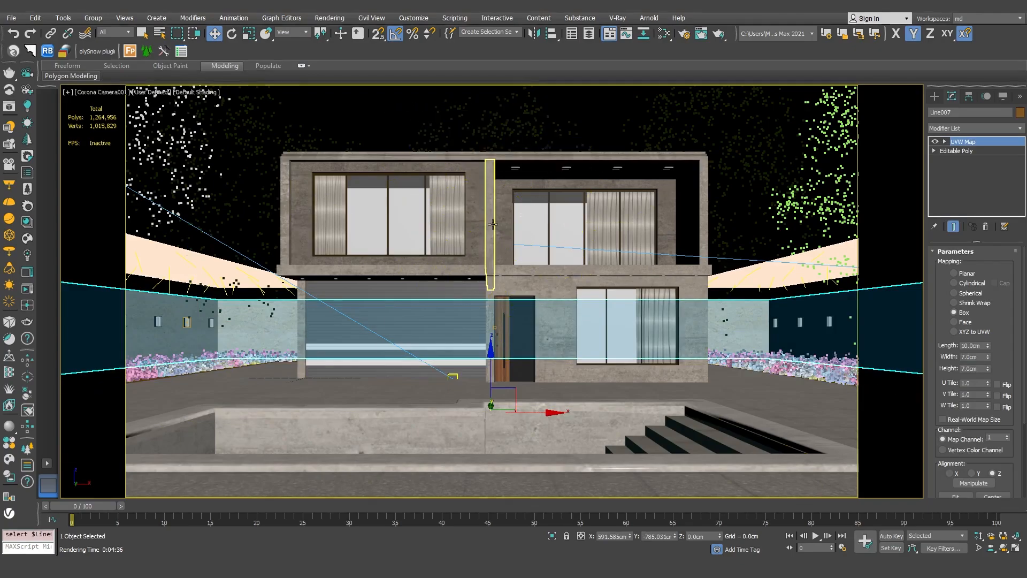
- Switch to a perspective view, orbit around the site, and view the scene through Corona Camera002
{"action": "key", "text": "p"}
{"action": "middle_click_drag", "start_coordinate": [511, 287], "coordinate": [564, 298]}
{"action": "scroll", "coordinate": [565, 229], "scroll_direction": "up", "scroll_amount": 3}
{"action": "middle_click_drag", "start_coordinate": [565, 229], "coordinate": [544, 258]}
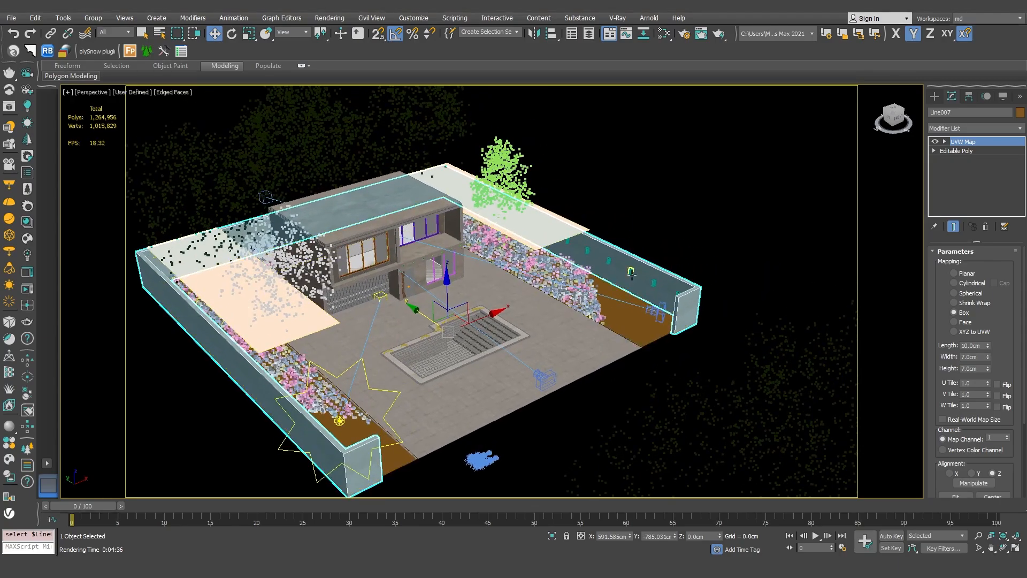
{"action": "left_click", "coordinate": [657, 312]}
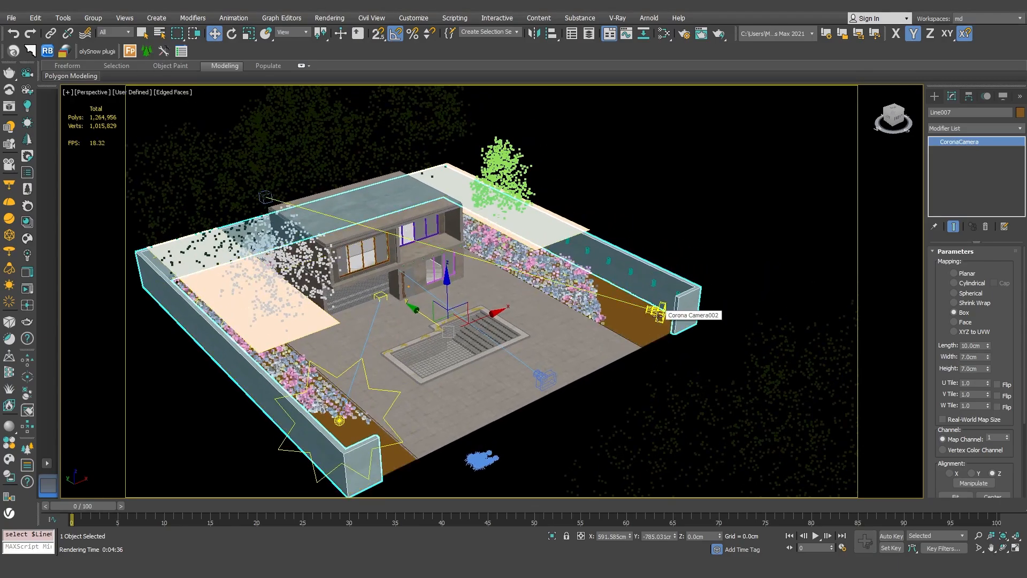
{"action": "key", "text": "c"}
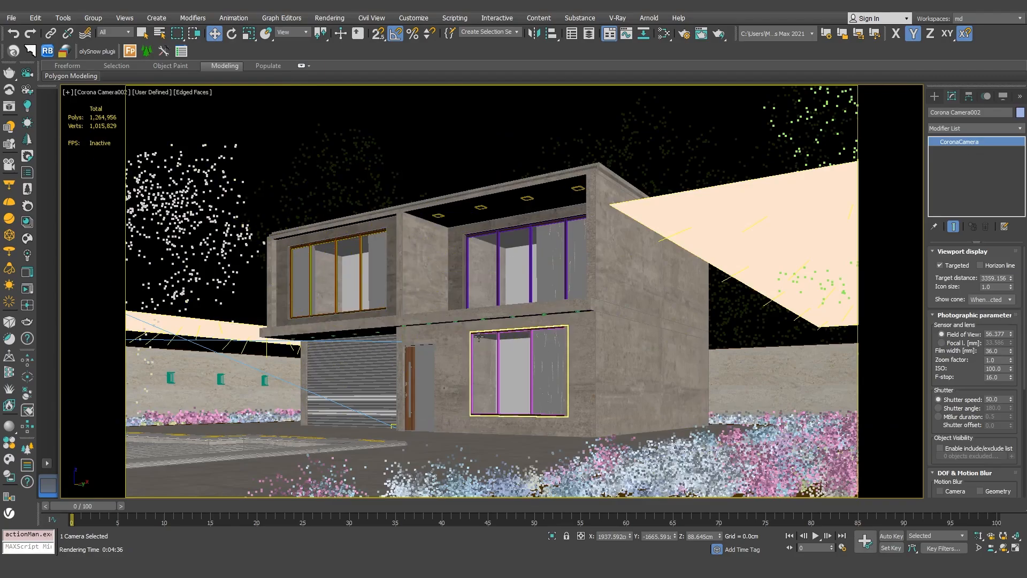
- Return to perspective and inspect the Corona lights and the plant proxy, scrolling through the light's parameters
{"action": "left_click", "coordinate": [373, 131]}
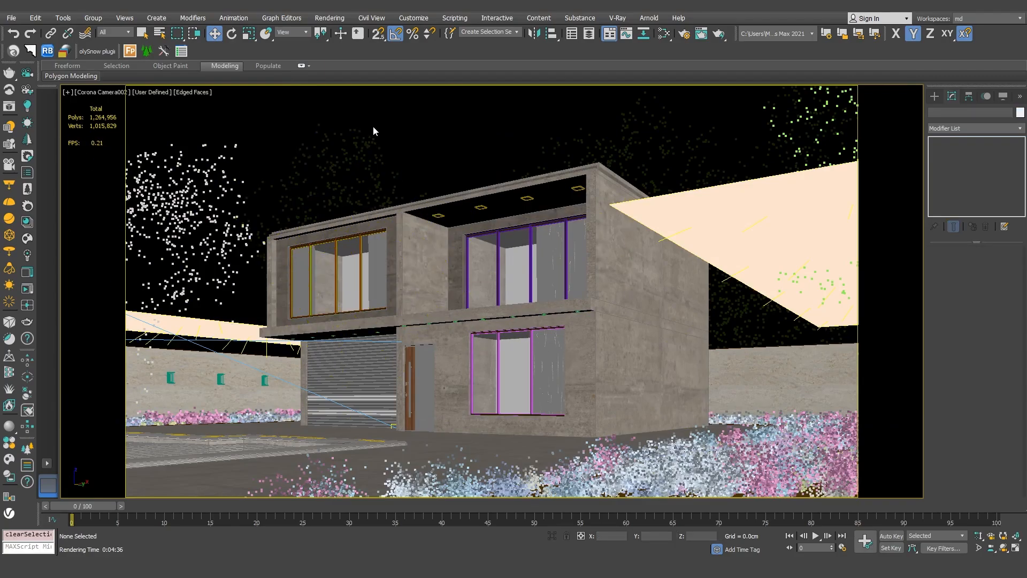
{"action": "key", "text": "p"}
{"action": "middle_click_drag", "start_coordinate": [433, 206], "coordinate": [700, 277], "text": "alt"}
{"action": "left_click", "coordinate": [653, 257]}
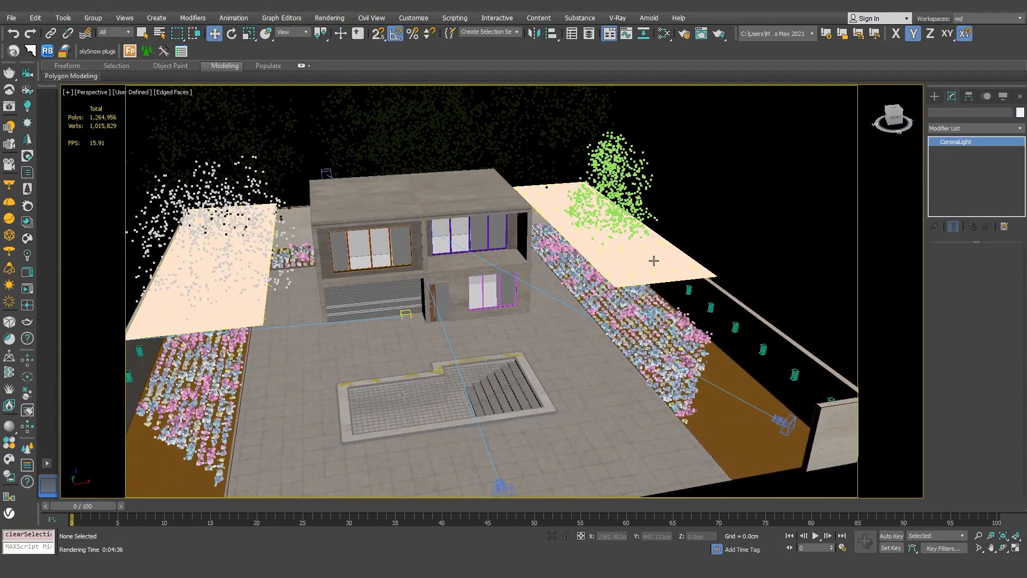
{"action": "left_click", "coordinate": [218, 303]}
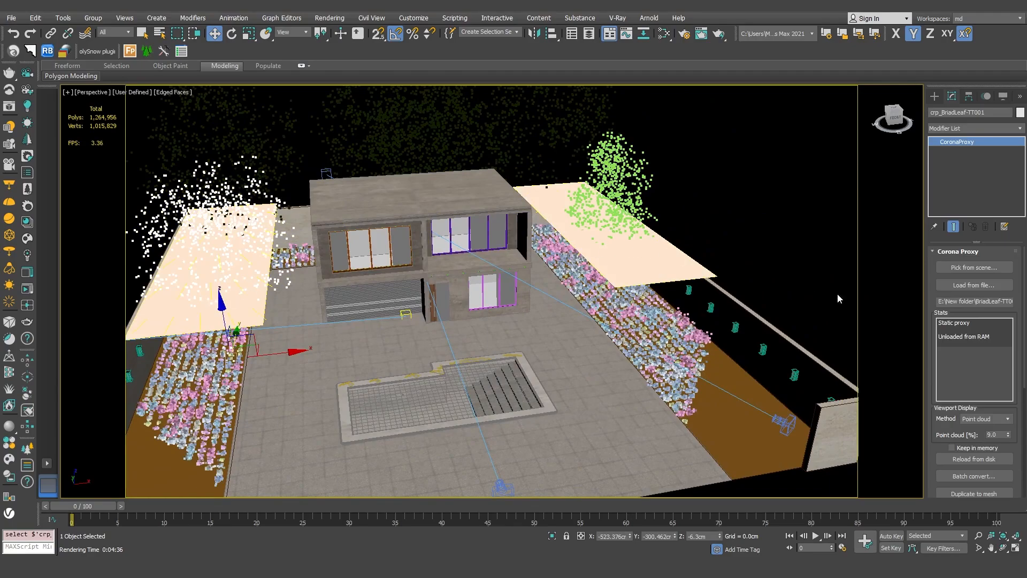
{"action": "left_click", "coordinate": [627, 267]}
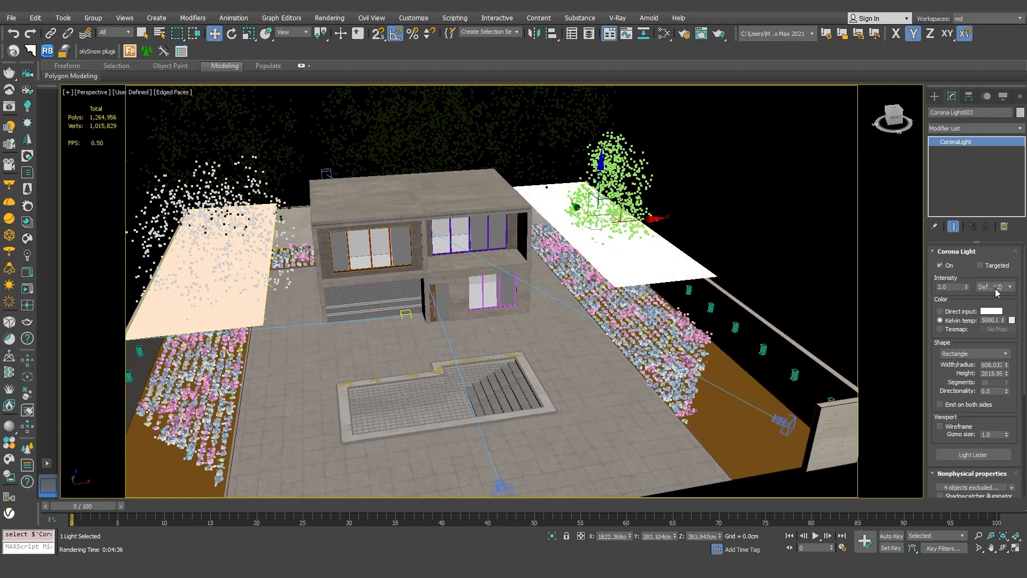
{"action": "left_click_drag", "start_coordinate": [1025, 285], "coordinate": [1025, 322]}
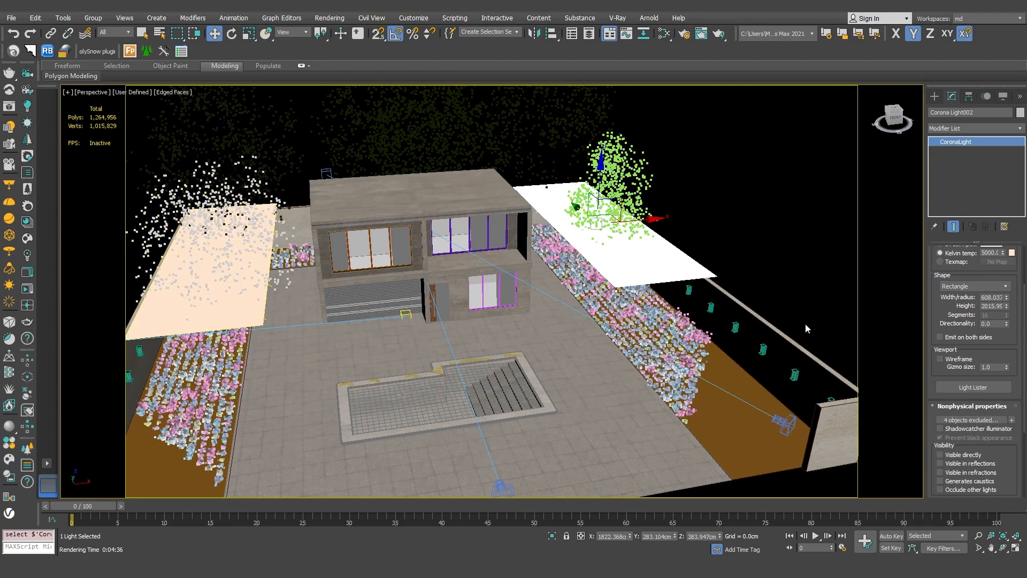
- Zoom in on a wall street lamp and export it as a Corona proxy with the Corona Proxy Exporter
{"action": "scroll", "coordinate": [792, 372], "scroll_direction": "up", "scroll_amount": 3}
{"action": "middle_click_drag", "start_coordinate": [798, 373], "coordinate": [685, 362], "text": "alt"}
{"action": "scroll", "coordinate": [686, 362], "scroll_direction": "up", "scroll_amount": 5}
{"action": "middle_click_drag", "start_coordinate": [622, 356], "coordinate": [545, 394], "text": "alt"}
{"action": "middle_click_drag", "start_coordinate": [546, 393], "coordinate": [390, 428]}
{"action": "scroll", "coordinate": [625, 281], "scroll_direction": "up", "scroll_amount": 4}
{"action": "left_click", "coordinate": [579, 239]}
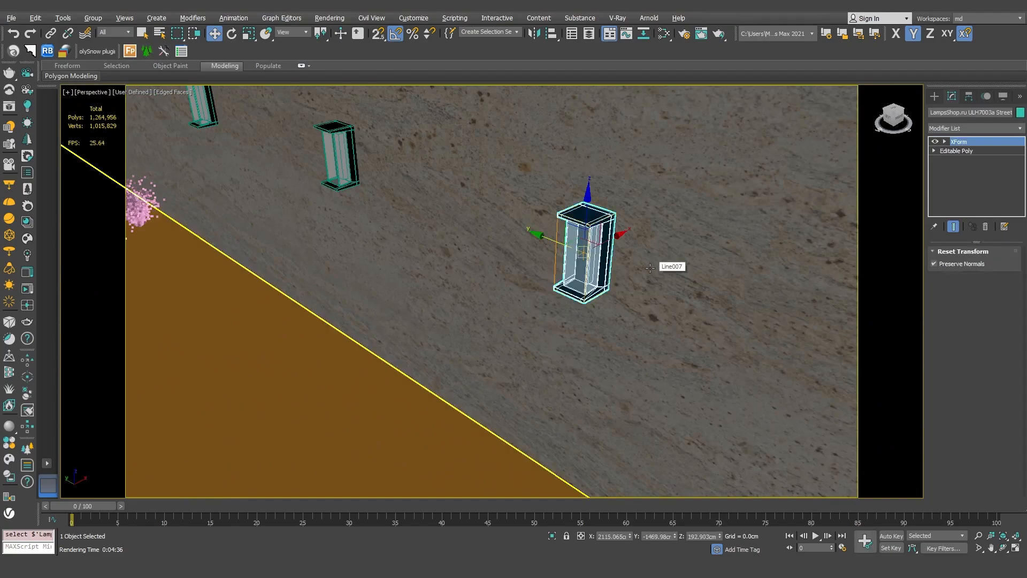
{"action": "left_click", "coordinate": [28, 190]}
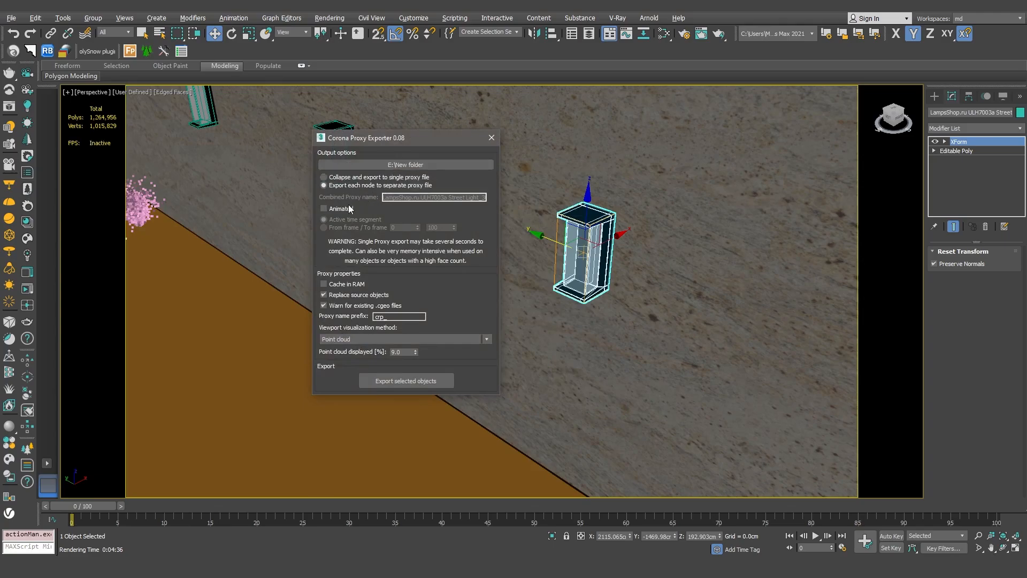
{"action": "left_click", "coordinate": [400, 379]}
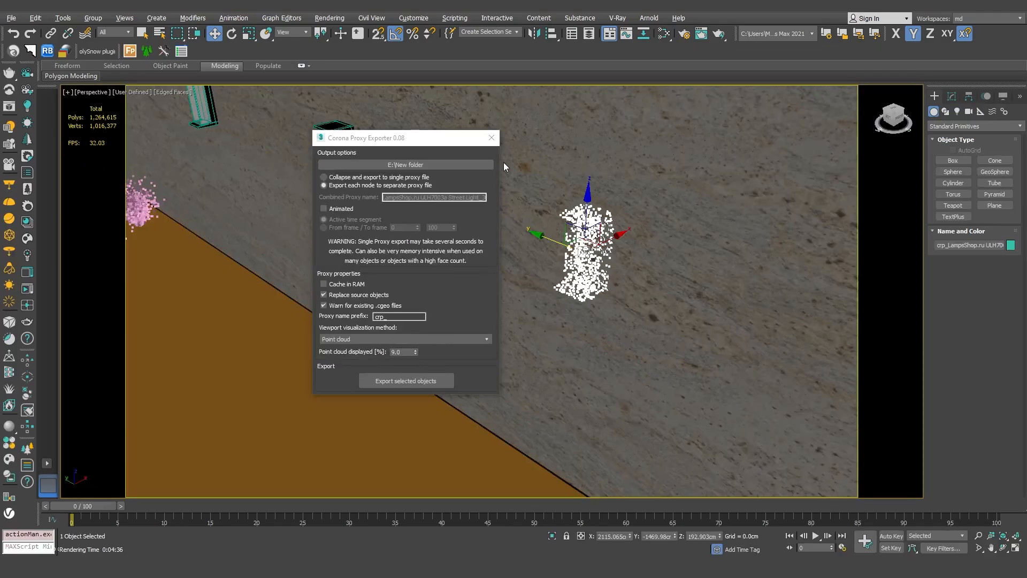
{"action": "left_click", "coordinate": [491, 137]}
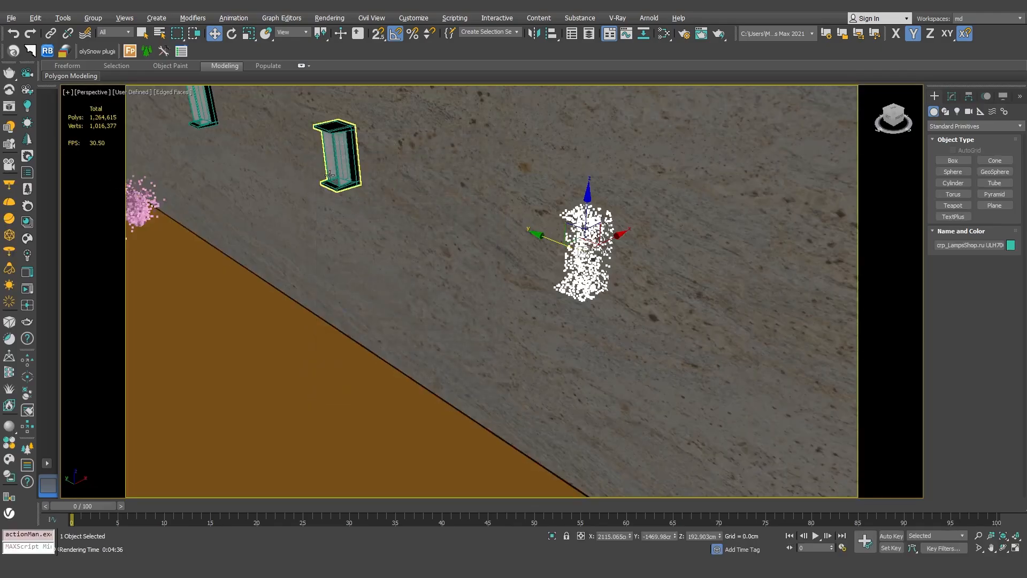
- Zoom back out over the site and switch the viewport to Corona Camera001
{"action": "scroll", "coordinate": [378, 175], "scroll_direction": "down", "scroll_amount": 6}
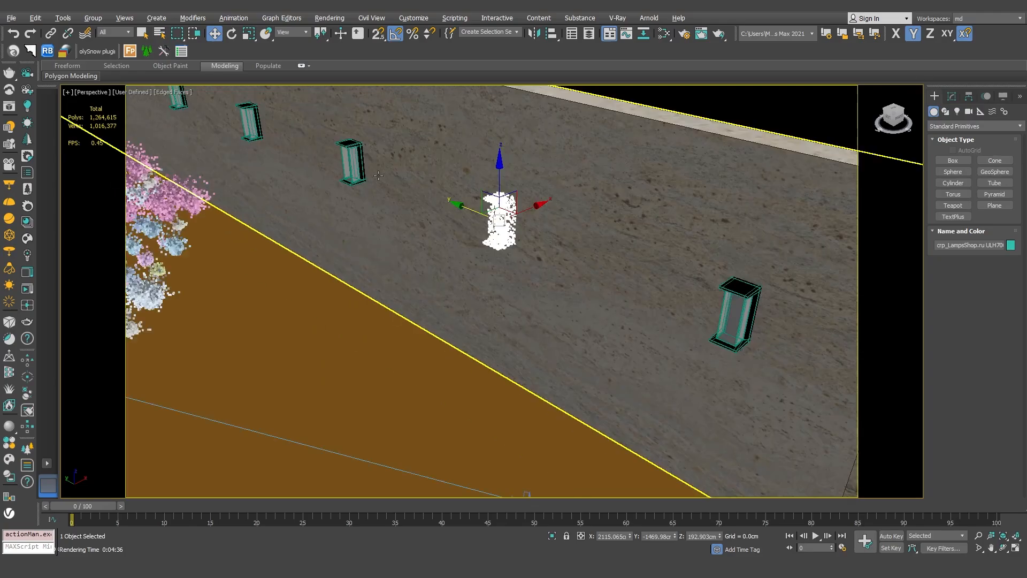
{"action": "scroll", "coordinate": [378, 175], "scroll_direction": "down", "scroll_amount": 8}
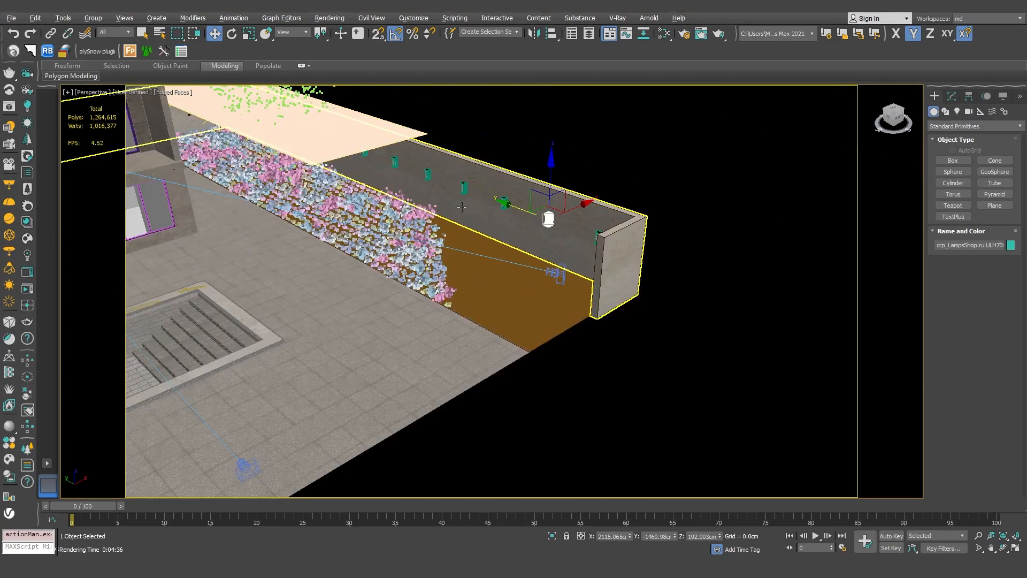
{"action": "middle_click_drag", "start_coordinate": [411, 200], "coordinate": [442, 266]}
{"action": "key", "text": "c"}
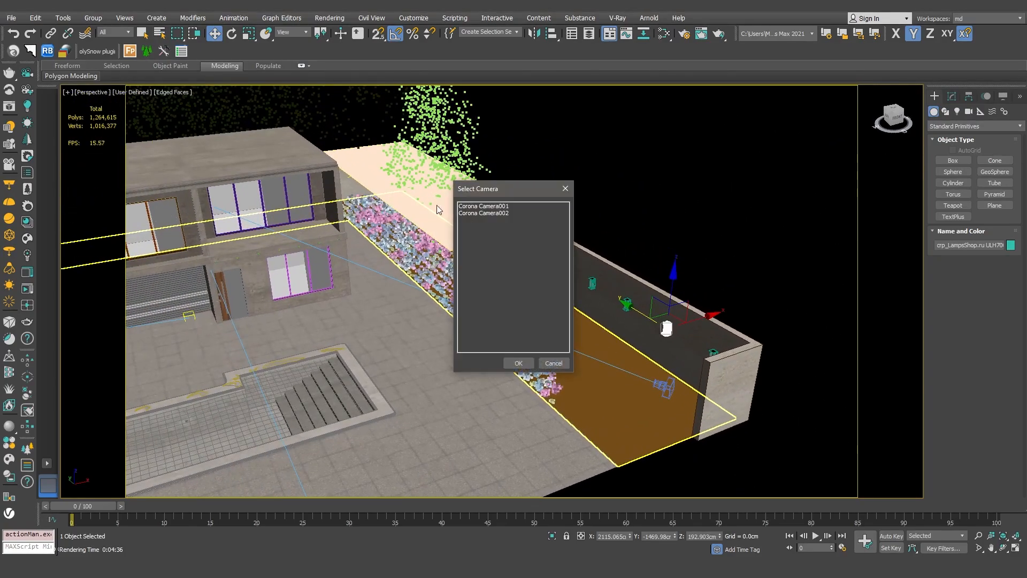
{"action": "double_click", "coordinate": [492, 207]}
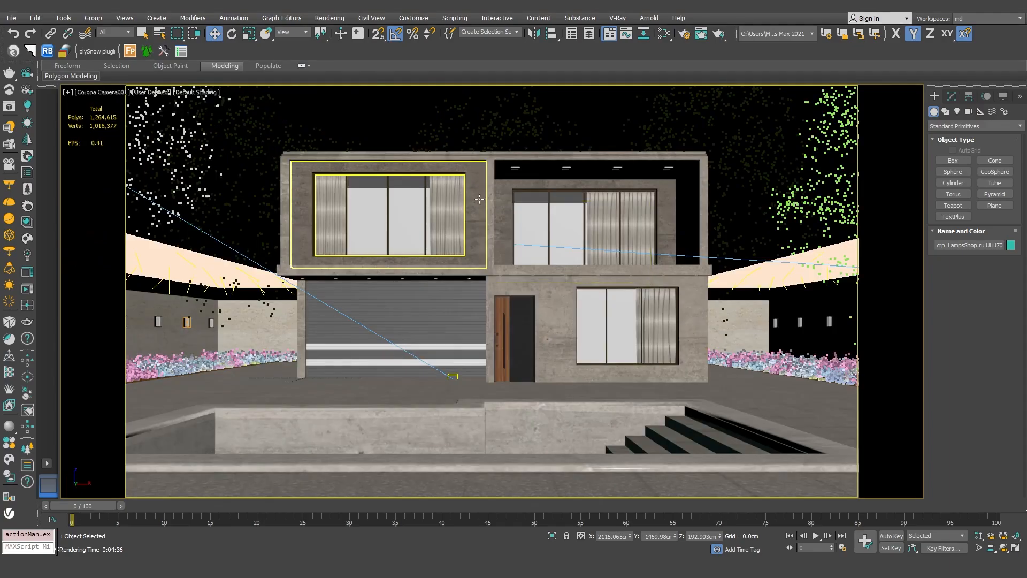
- Open the Slate Material Editor, reposition its window, and inspect the first Corona material nodes' parameters
{"action": "left_click", "coordinate": [666, 35]}
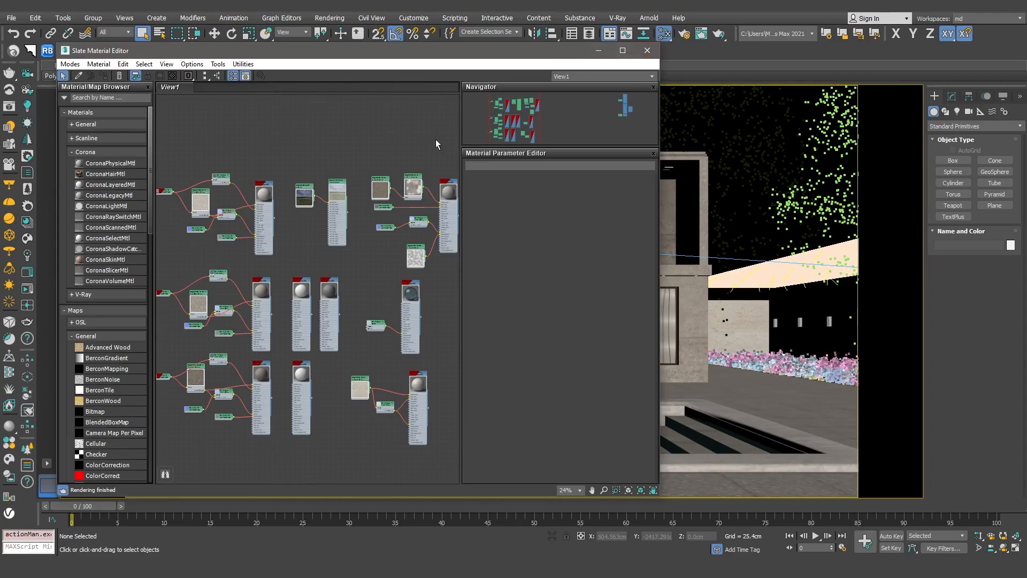
{"action": "middle_click_drag", "start_coordinate": [282, 211], "coordinate": [326, 193]}
{"action": "left_click_drag", "start_coordinate": [437, 53], "coordinate": [736, 51]}
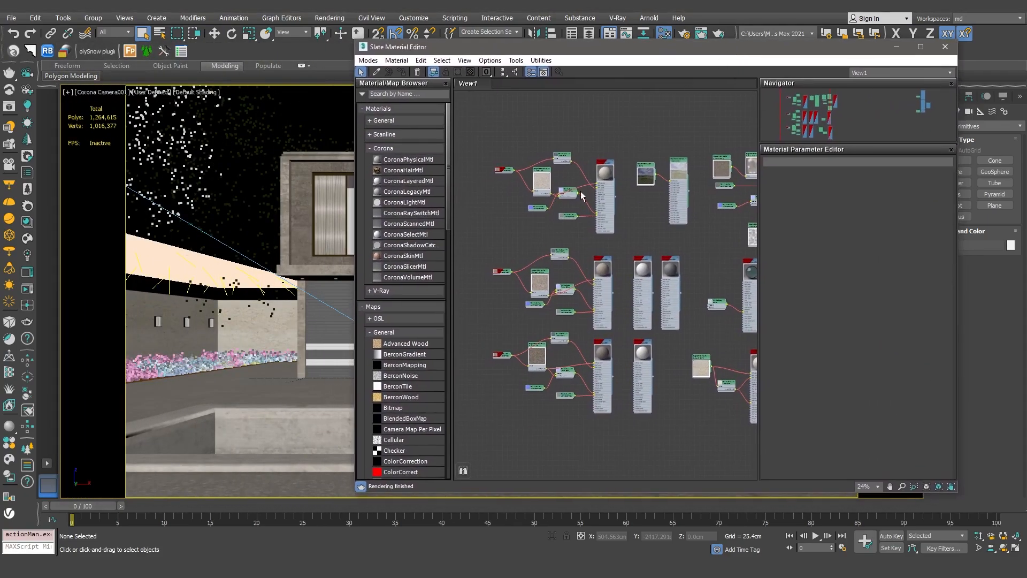
{"action": "scroll", "coordinate": [577, 198], "scroll_direction": "up", "scroll_amount": 4}
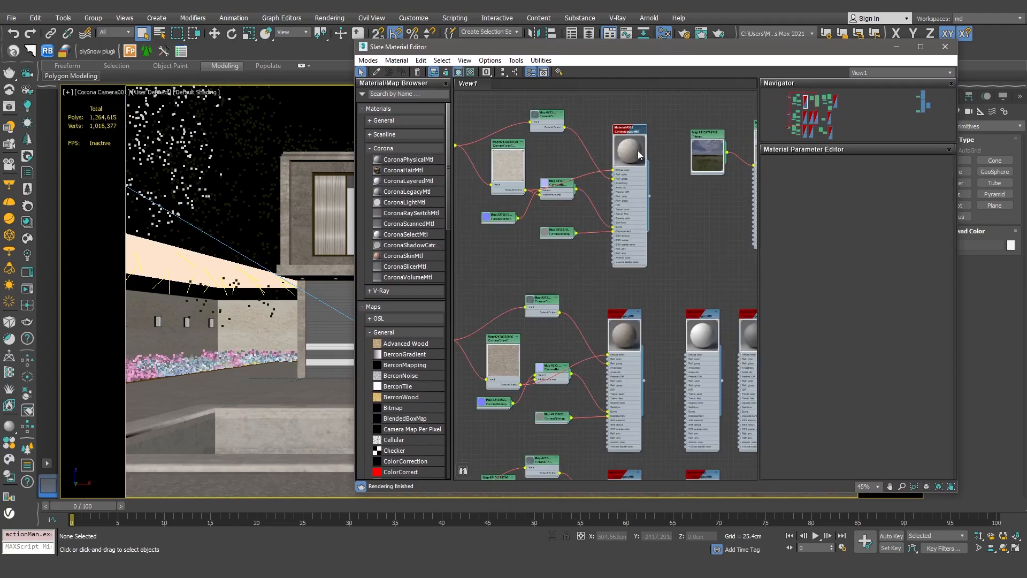
{"action": "double_click", "coordinate": [637, 150]}
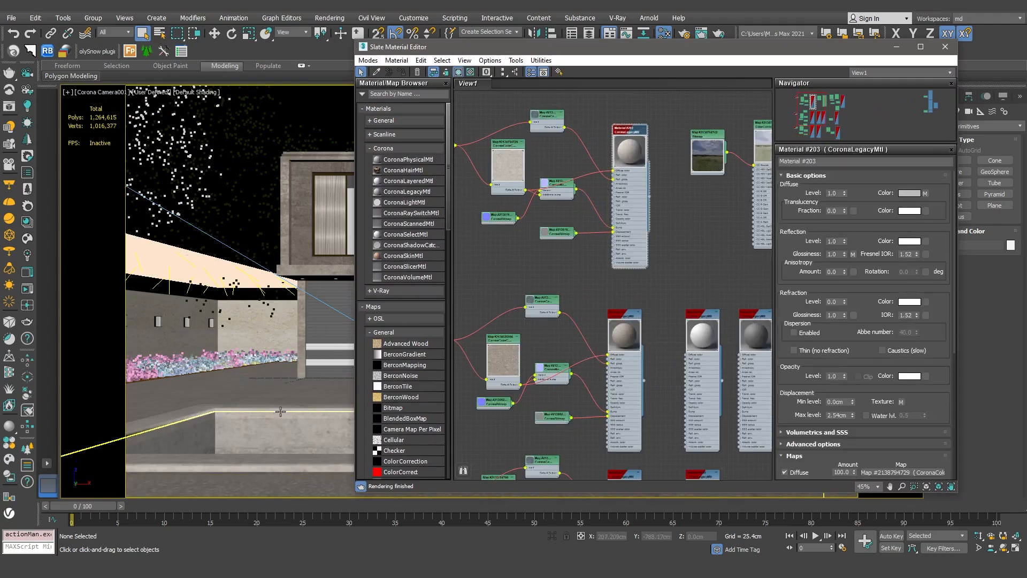
{"action": "double_click", "coordinate": [628, 336]}
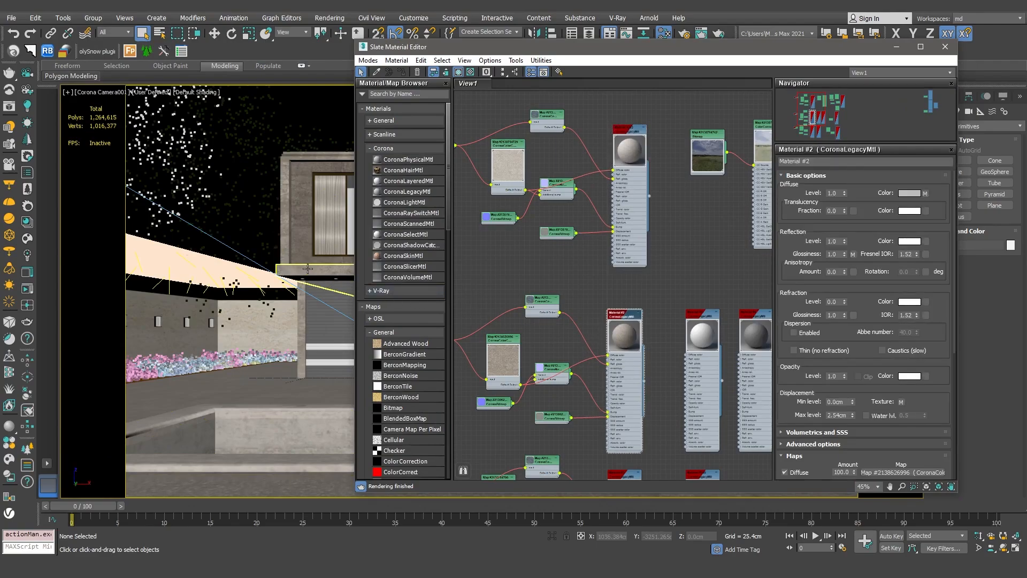
- Browse further material nodes in the Slate Material Editor, including a ColorCorrect map on the sky HDRI
{"action": "middle_click_drag", "start_coordinate": [623, 358], "coordinate": [630, 169]}
{"action": "double_click", "coordinate": [631, 305]}
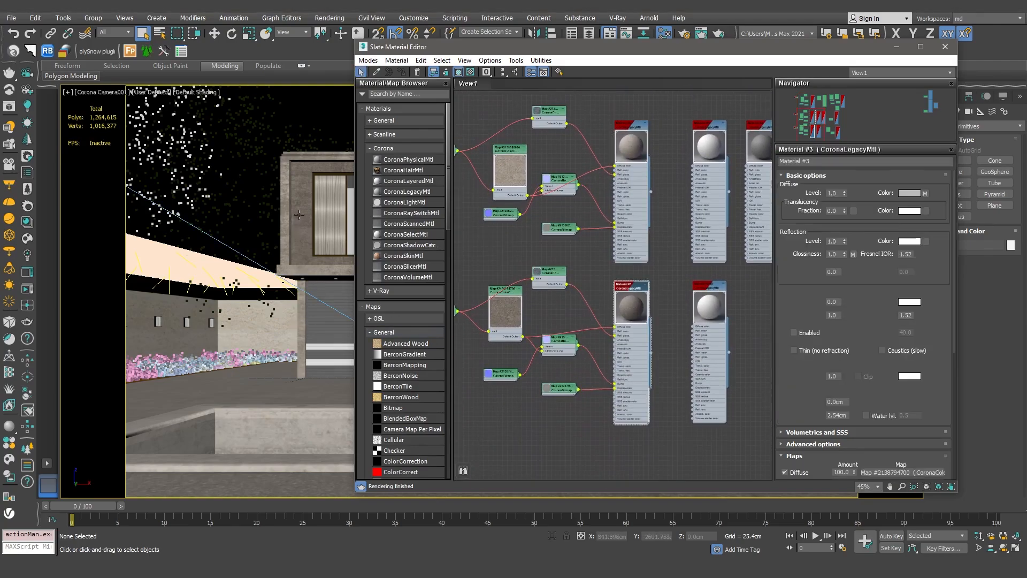
{"action": "double_click", "coordinate": [631, 172]}
{"action": "middle_click_drag", "start_coordinate": [557, 204], "coordinate": [604, 328]}
{"action": "middle_click_drag", "start_coordinate": [637, 188], "coordinate": [617, 241]}
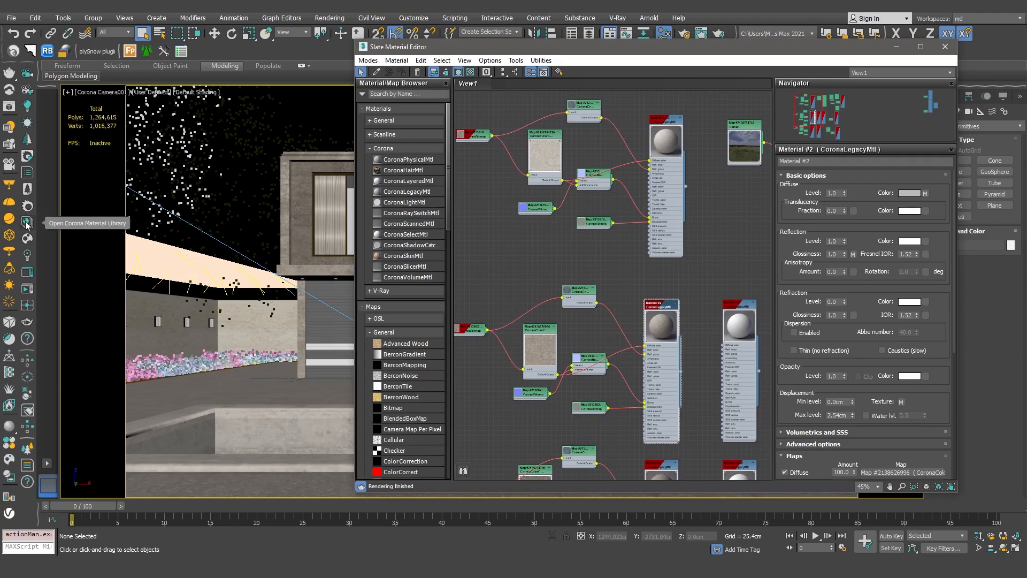
{"action": "middle_click_drag", "start_coordinate": [534, 225], "coordinate": [329, 254]}
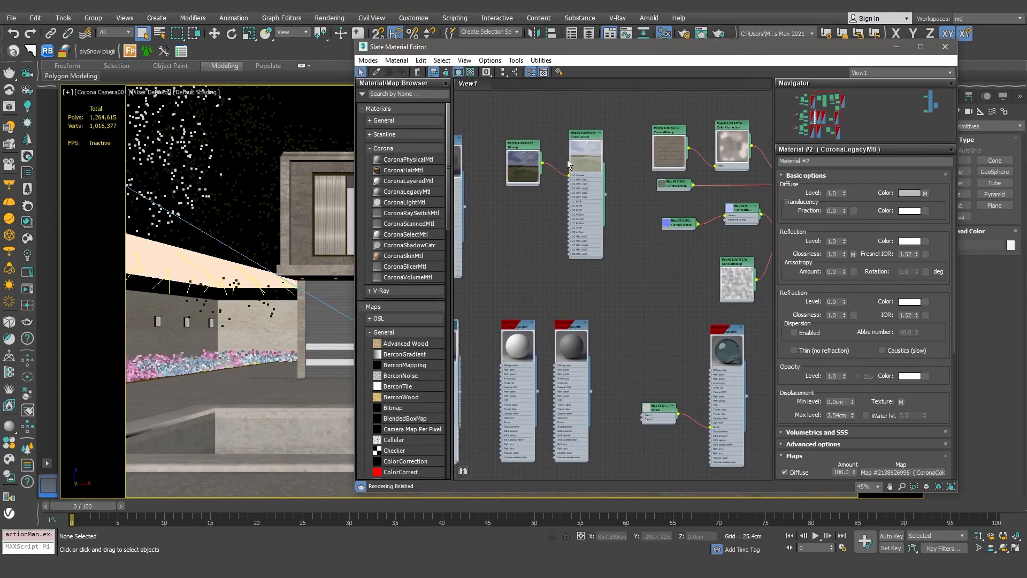
{"action": "left_click", "coordinate": [590, 156]}
{"action": "double_click", "coordinate": [574, 164]}
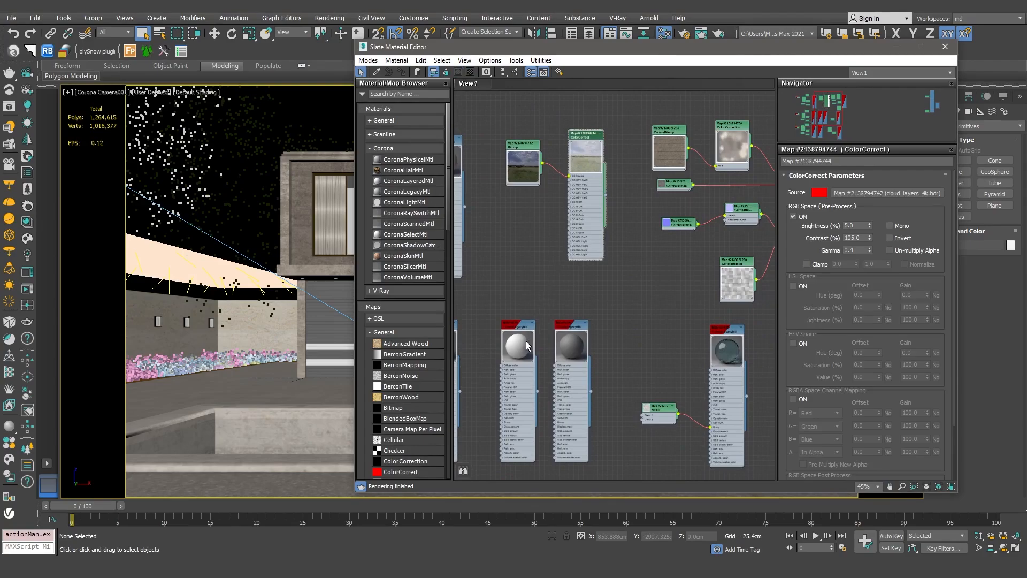
{"action": "double_click", "coordinate": [575, 348]}
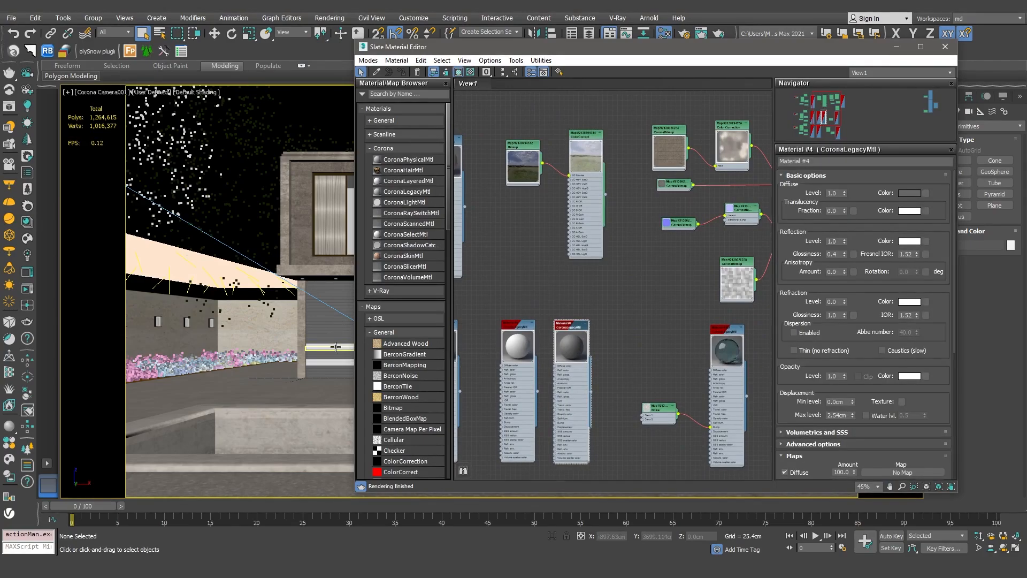
- Move the editor window and inspect the Granite Kashmire Gold material and the Material #201 water material
{"action": "middle_click_drag", "start_coordinate": [585, 343], "coordinate": [616, 140]}
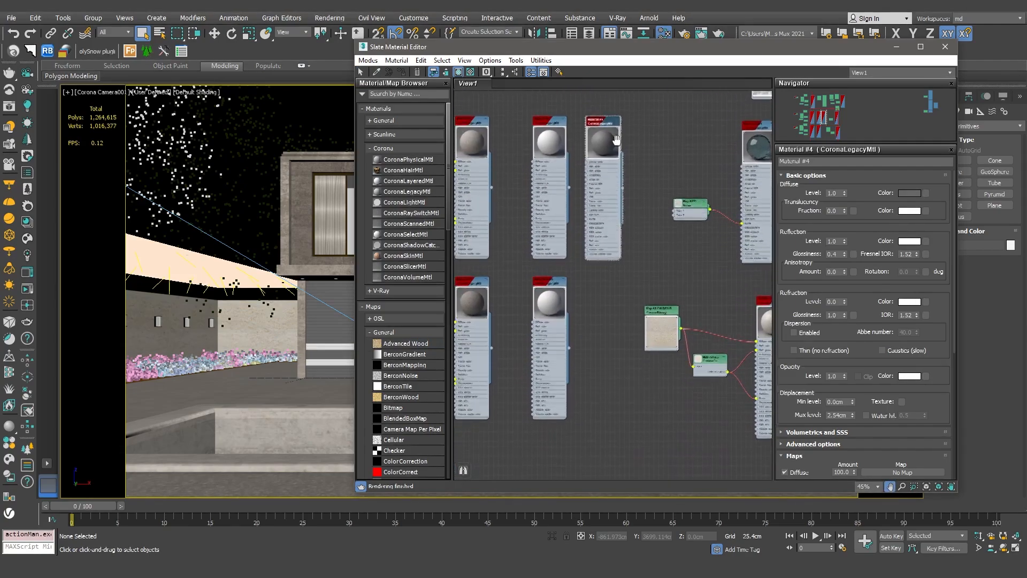
{"action": "double_click", "coordinate": [550, 313]}
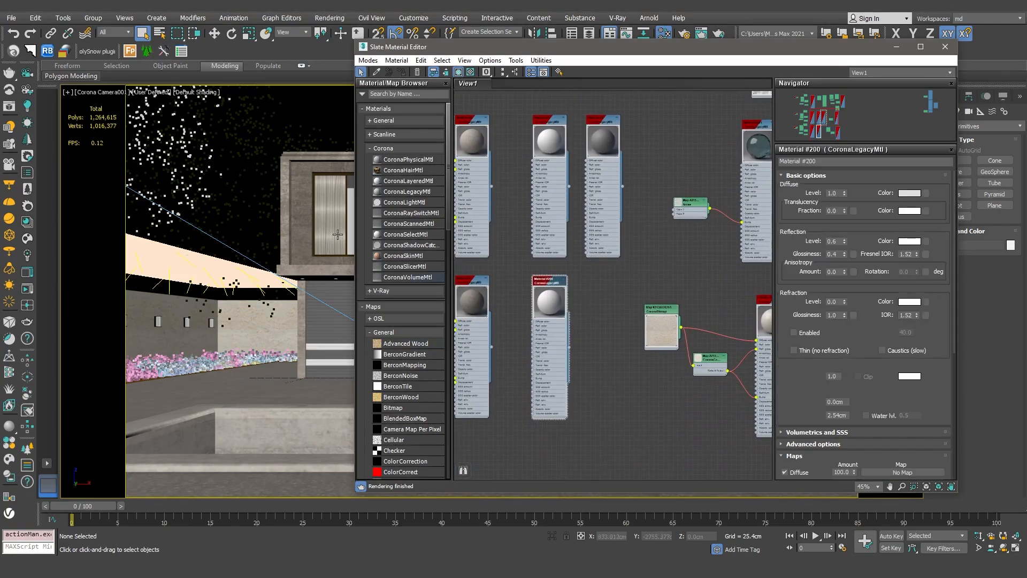
{"action": "left_click_drag", "start_coordinate": [497, 47], "coordinate": [584, 48]}
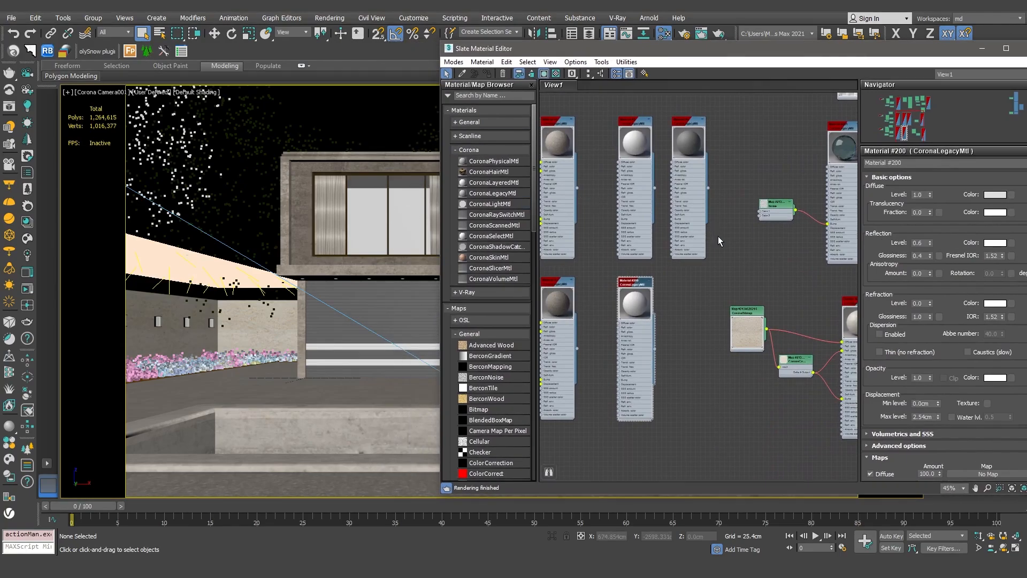
{"action": "middle_click_drag", "start_coordinate": [718, 236], "coordinate": [614, 226]}
{"action": "double_click", "coordinate": [764, 320]}
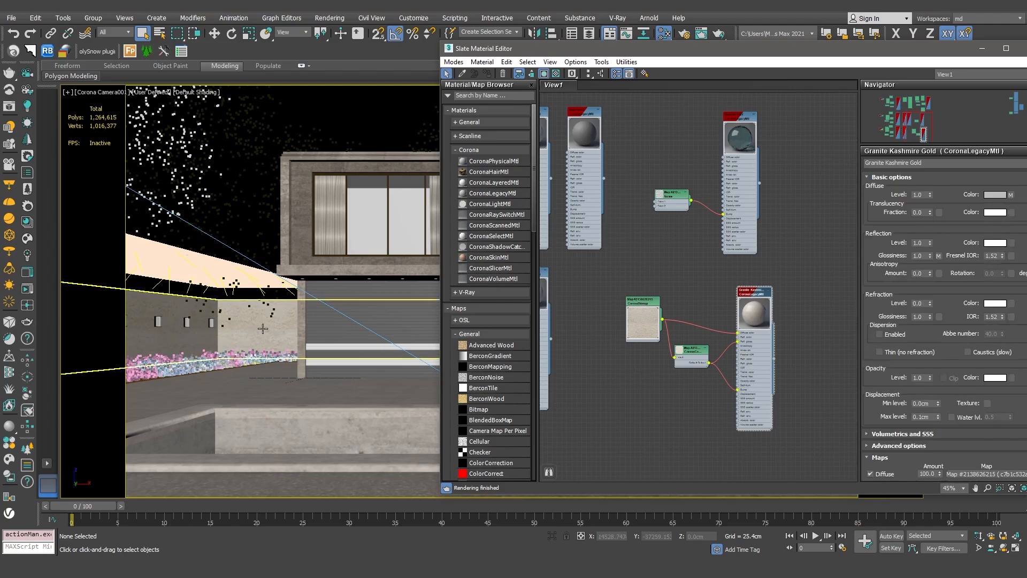
{"action": "double_click", "coordinate": [741, 143]}
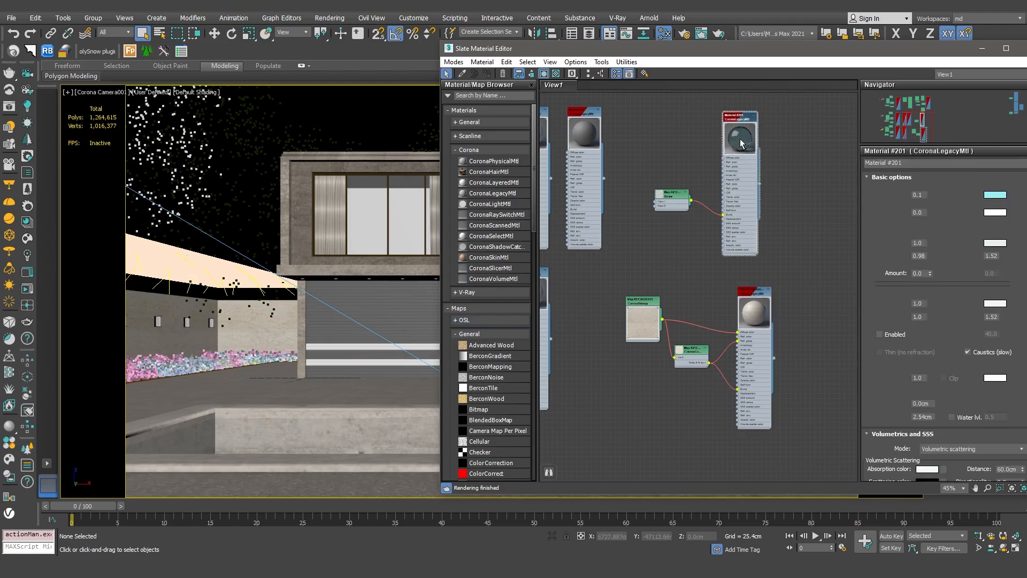
{"action": "scroll", "coordinate": [770, 191], "scroll_direction": "up", "scroll_amount": 2}
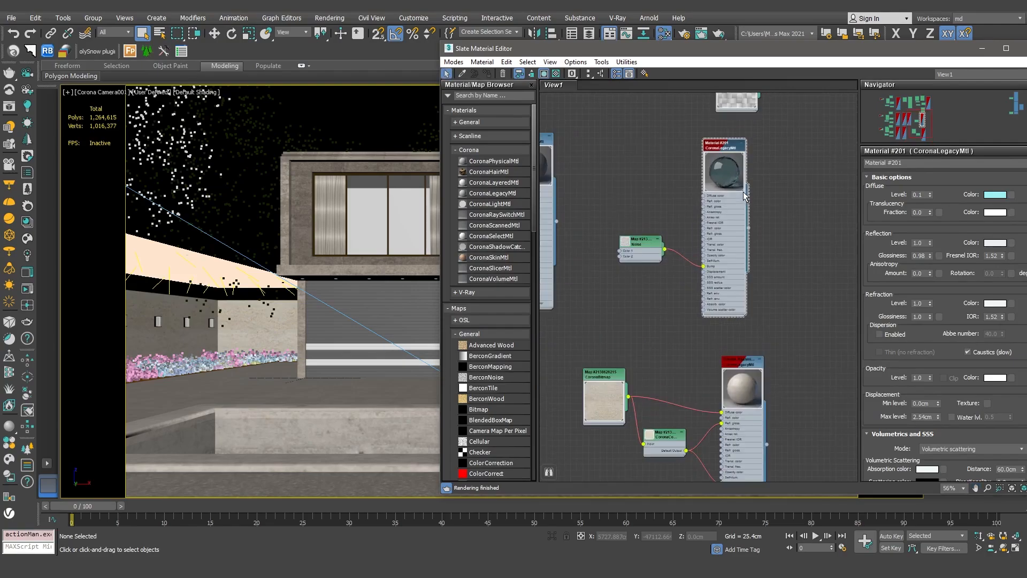
{"action": "middle_click_drag", "start_coordinate": [793, 238], "coordinate": [759, 238]}
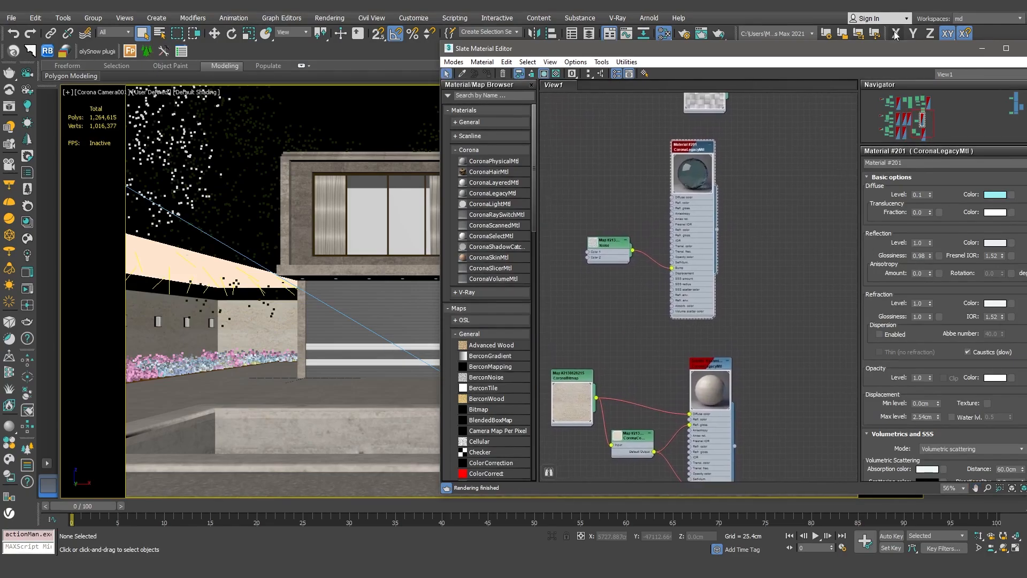
- Inspect the Sidewalk Tiles Dry material's node network and parameters, then close the Slate Material Editor
{"action": "left_click_drag", "start_coordinate": [893, 48], "coordinate": [847, 48]}
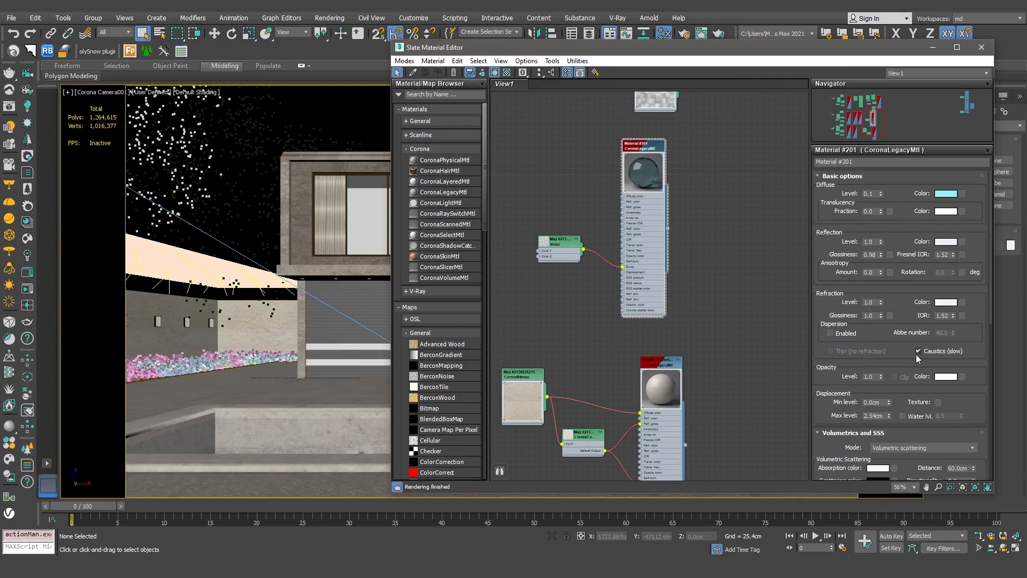
{"action": "middle_click_drag", "start_coordinate": [593, 180], "coordinate": [597, 354]}
{"action": "middle_click_drag", "start_coordinate": [629, 274], "coordinate": [617, 328]}
{"action": "left_click", "coordinate": [721, 133]}
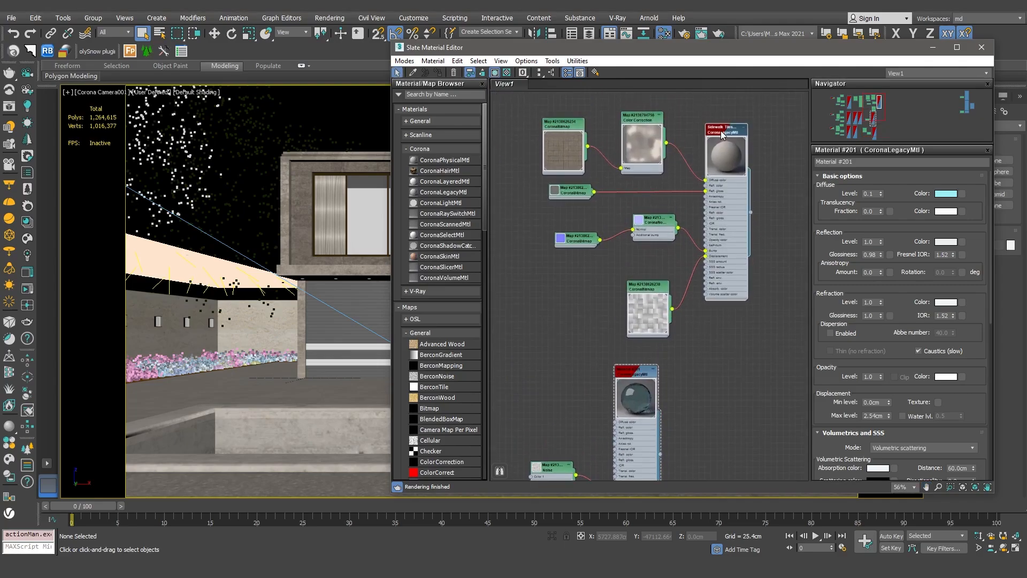
{"action": "double_click", "coordinate": [721, 134]}
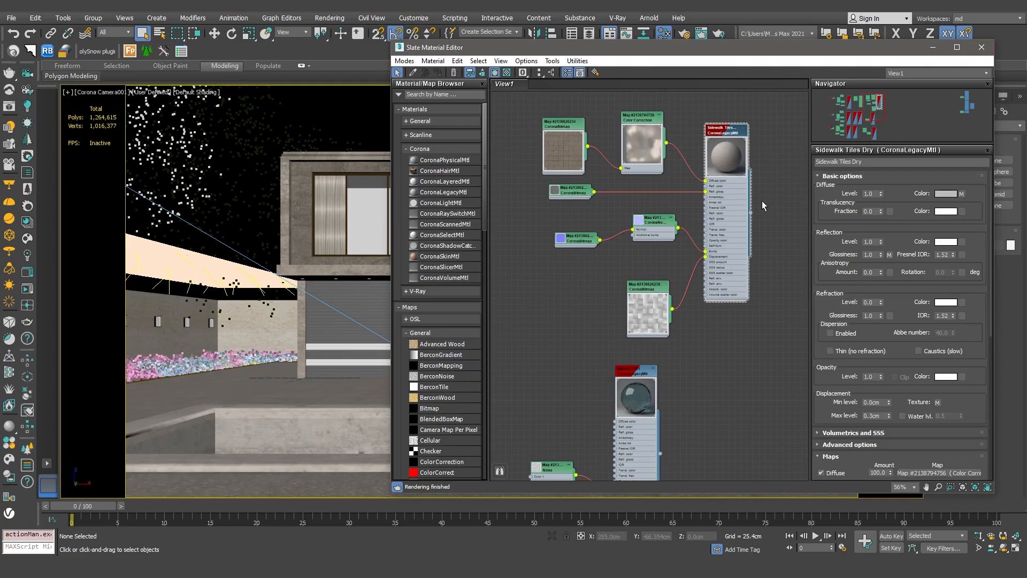
{"action": "left_click", "coordinate": [982, 47]}
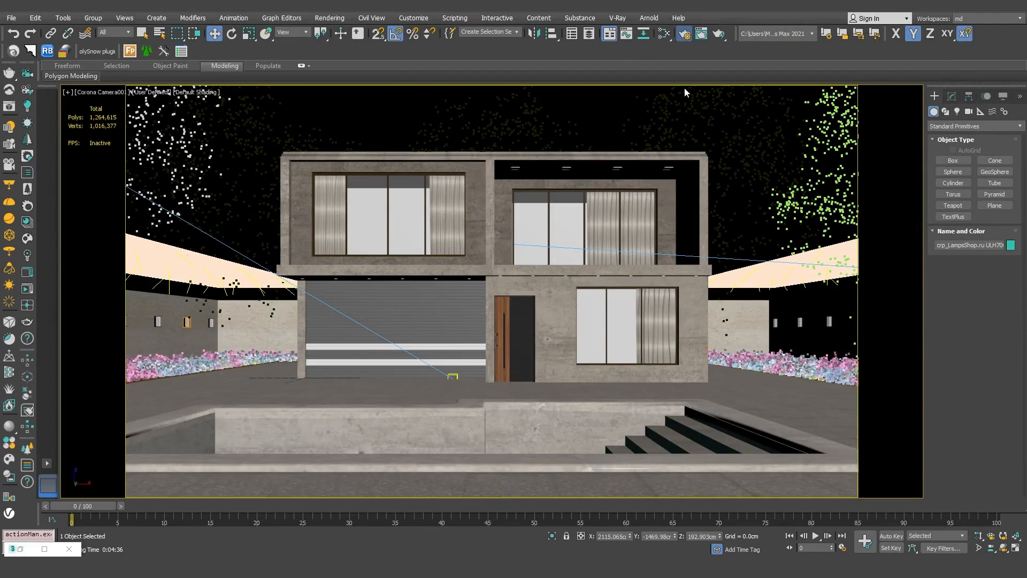
- Open Render Setup's render elements and pick CESSENTIAL_Direct, Reflect, Refract, CGeometry_ZDepth and CMasking_ID to add
{"action": "key", "text": "F10"}
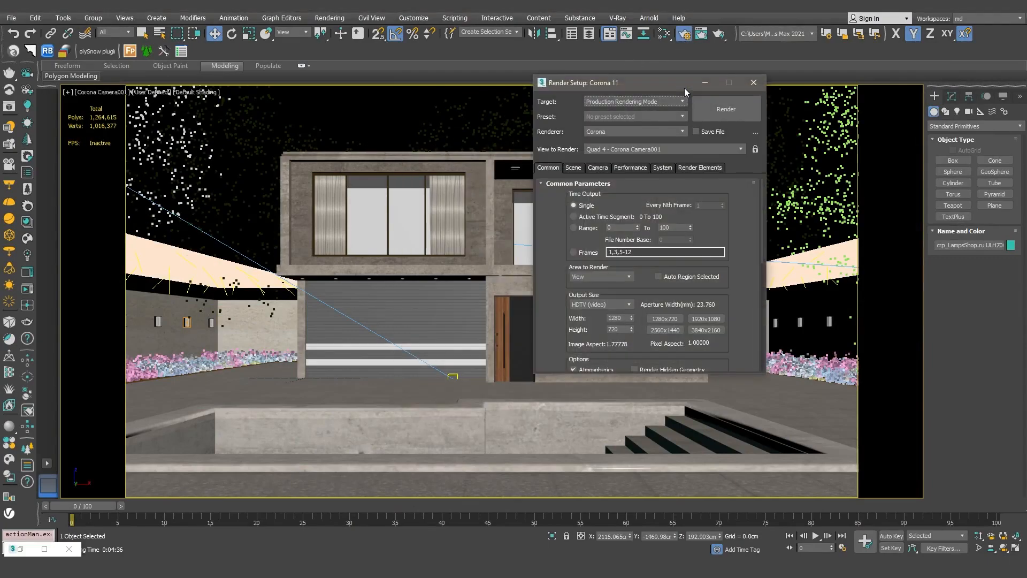
{"action": "left_click", "coordinate": [694, 168]}
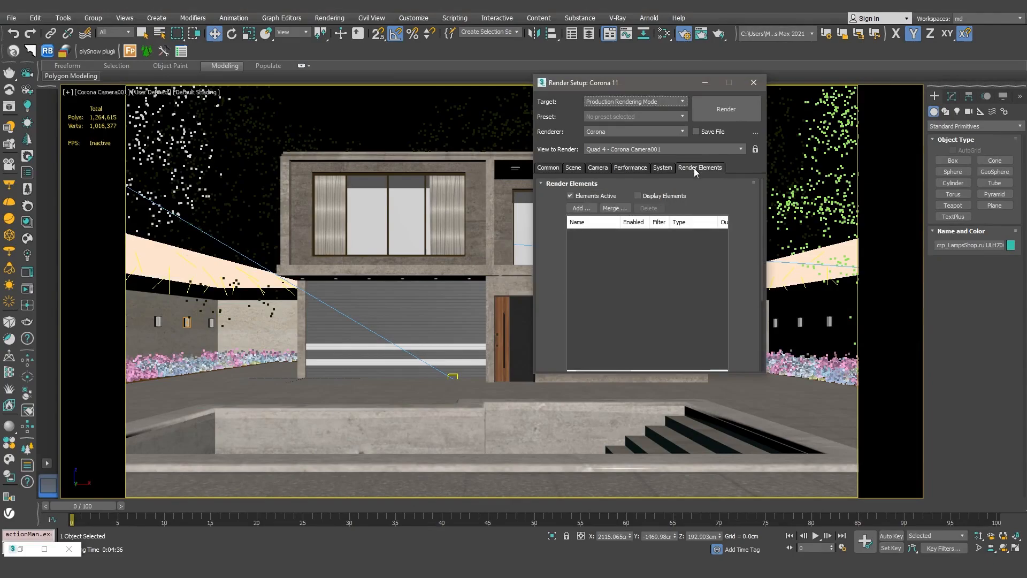
{"action": "left_click", "coordinate": [581, 208]}
{"action": "left_click", "coordinate": [621, 142]}
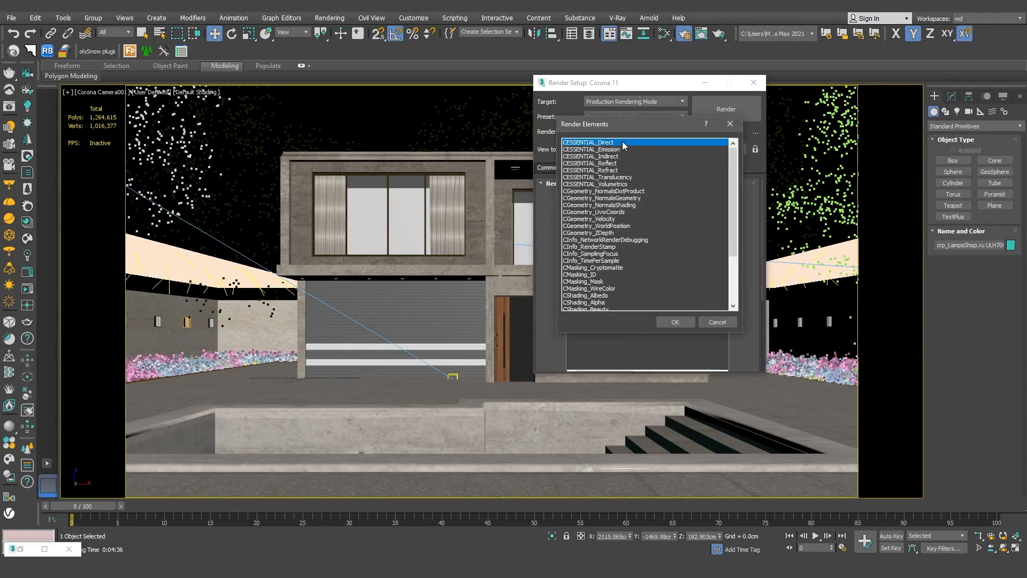
{"action": "left_click", "coordinate": [620, 163], "text": "ctrl"}
{"action": "left_click", "coordinate": [617, 170], "text": "ctrl"}
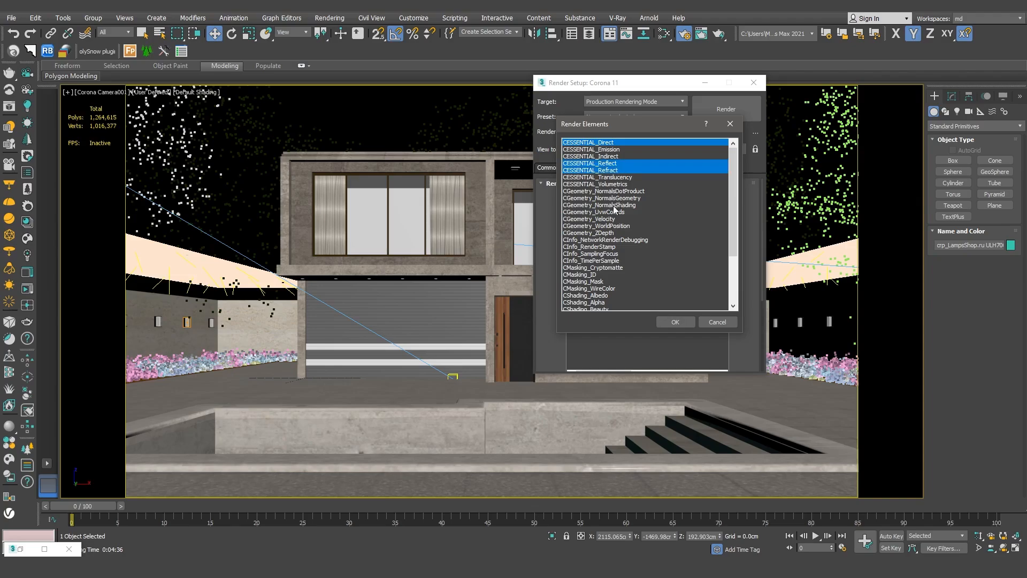
{"action": "left_click", "coordinate": [609, 233], "text": "ctrl"}
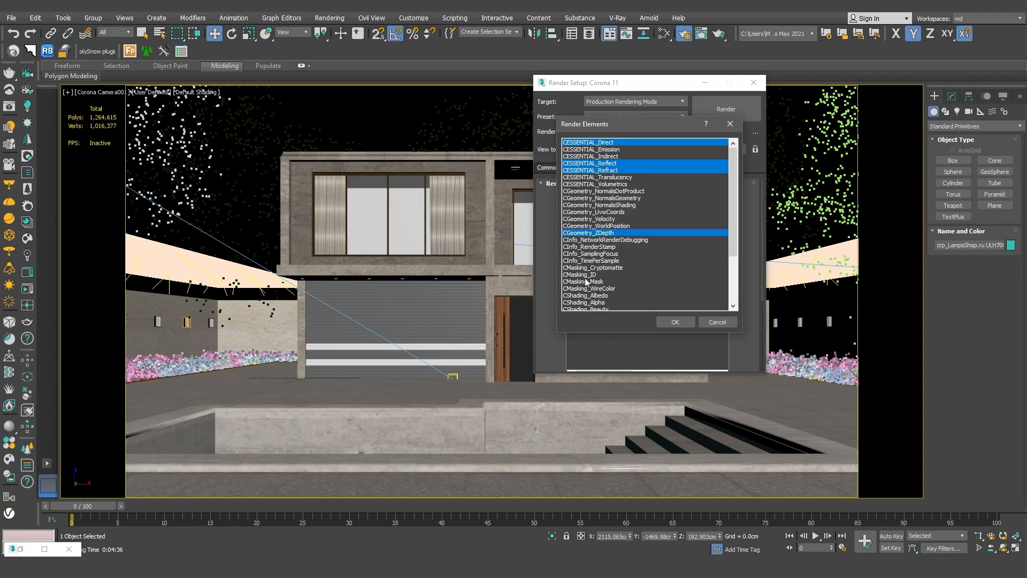
{"action": "left_click", "coordinate": [589, 275], "text": "ctrl"}
- Also pick CShading_Caustics, CShading_Shadows and CTexmap, and confirm adding the selected render elements
{"action": "scroll", "coordinate": [733, 214], "scroll_direction": "down", "scroll_amount": 2}
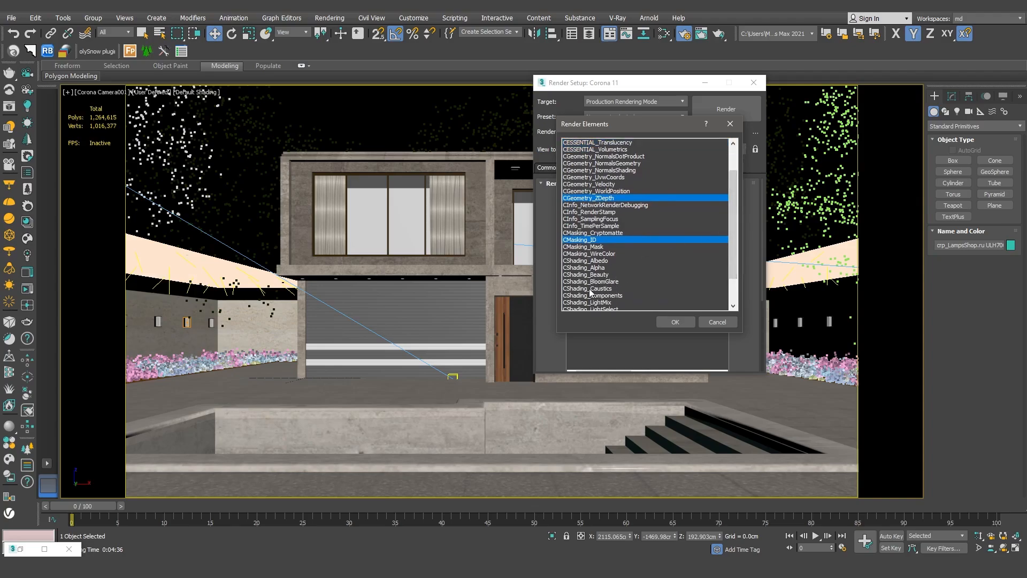
{"action": "left_click", "coordinate": [590, 292], "text": "ctrl"}
{"action": "left_click_drag", "start_coordinate": [734, 243], "coordinate": [730, 269]}
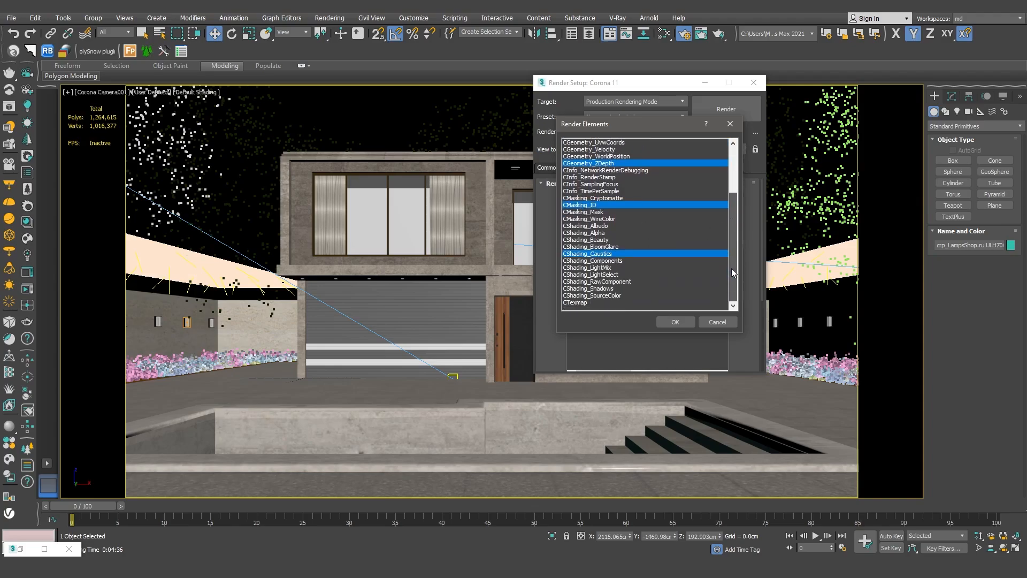
{"action": "left_click", "coordinate": [604, 289], "text": "ctrl"}
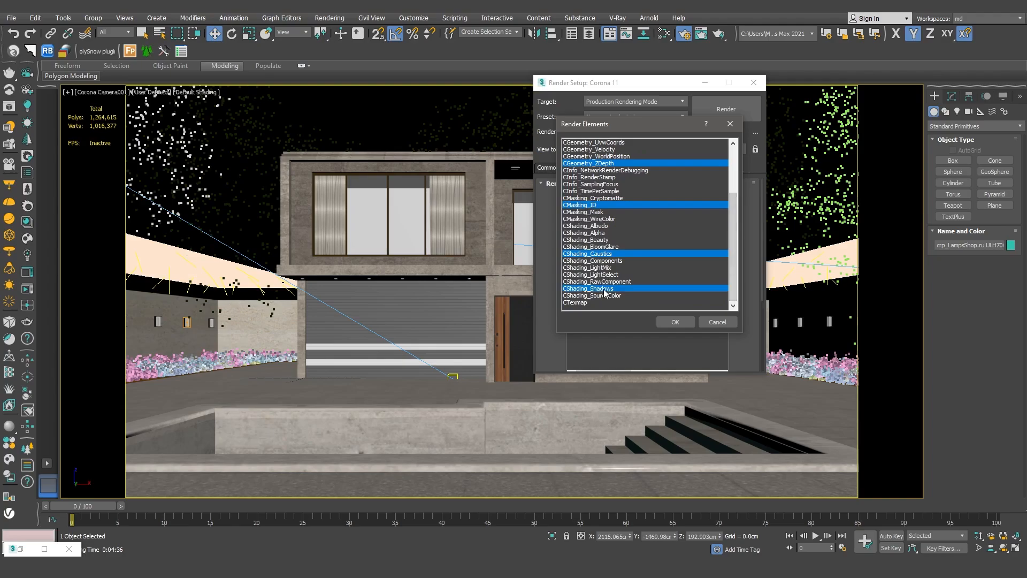
{"action": "left_click", "coordinate": [575, 302], "text": "ctrl"}
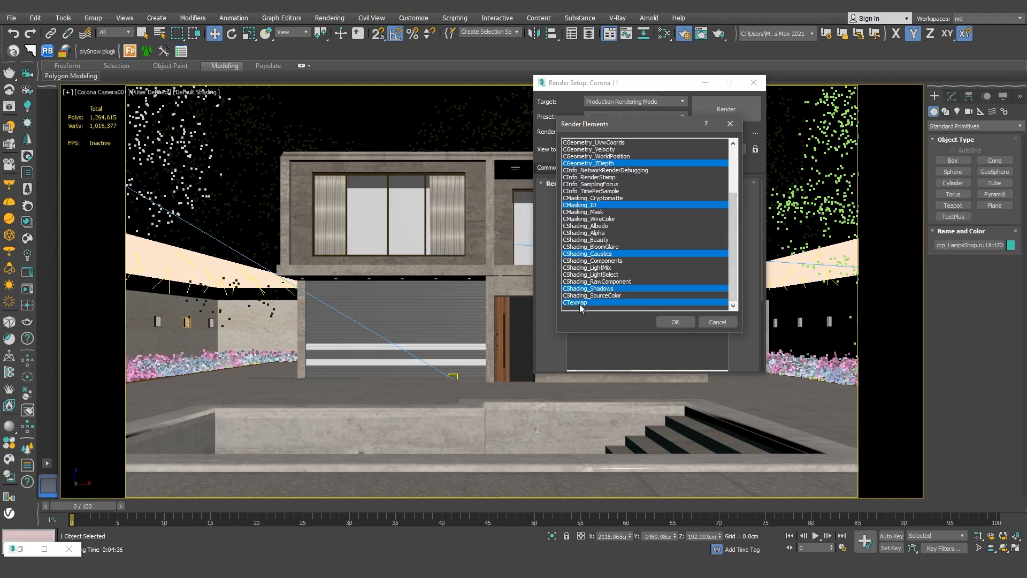
{"action": "left_click", "coordinate": [675, 321]}
- Add a second CTexmap render element
{"action": "left_click", "coordinate": [581, 208]}
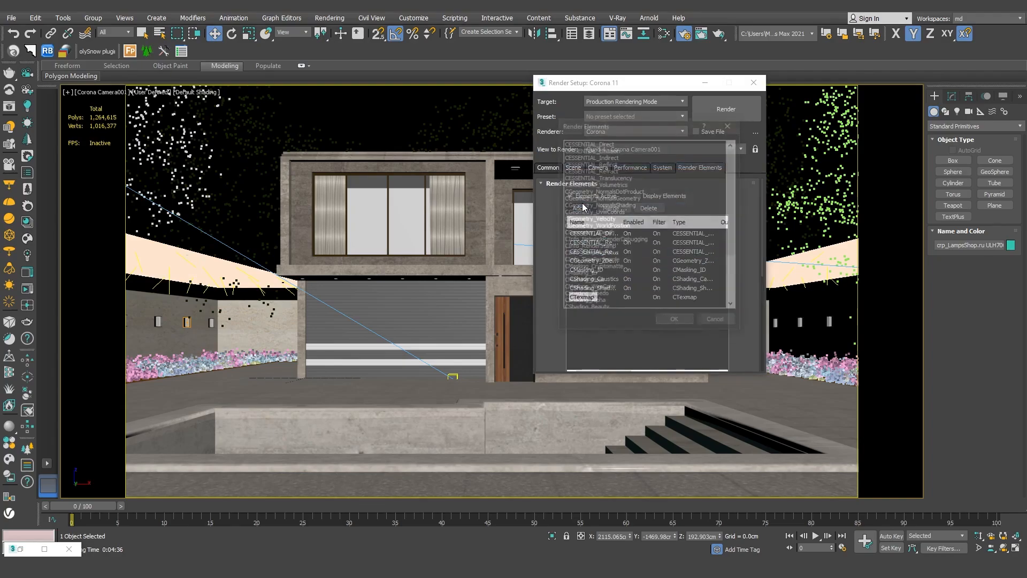
{"action": "left_click_drag", "start_coordinate": [732, 233], "coordinate": [732, 308]}
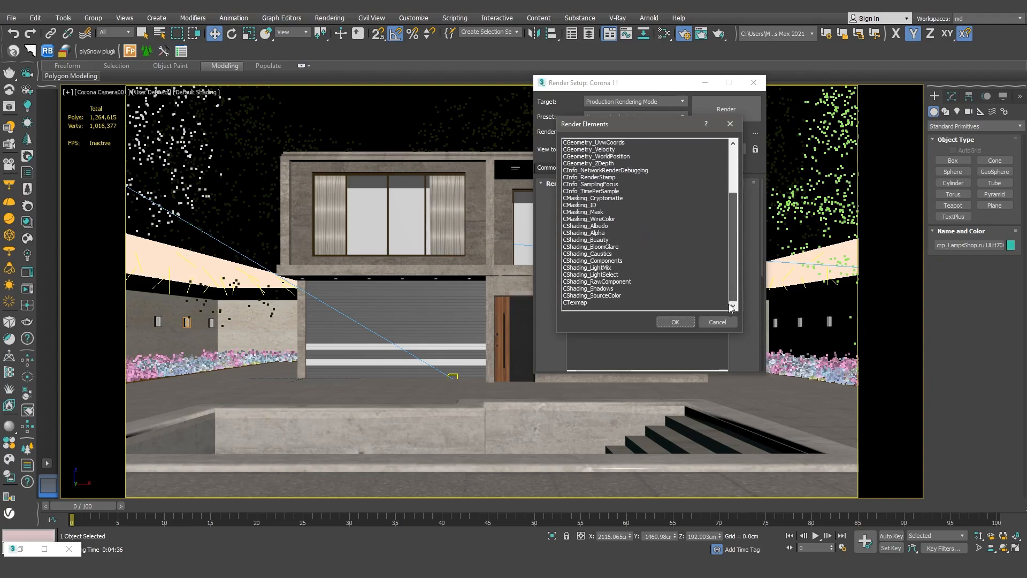
{"action": "left_click", "coordinate": [575, 302]}
{"action": "left_click", "coordinate": [675, 322]}
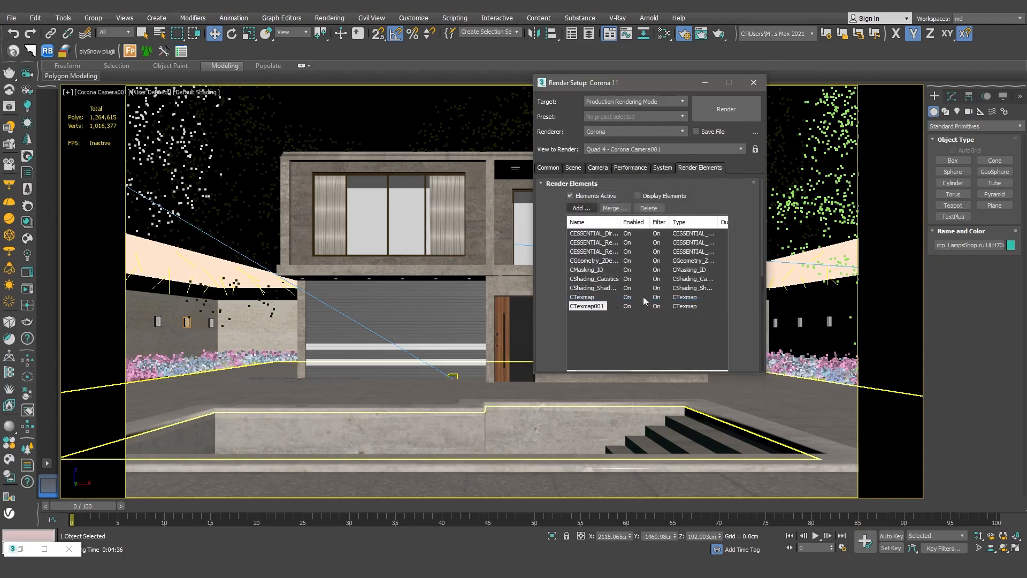
- Inspect the parameters of the Z-depth, masking ID, caustics and CTexmap render elements
{"action": "left_click", "coordinate": [605, 261]}
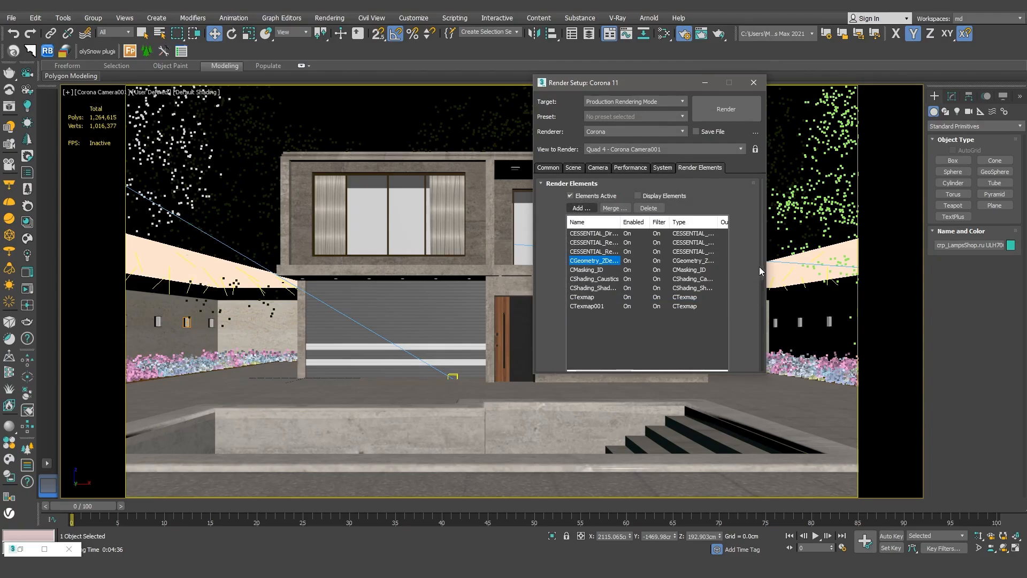
{"action": "left_click_drag", "start_coordinate": [762, 266], "coordinate": [772, 364]}
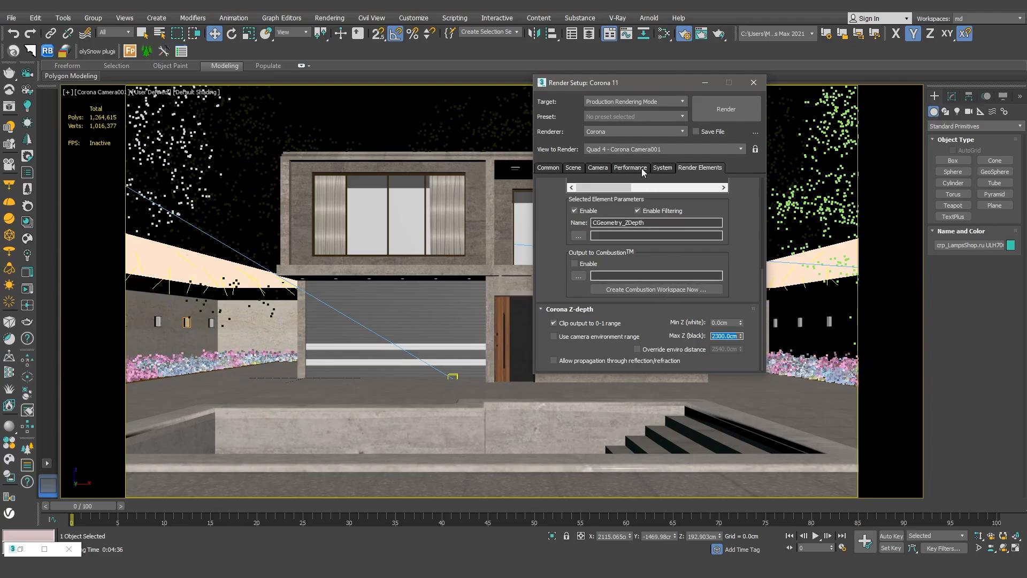
{"action": "left_click_drag", "start_coordinate": [763, 280], "coordinate": [758, 193]}
{"action": "left_click", "coordinate": [594, 270]}
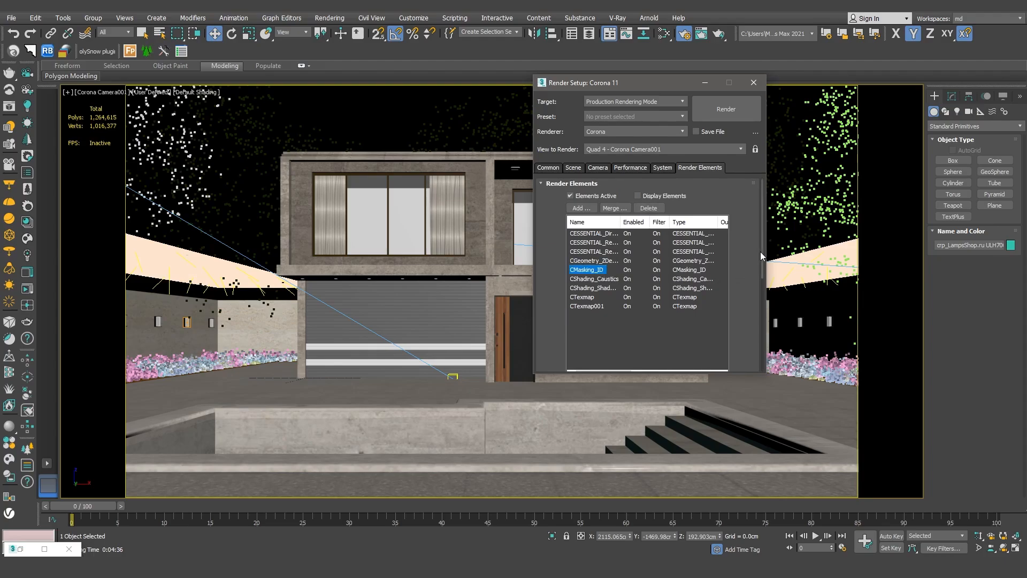
{"action": "left_click_drag", "start_coordinate": [762, 256], "coordinate": [755, 235]}
{"action": "left_click", "coordinate": [663, 362]}
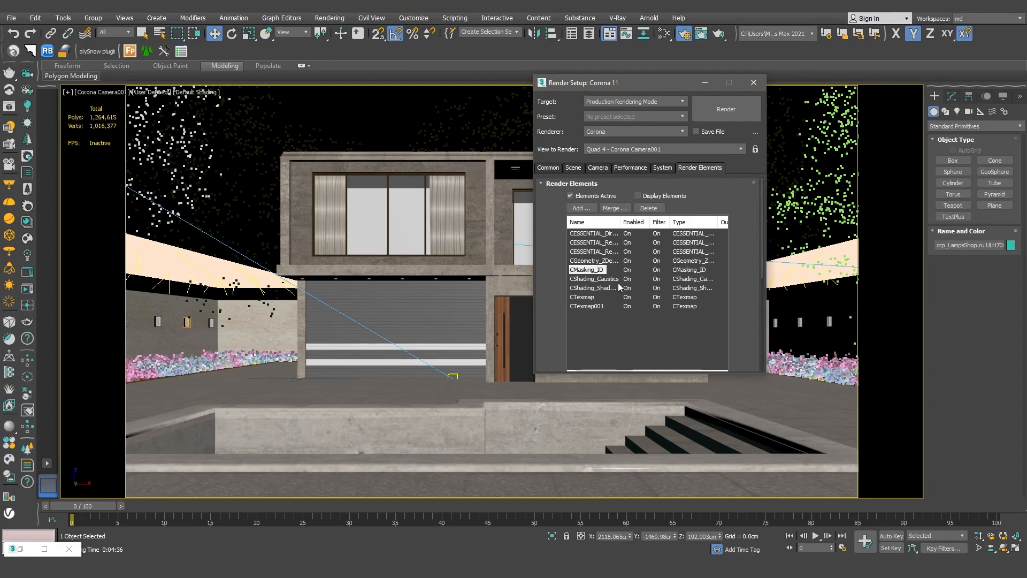
{"action": "left_click", "coordinate": [605, 279]}
{"action": "mouse_move", "coordinate": [761, 275]}
{"action": "left_mouse_down"}
{"action": "mouse_move", "coordinate": [763, 371]}
{"action": "mouse_move", "coordinate": [755, 273]}
{"action": "left_mouse_up"}
{"action": "left_click", "coordinate": [595, 296]}
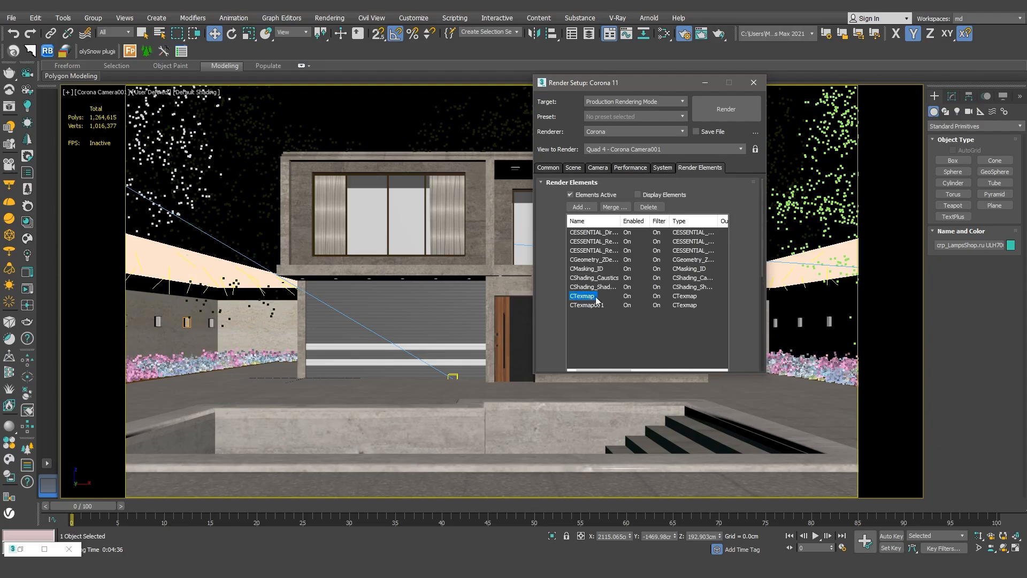
{"action": "left_click_drag", "start_coordinate": [765, 268], "coordinate": [765, 289]}
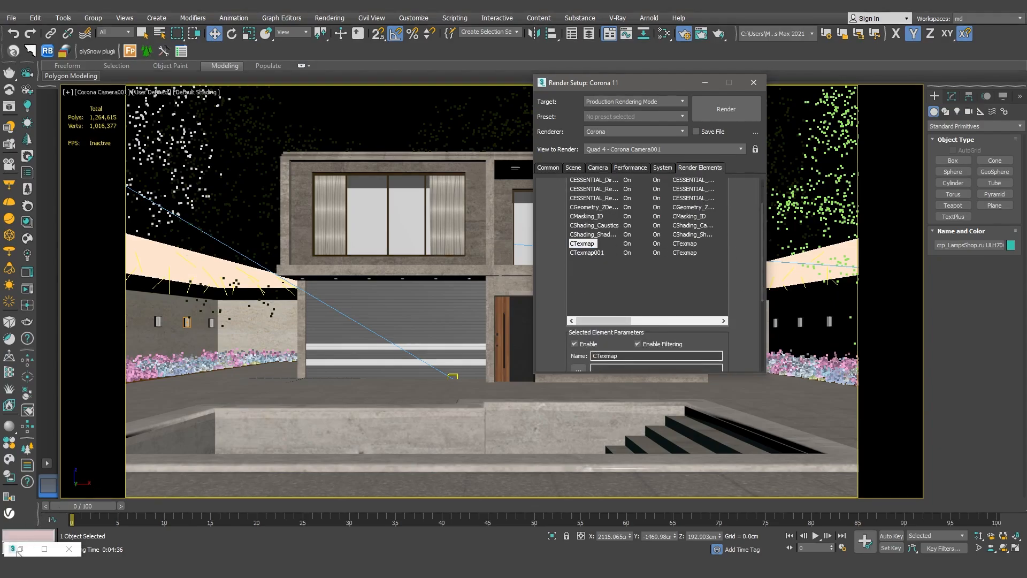
- Create two CoronaAO map nodes in the Slate Material Editor
{"action": "left_click", "coordinate": [44, 549]}
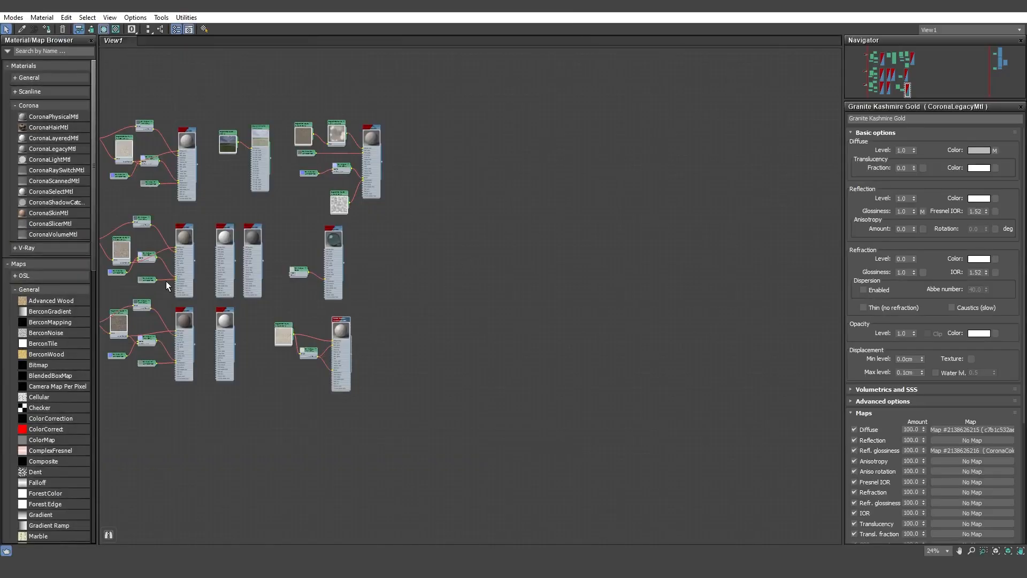
{"action": "scroll", "coordinate": [72, 298], "scroll_direction": "down", "scroll_amount": 15}
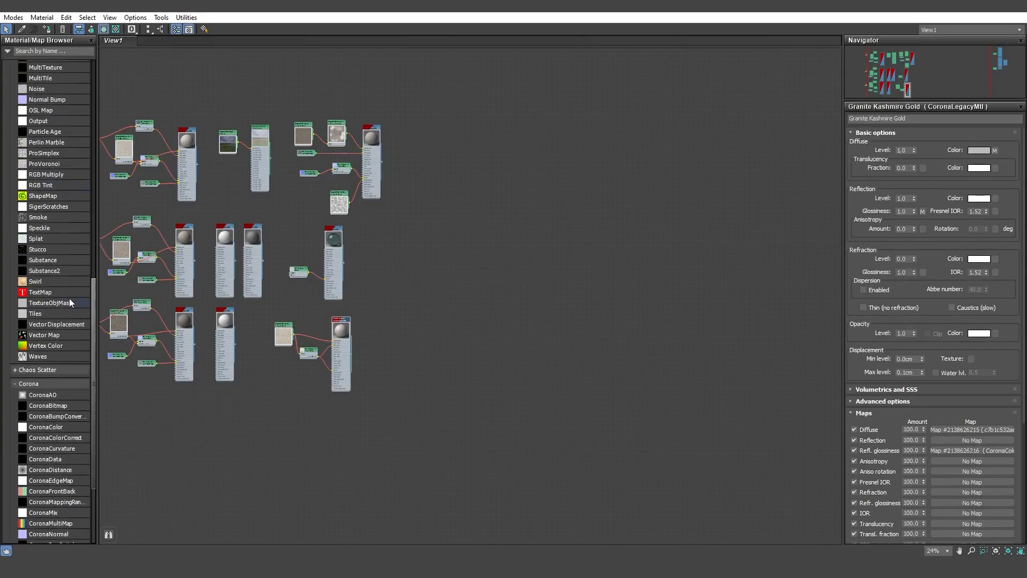
{"action": "left_click_drag", "start_coordinate": [53, 320], "coordinate": [213, 292]}
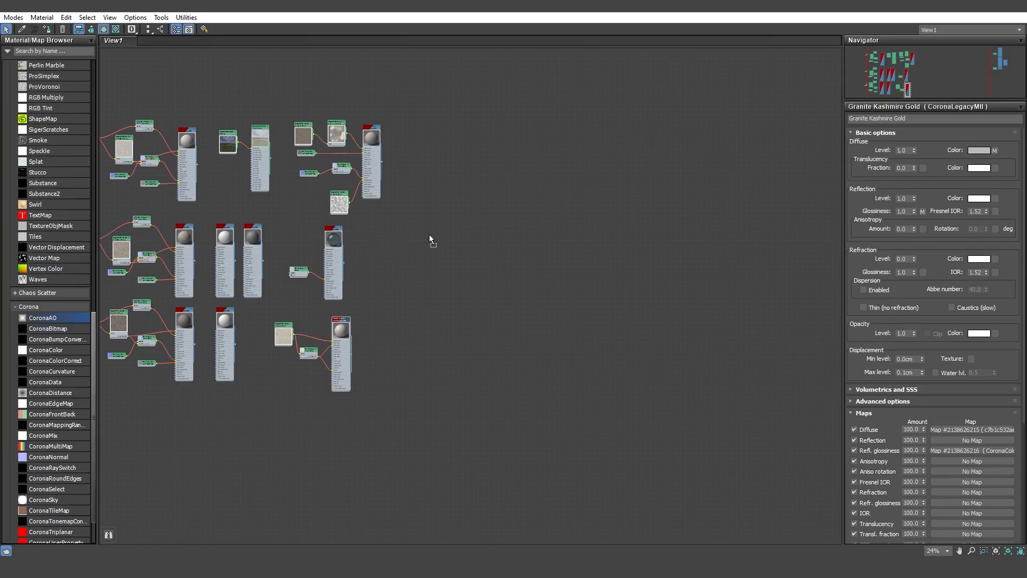
{"action": "left_click_drag", "start_coordinate": [429, 236], "coordinate": [429, 236]}
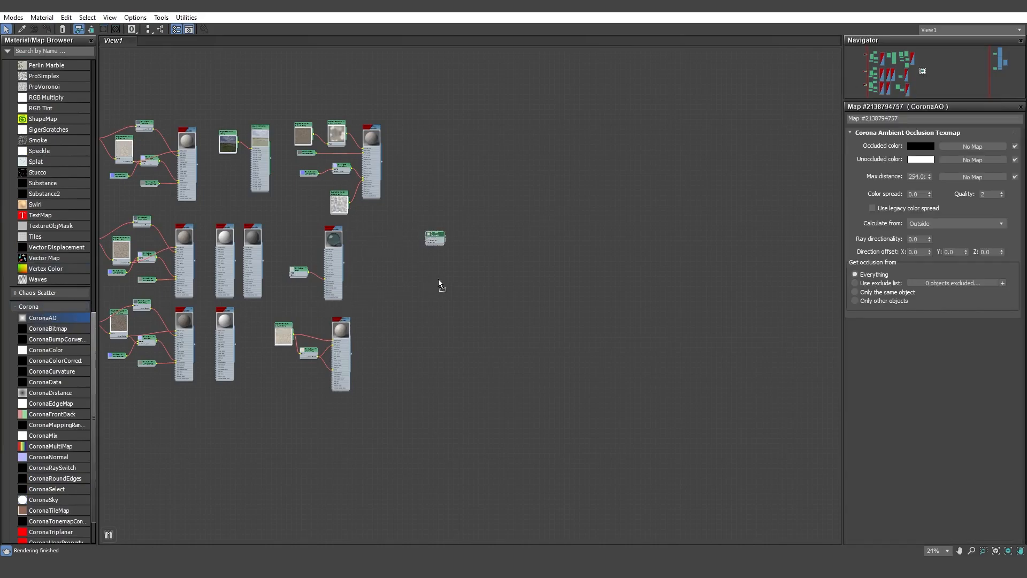
{"action": "left_click_drag", "start_coordinate": [438, 278], "coordinate": [435, 282]}
{"action": "scroll", "coordinate": [431, 251], "scroll_direction": "up", "scroll_amount": 5}
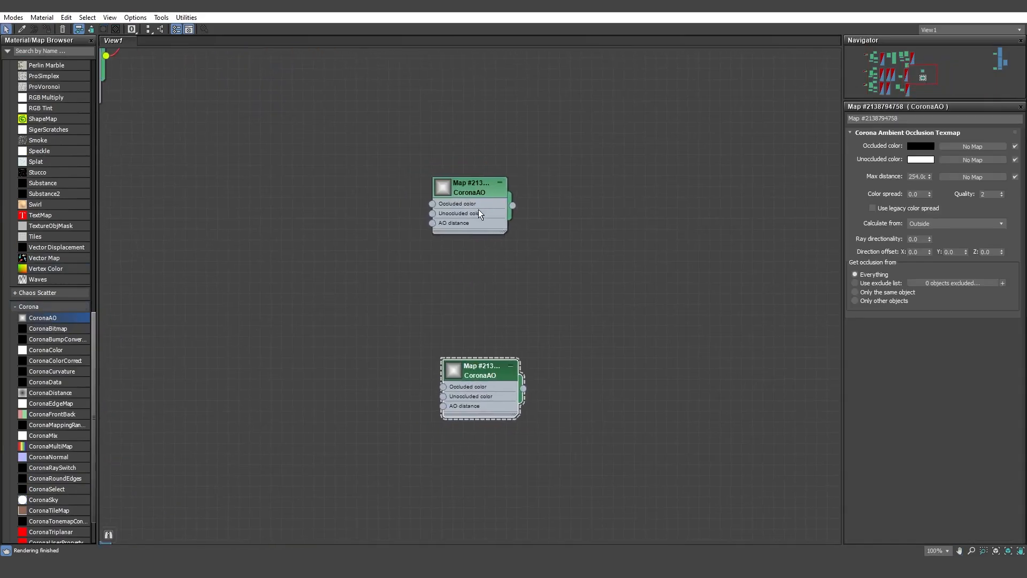
{"action": "left_click_drag", "start_coordinate": [479, 209], "coordinate": [488, 273]}
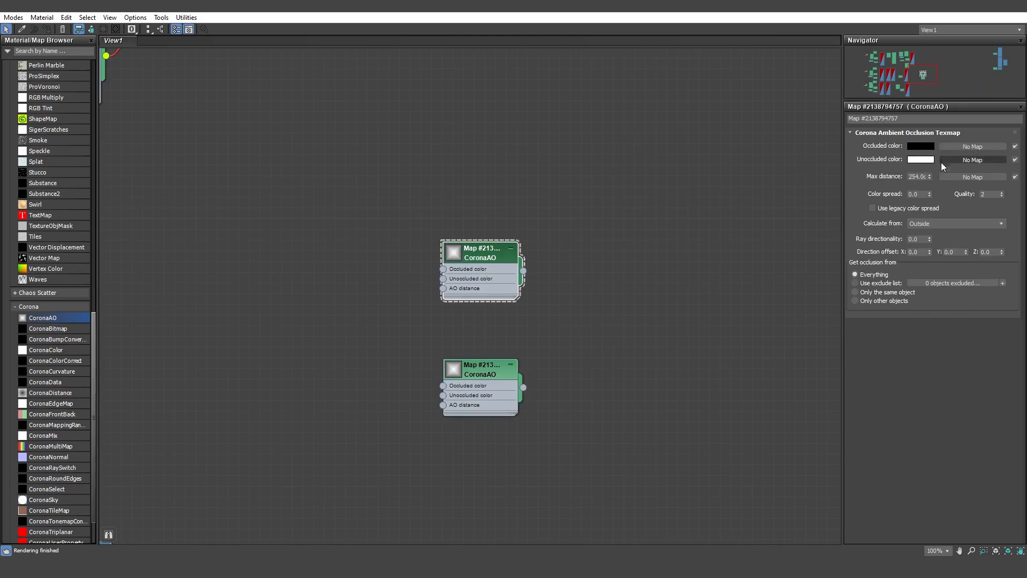
{"action": "key", "text": "Return"}
{"action": "left_click", "coordinate": [465, 378]}
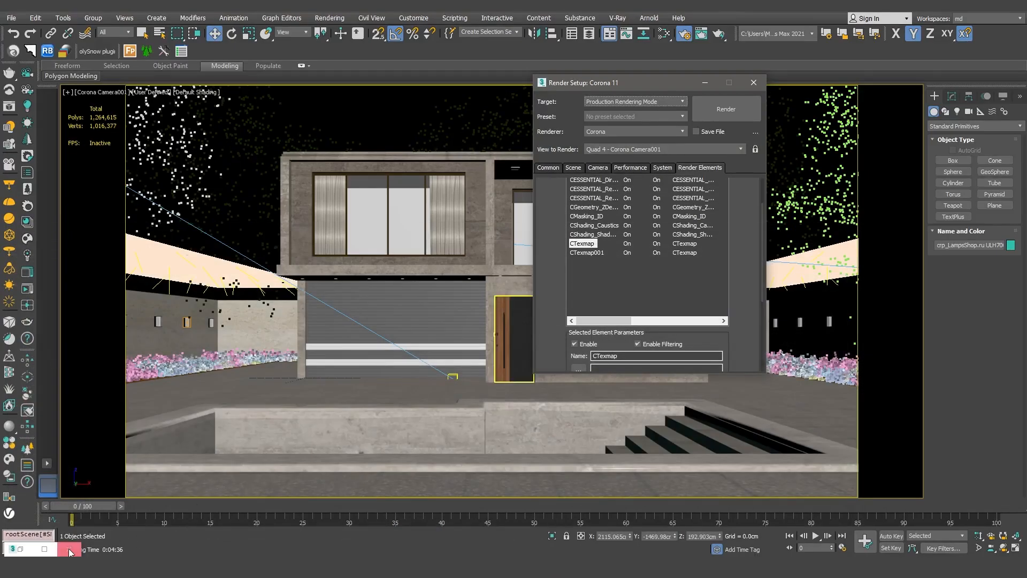
- Place the material editor beside Render Setup and instance the first CoronaAO map into the CTexmap element's Texmap slot
{"action": "left_click", "coordinate": [51, 550]}
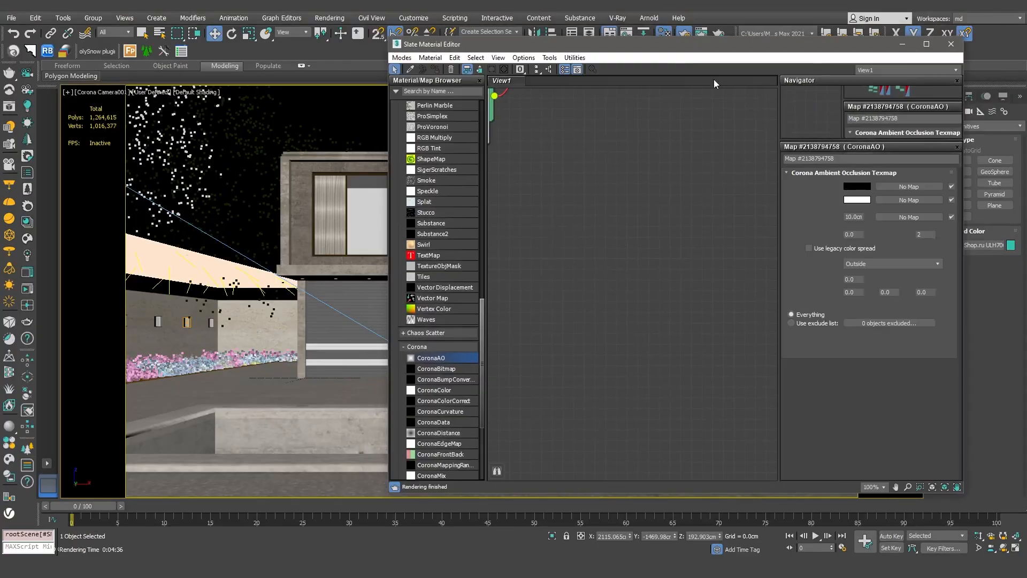
{"action": "scroll", "coordinate": [623, 155], "scroll_direction": "down", "scroll_amount": 5}
{"action": "middle_click_drag", "start_coordinate": [622, 159], "coordinate": [440, 153]}
{"action": "left_click_drag", "start_coordinate": [815, 41], "coordinate": [428, 27]}
{"action": "left_click_drag", "start_coordinate": [675, 79], "coordinate": [756, 83]}
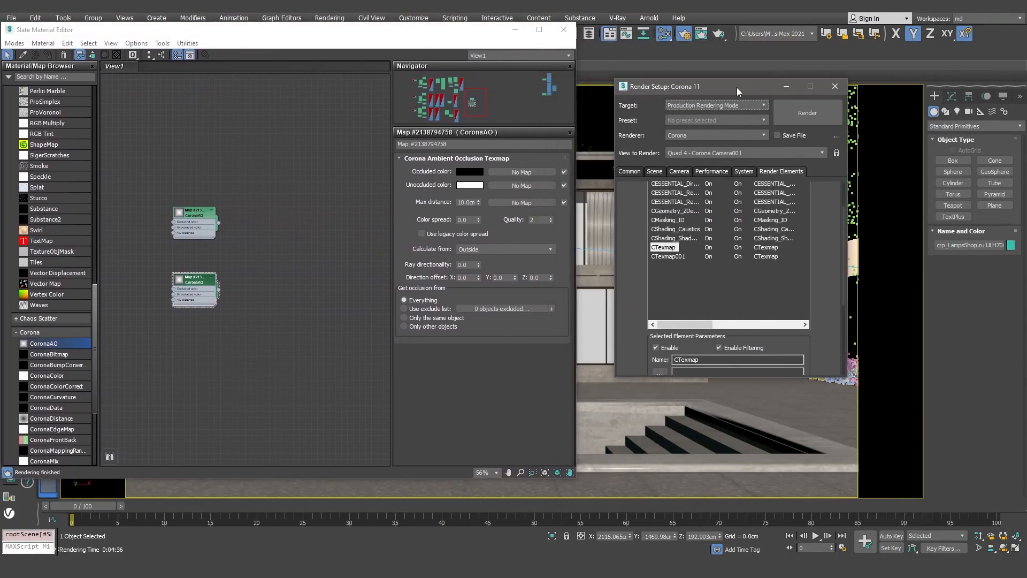
{"action": "left_click_drag", "start_coordinate": [843, 255], "coordinate": [846, 323]}
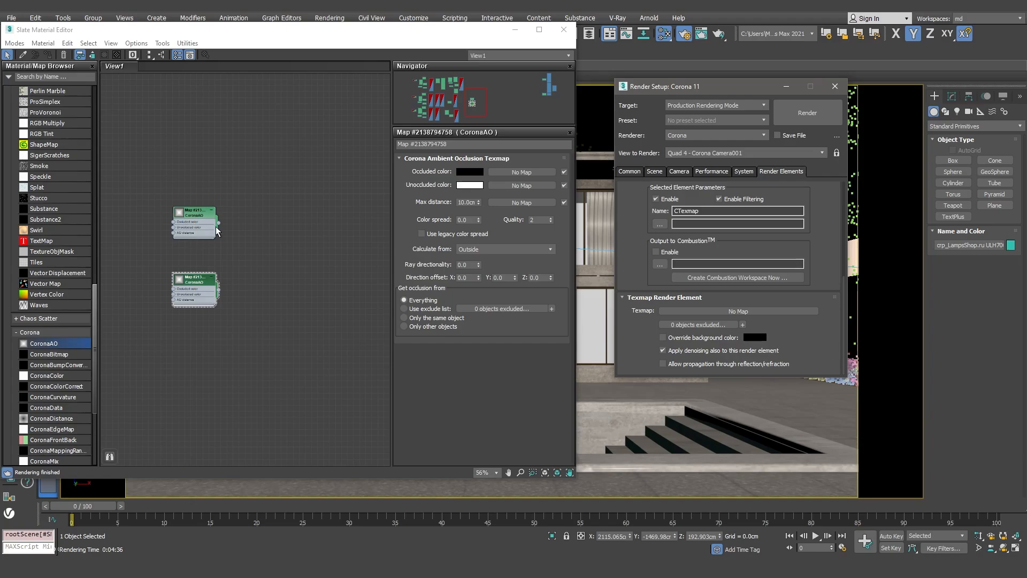
{"action": "left_click_drag", "start_coordinate": [218, 223], "coordinate": [735, 313]}
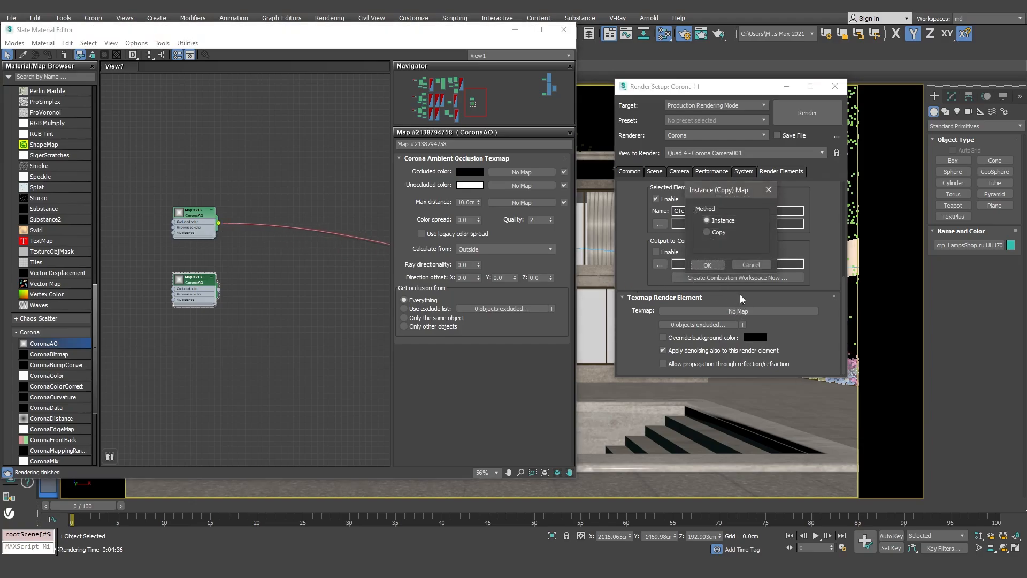
{"action": "left_click", "coordinate": [717, 265]}
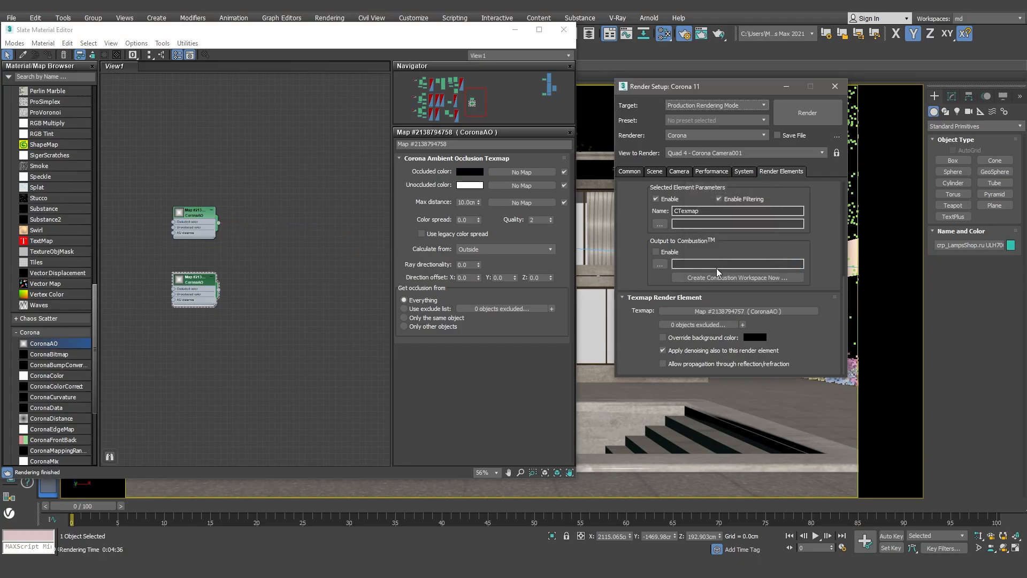
- Select the CTexmap001 element, instance the second CoronaAO map into its Texmap slot, and close the material editor
{"action": "left_click_drag", "start_coordinate": [844, 285], "coordinate": [843, 307]}
{"action": "left_click", "coordinate": [671, 222]}
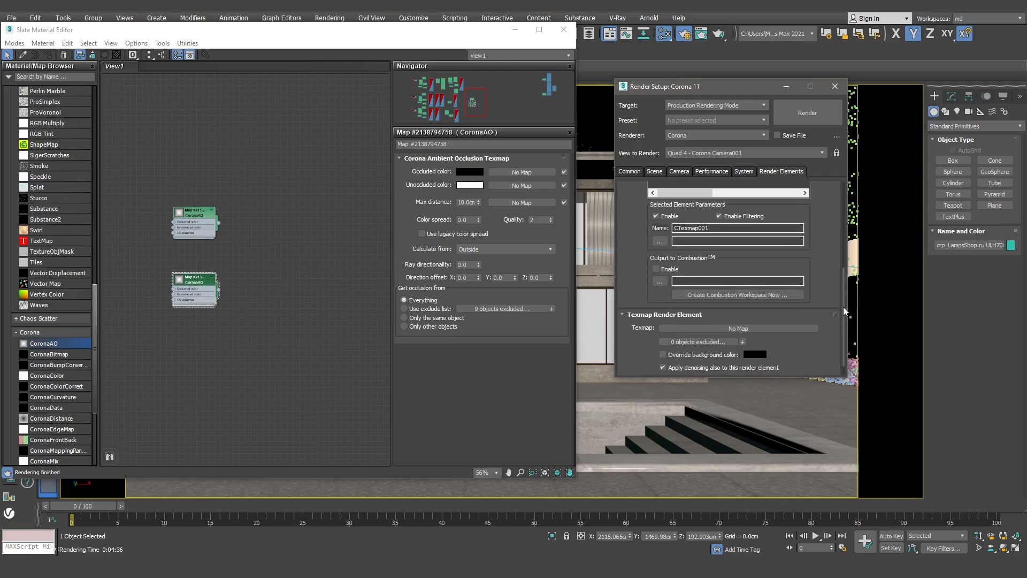
{"action": "left_click_drag", "start_coordinate": [219, 289], "coordinate": [719, 324]}
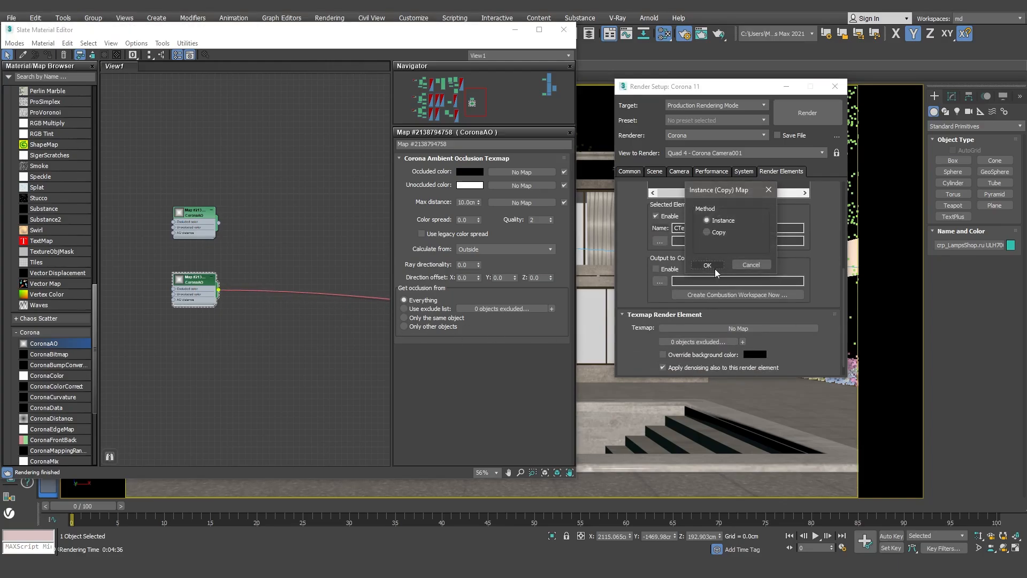
{"action": "left_click", "coordinate": [715, 270]}
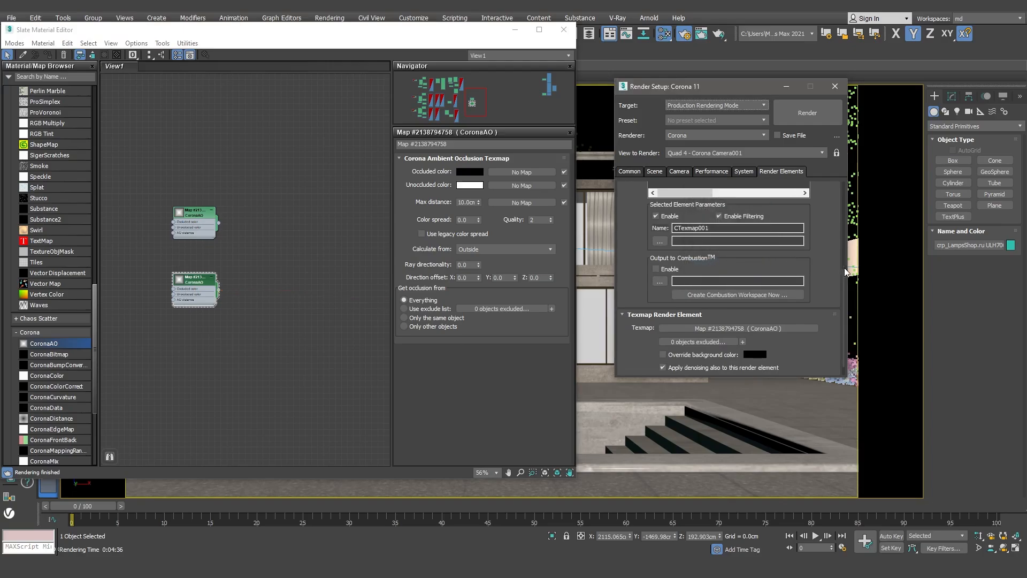
{"action": "left_click_drag", "start_coordinate": [843, 281], "coordinate": [843, 230]}
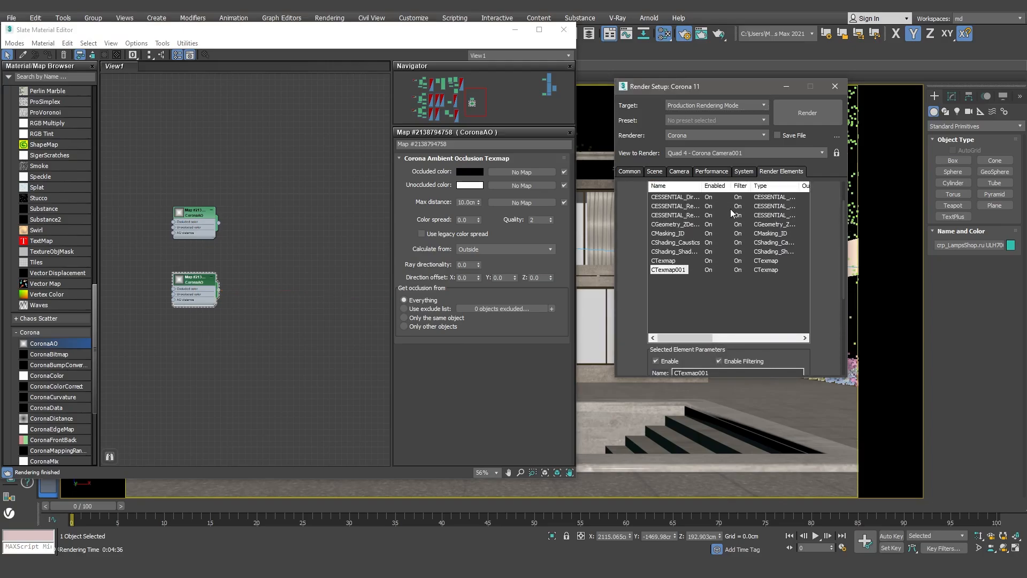
{"action": "left_click", "coordinate": [564, 30]}
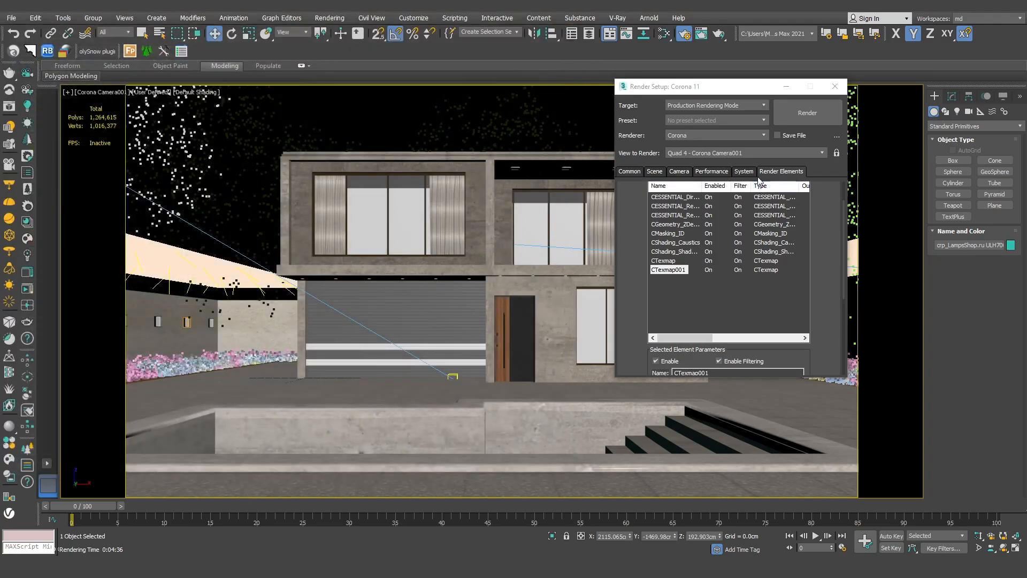
- Look through the System, Performance, Camera, Scene and Common tabs of Render Setup
{"action": "left_click", "coordinate": [750, 173]}
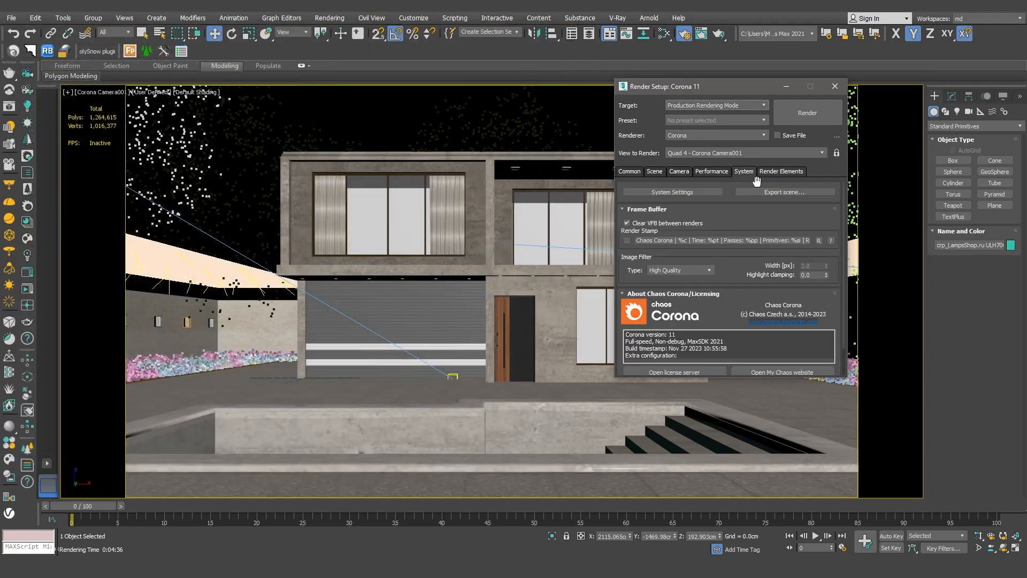
{"action": "left_click", "coordinate": [720, 175]}
{"action": "scroll", "coordinate": [669, 294], "scroll_direction": "down", "scroll_amount": 5}
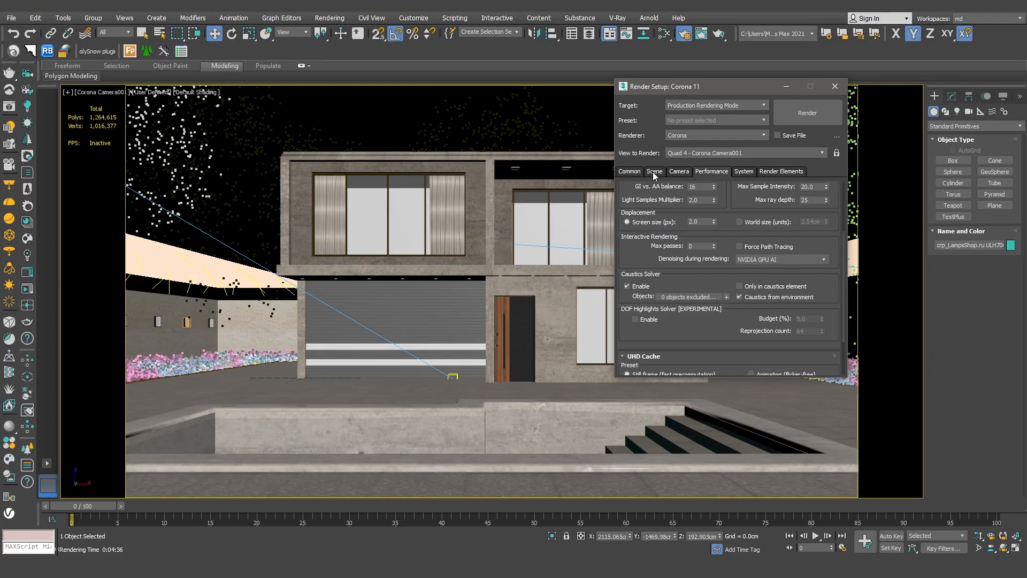
{"action": "left_click", "coordinate": [680, 175]}
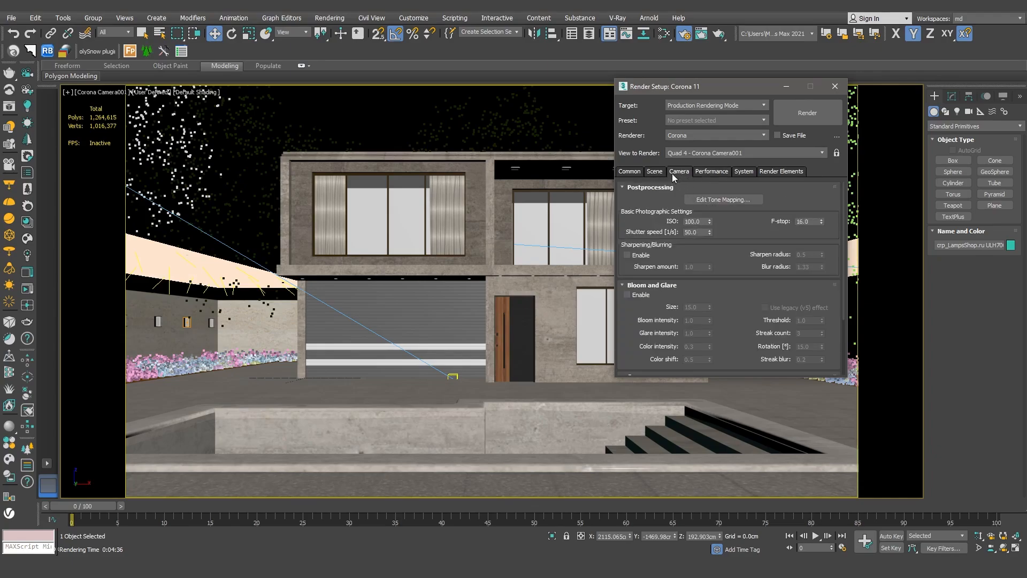
{"action": "left_click", "coordinate": [660, 177]}
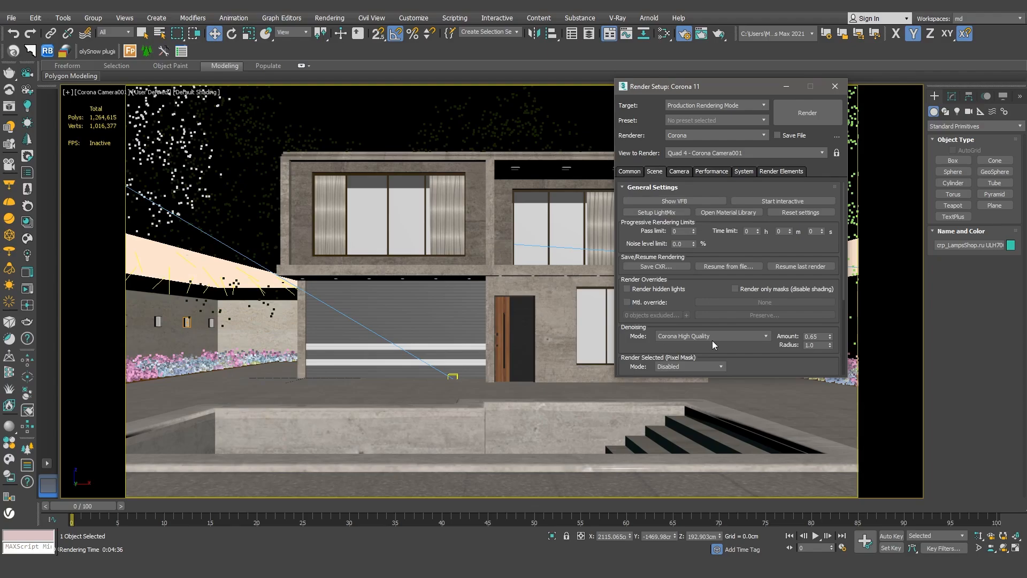
{"action": "mouse_move", "coordinate": [693, 341]}
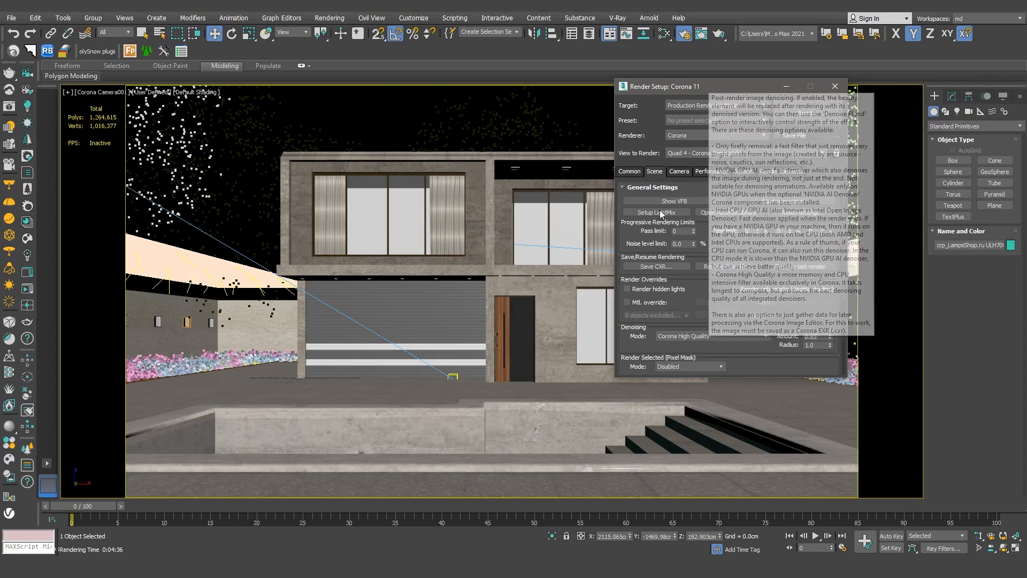
{"action": "left_click", "coordinate": [630, 171]}
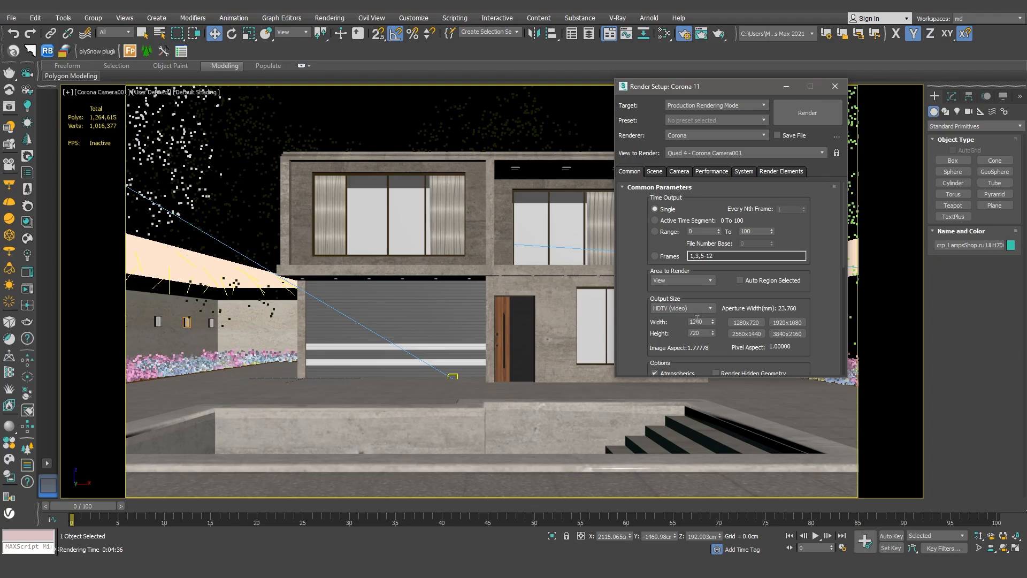
- Edit the output width and start the render
{"action": "double_click", "coordinate": [696, 321]}
{"action": "type", "text": "1"}
{"action": "left_click", "coordinate": [804, 114]}
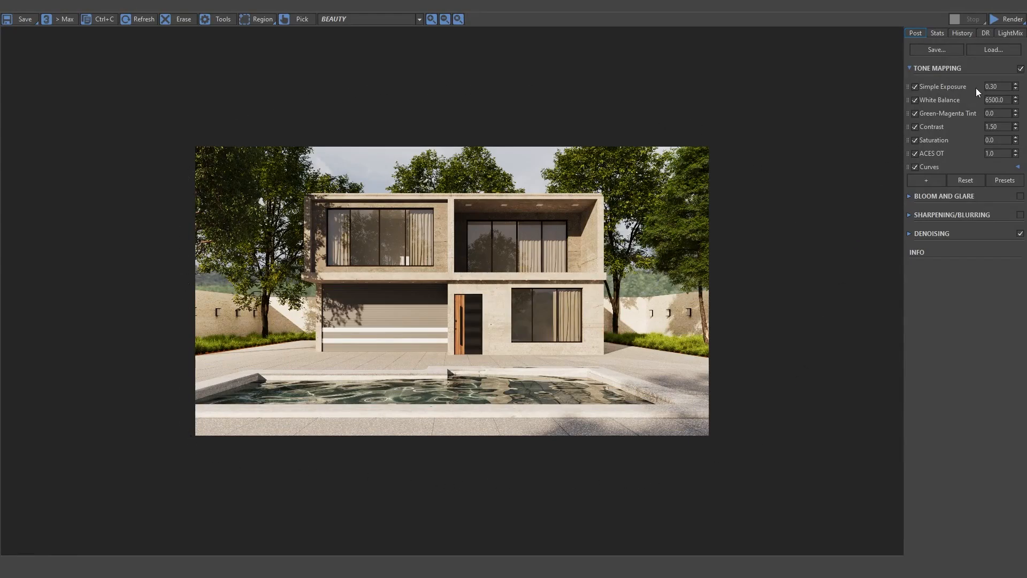
- Change the frame buffer's Simple Exposure to 0.5 and then to 0.3
{"action": "left_click", "coordinate": [994, 88]}
{"action": "double_click", "coordinate": [1006, 87]}
{"action": "type", "text": "0.5"}
{"action": "key", "text": "Return"}
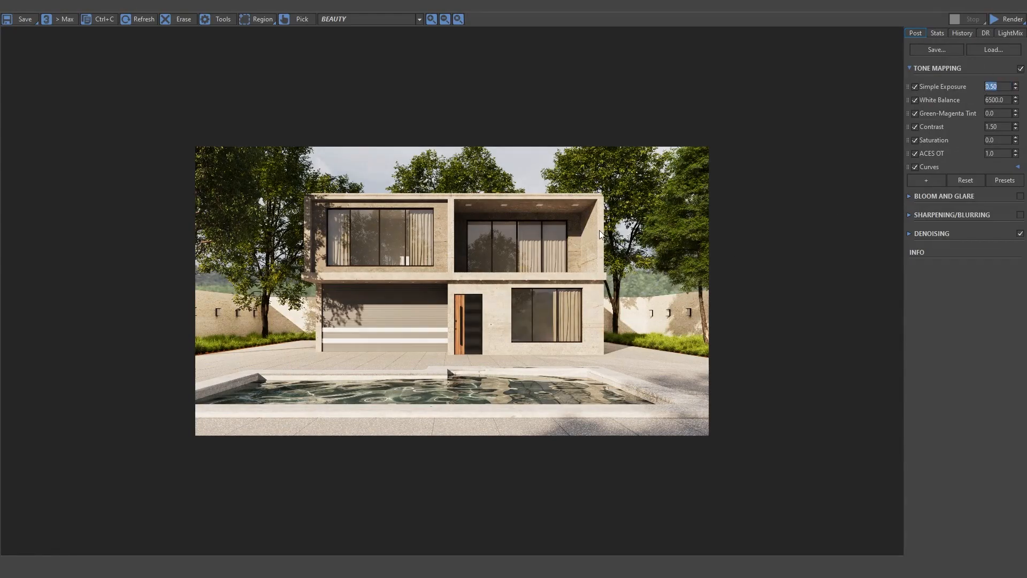
{"action": "type", "text": "0.3"}
{"action": "key", "text": "Return"}
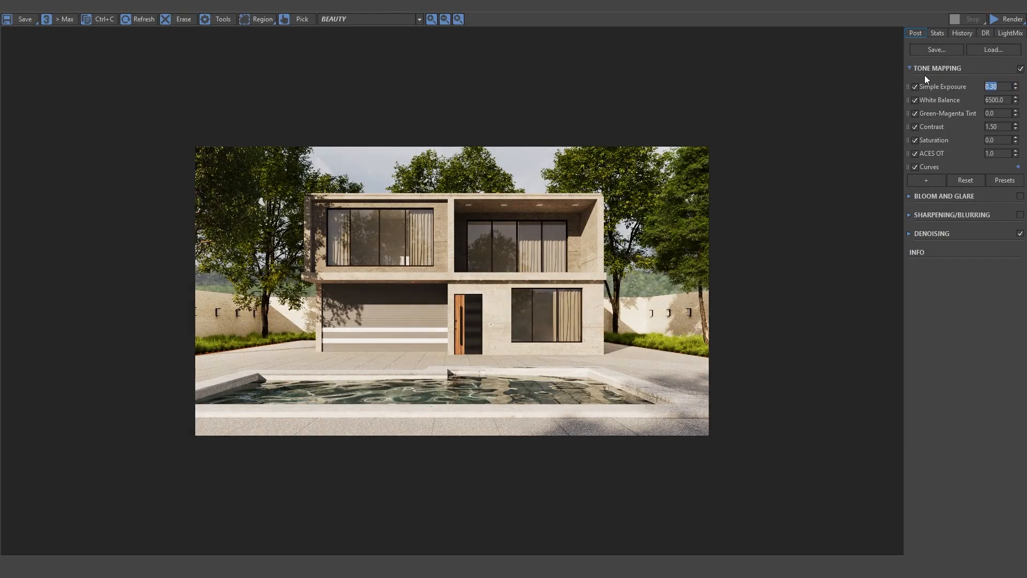
- Expand and collapse the tone-mapping Curves panel to inspect the curve
{"action": "double_click", "coordinate": [997, 127]}
{"action": "left_click", "coordinate": [932, 168]}
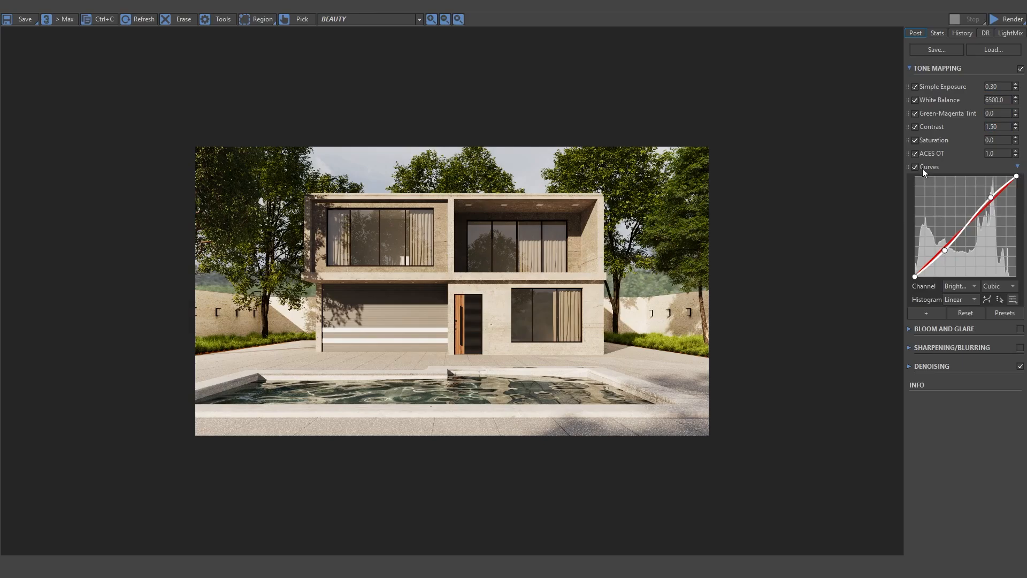
{"action": "left_click", "coordinate": [938, 165]}
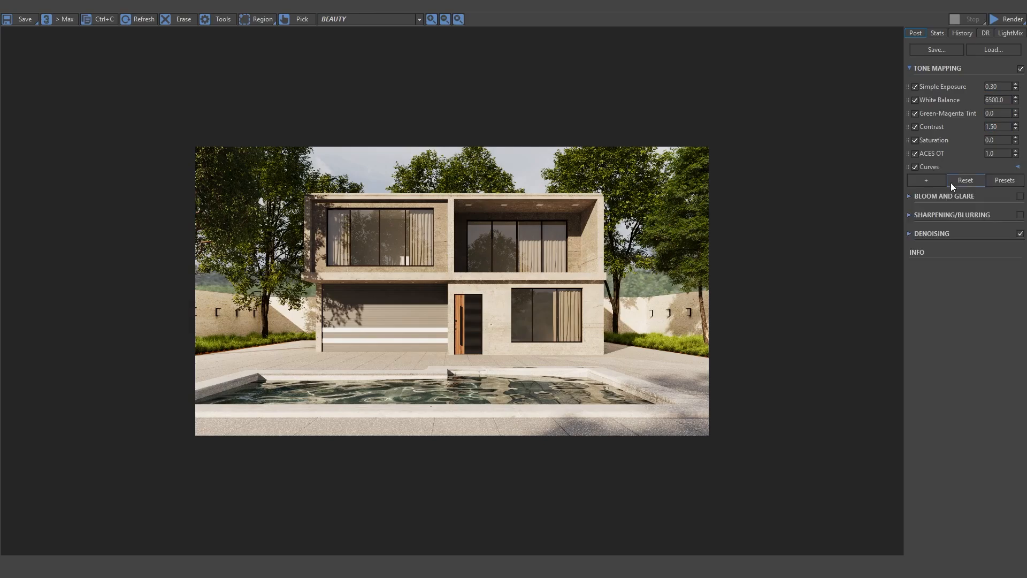
- Display the Alpha, Direct, Reflect, Refract, Z-depth and Masking ID passes in the frame buffer
{"action": "left_click", "coordinate": [419, 20]}
{"action": "left_click", "coordinate": [378, 43]}
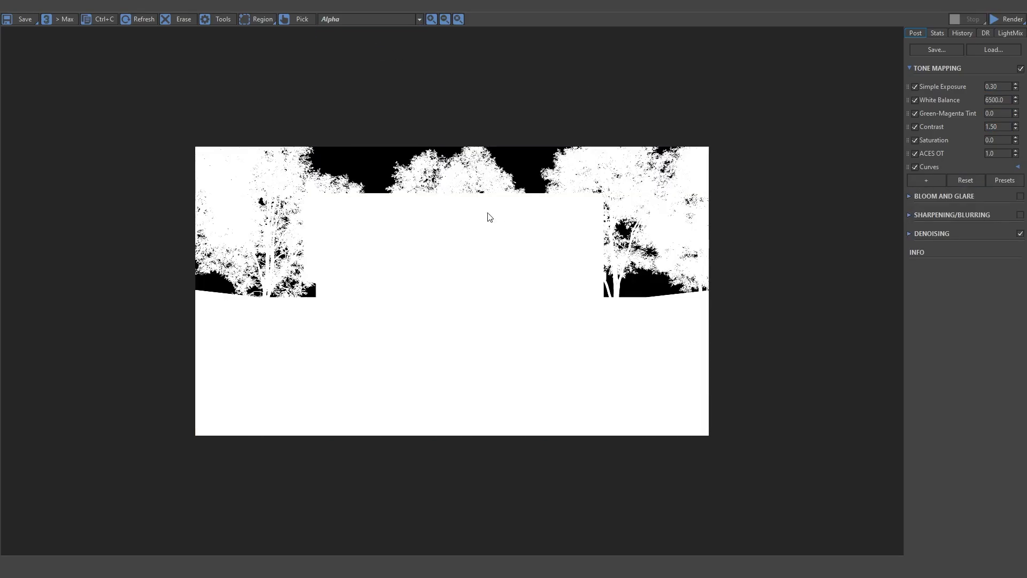
{"action": "left_click", "coordinate": [416, 22]}
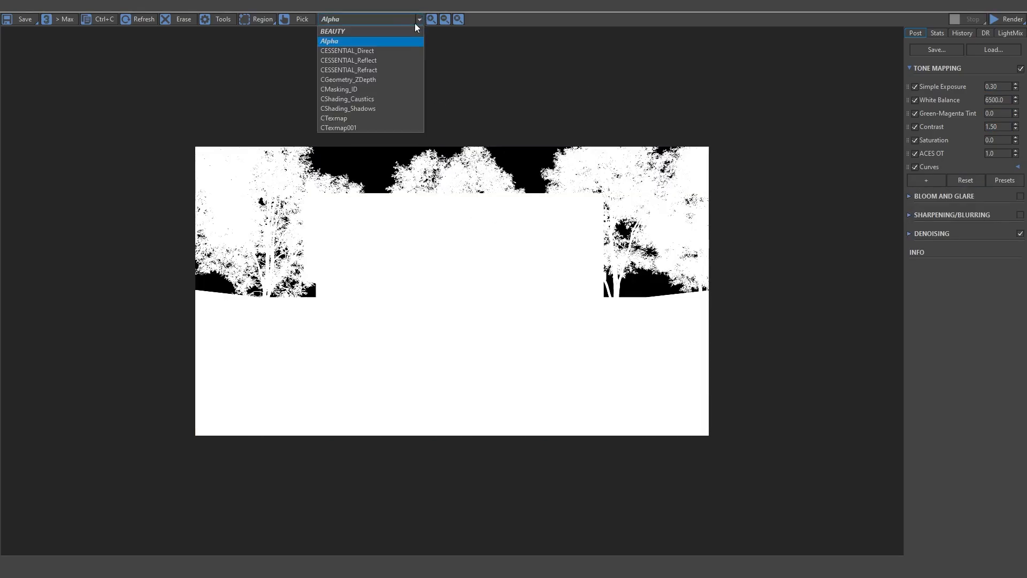
{"action": "left_click", "coordinate": [383, 50]}
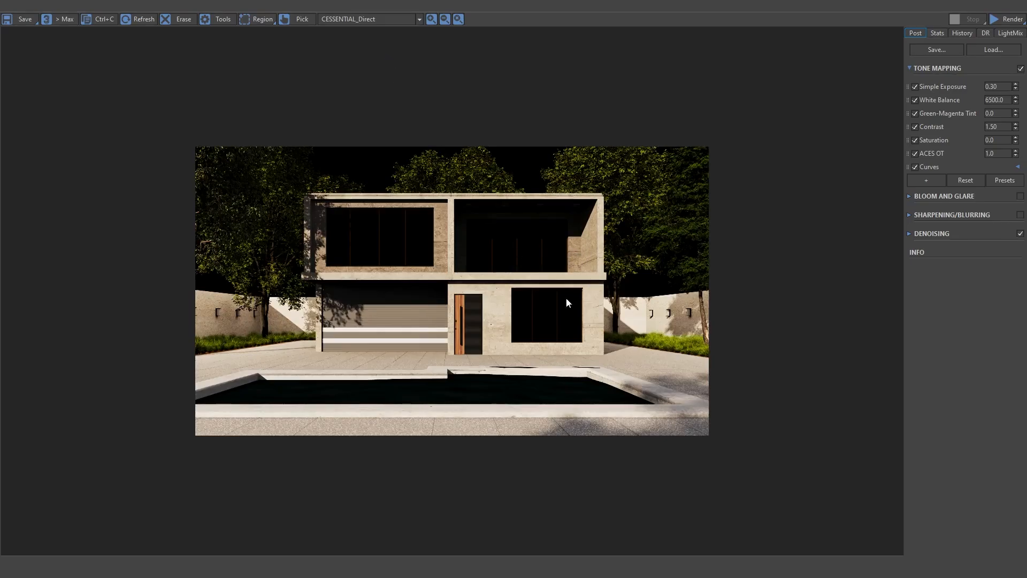
{"action": "left_click", "coordinate": [419, 19]}
{"action": "left_click", "coordinate": [389, 60]}
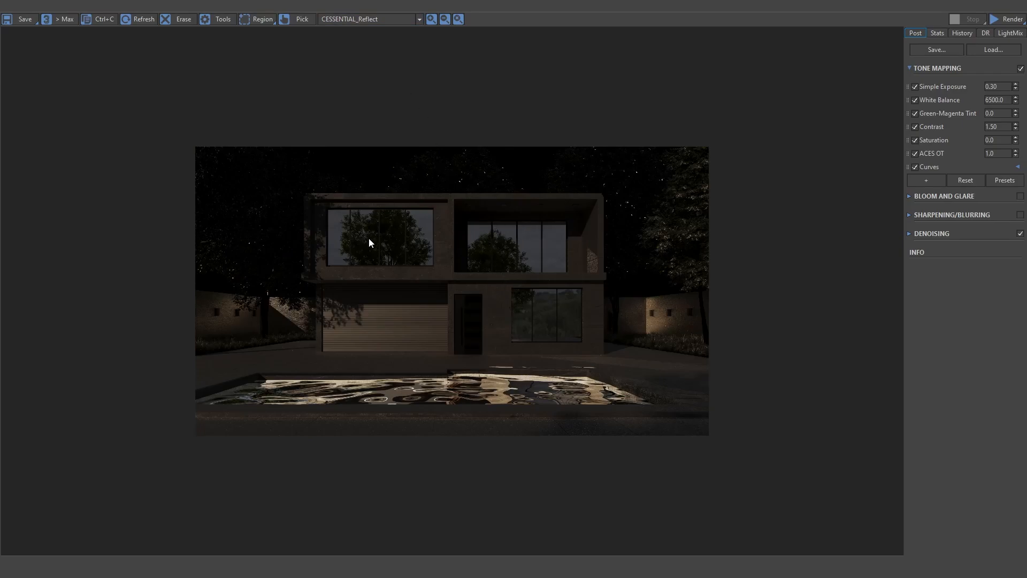
{"action": "left_click", "coordinate": [419, 19]}
{"action": "left_click", "coordinate": [375, 70]}
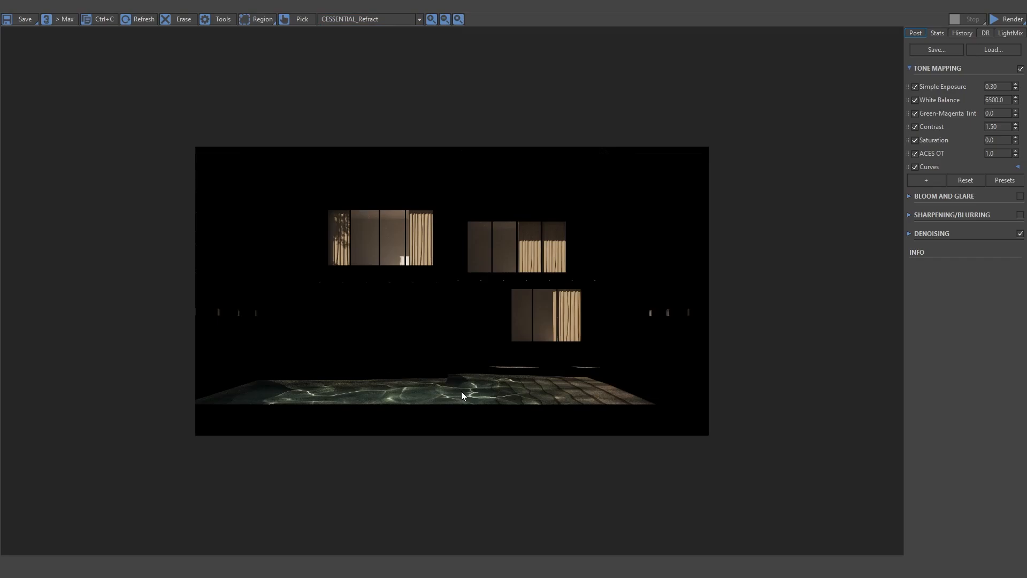
{"action": "left_click", "coordinate": [419, 19]}
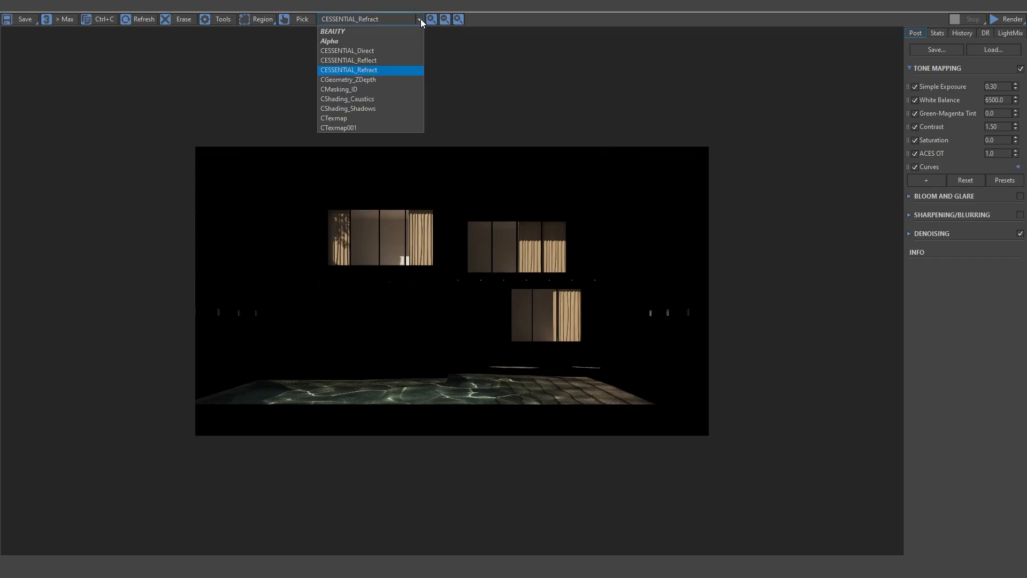
{"action": "left_click", "coordinate": [378, 80]}
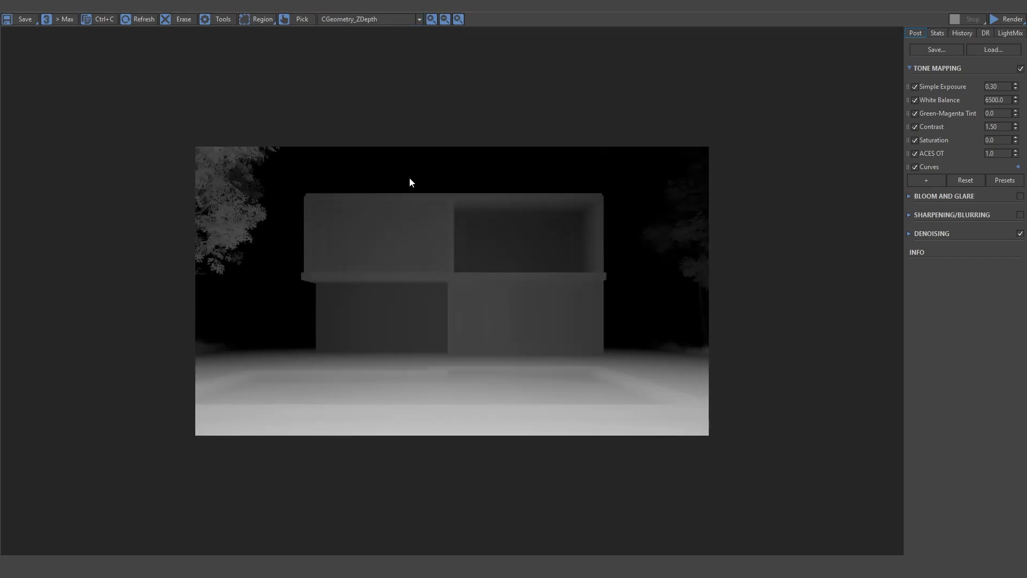
{"action": "left_click", "coordinate": [415, 20]}
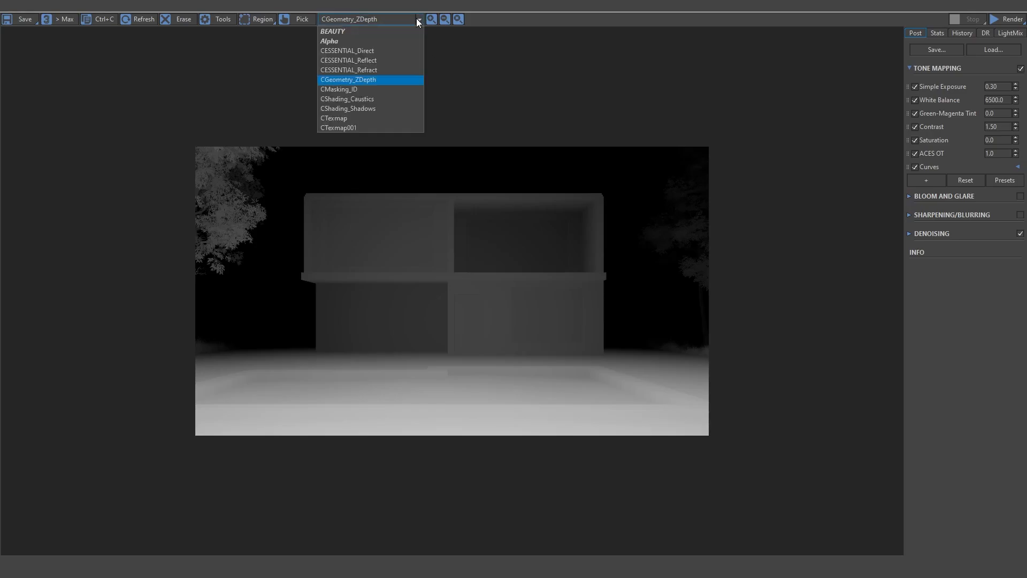
{"action": "left_click", "coordinate": [369, 88]}
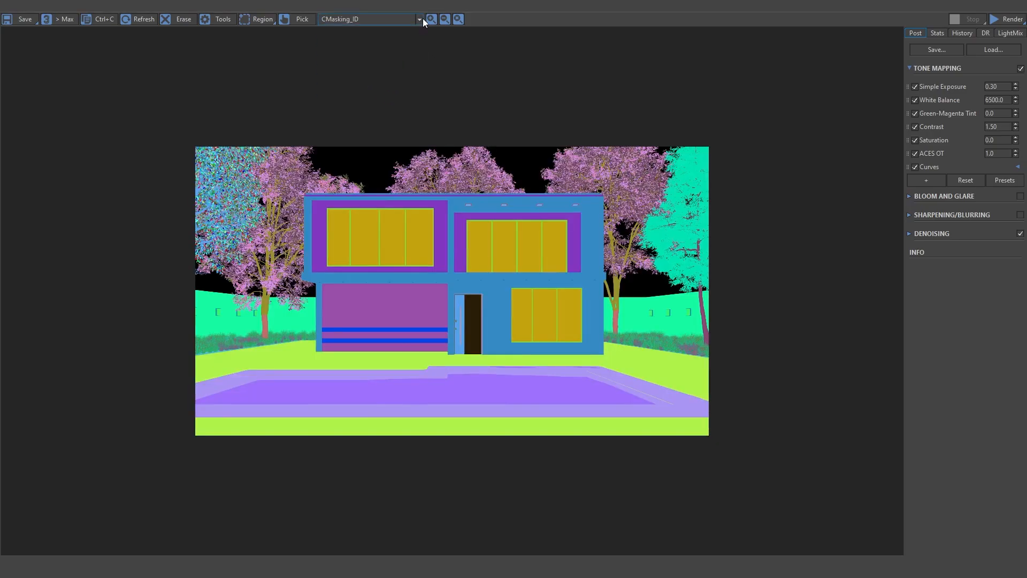
- Display the Caustics, Shadows, CTexmap and CTexmap001 passes, then save all render passes from the frame buffer
{"action": "left_click", "coordinate": [420, 19]}
{"action": "left_click", "coordinate": [373, 99]}
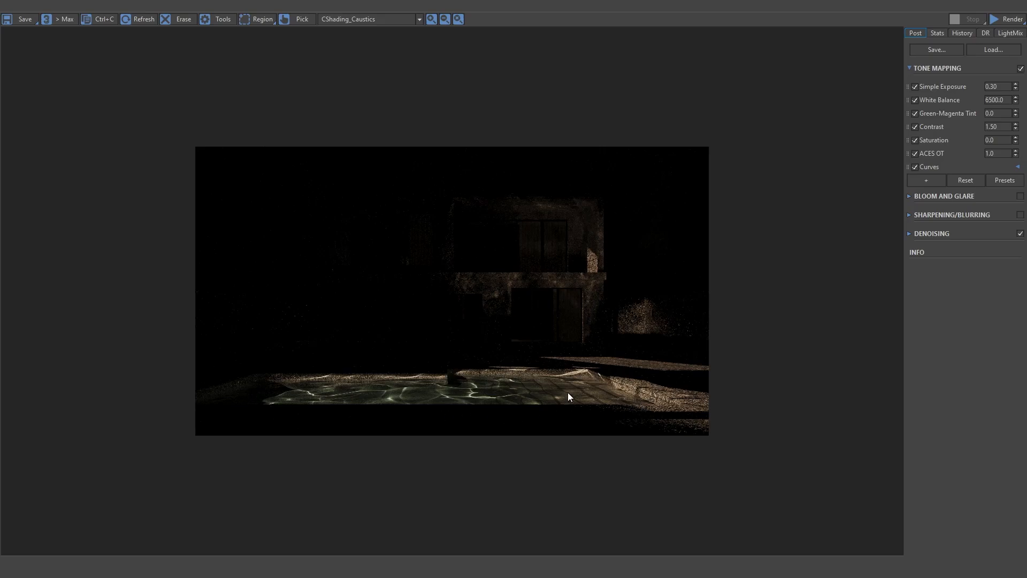
{"action": "left_click", "coordinate": [386, 19]}
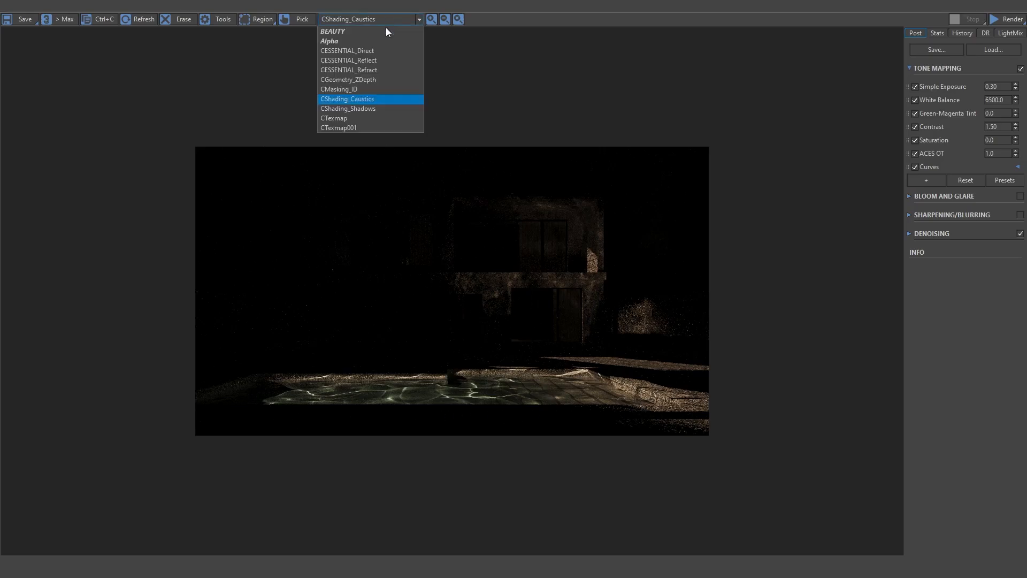
{"action": "left_click", "coordinate": [352, 108]}
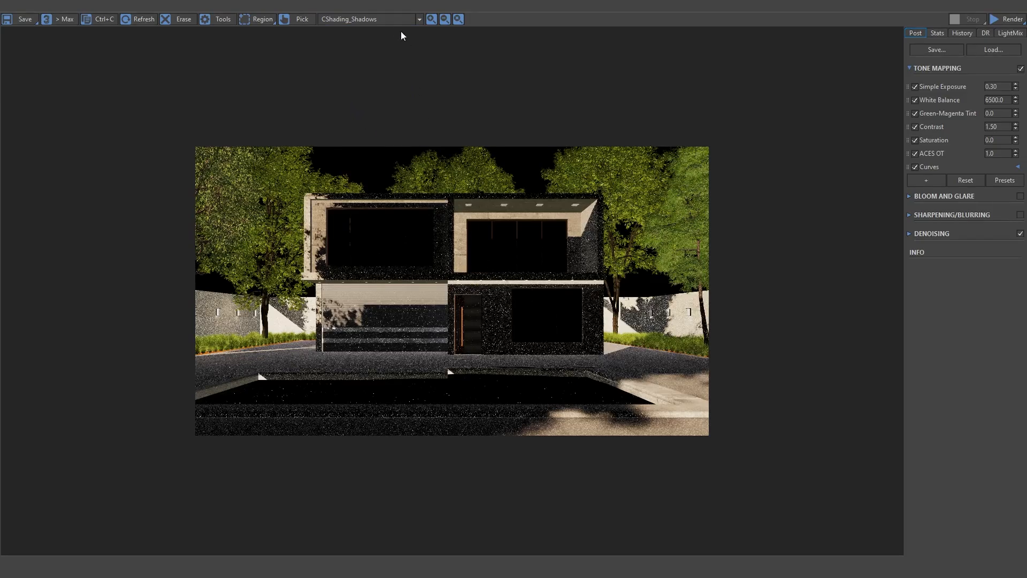
{"action": "left_click", "coordinate": [389, 18]}
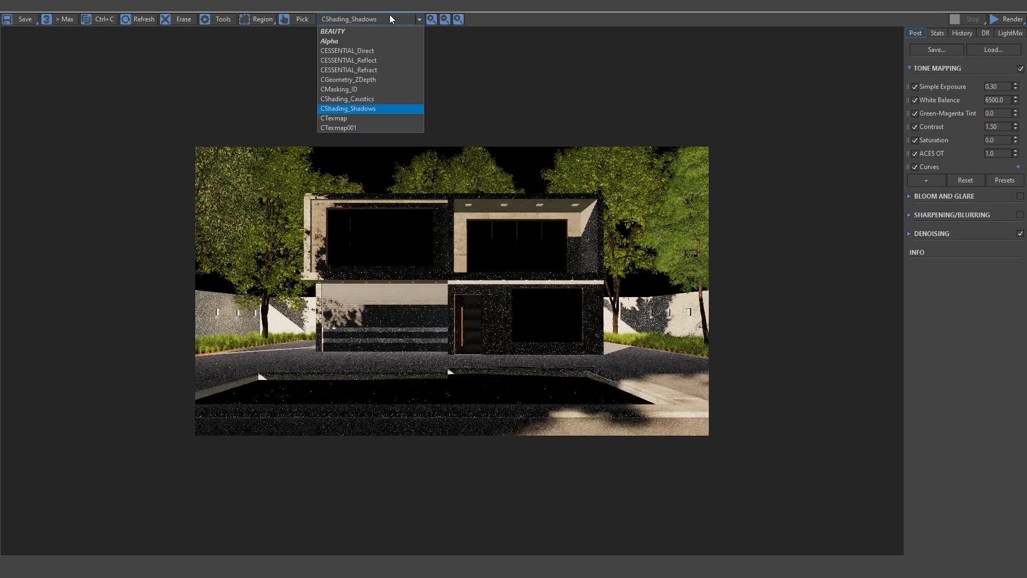
{"action": "left_click", "coordinate": [361, 118]}
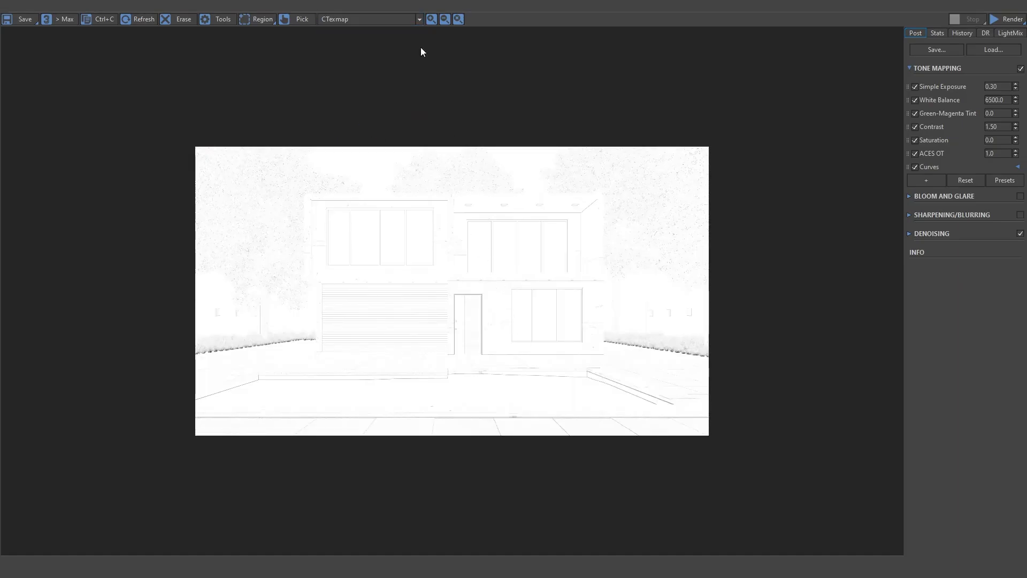
{"action": "left_click", "coordinate": [397, 18]}
{"action": "left_click", "coordinate": [364, 129]}
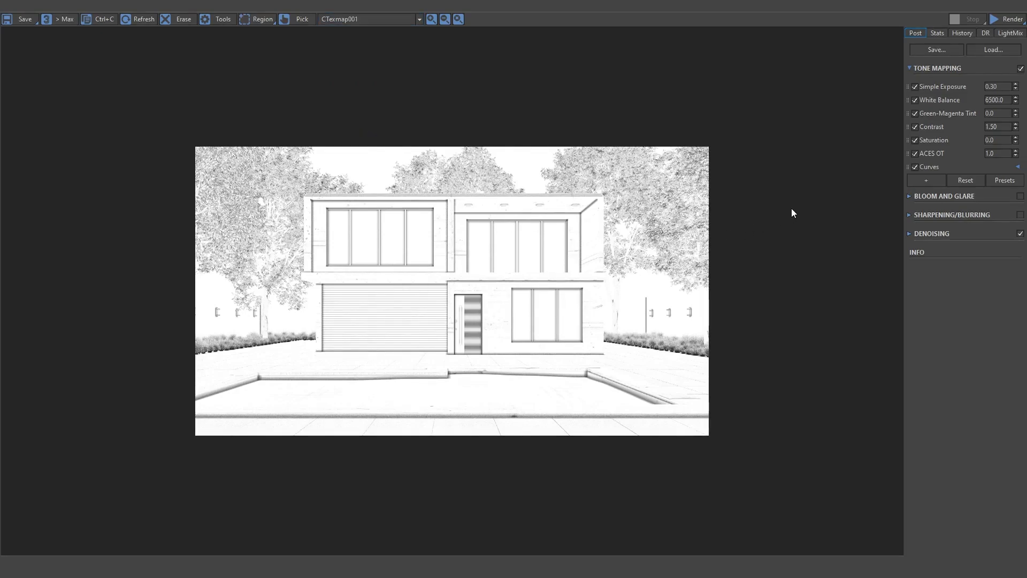
{"action": "left_click", "coordinate": [32, 18]}
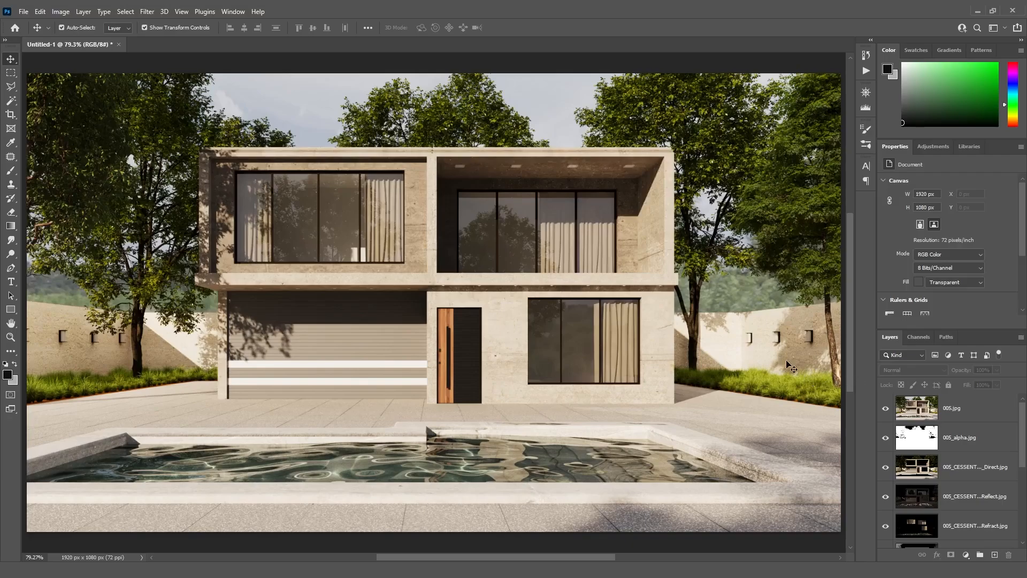
- In Photoshop, duplicate the 005.jpg beauty layer and send the copy to the bottom of the layer stack
{"action": "left_click", "coordinate": [971, 410]}
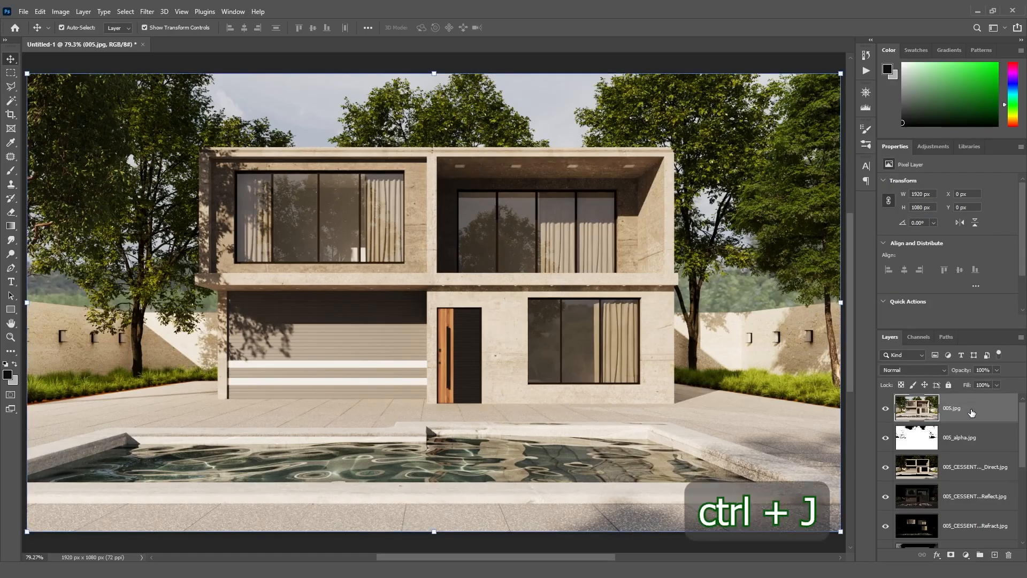
{"action": "key", "text": "ctrl+j"}
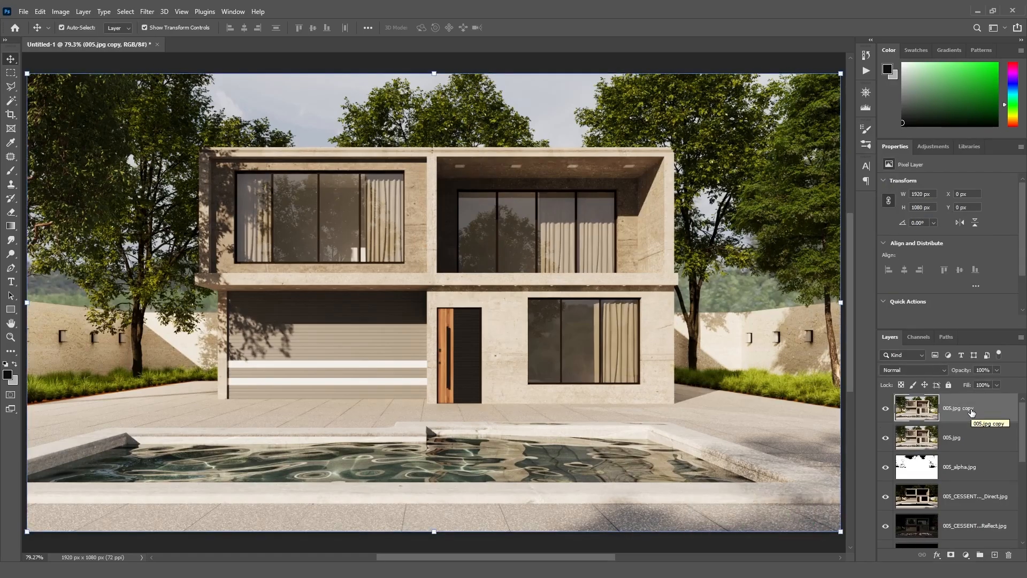
{"action": "key", "text": "ctrl+shift+bracketleft"}
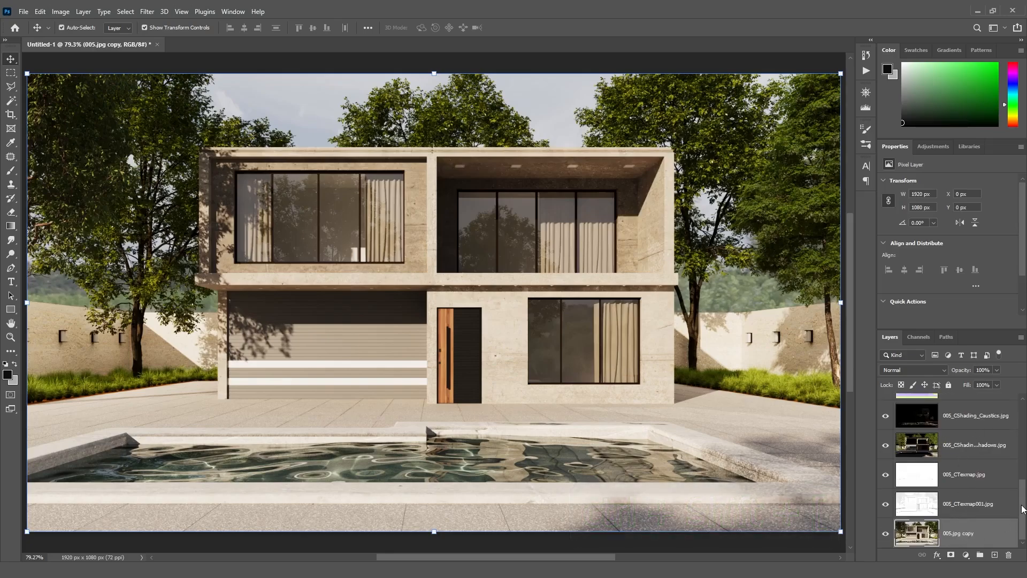
- Hide the beauty, Alpha, Direct, Reflect, Refract, Z-depth, Masking ID, Caustics and Shadows pass layers
{"action": "left_click_drag", "start_coordinate": [1022, 512], "coordinate": [1022, 428]}
{"action": "left_click_drag", "start_coordinate": [886, 408], "coordinate": [886, 496]}
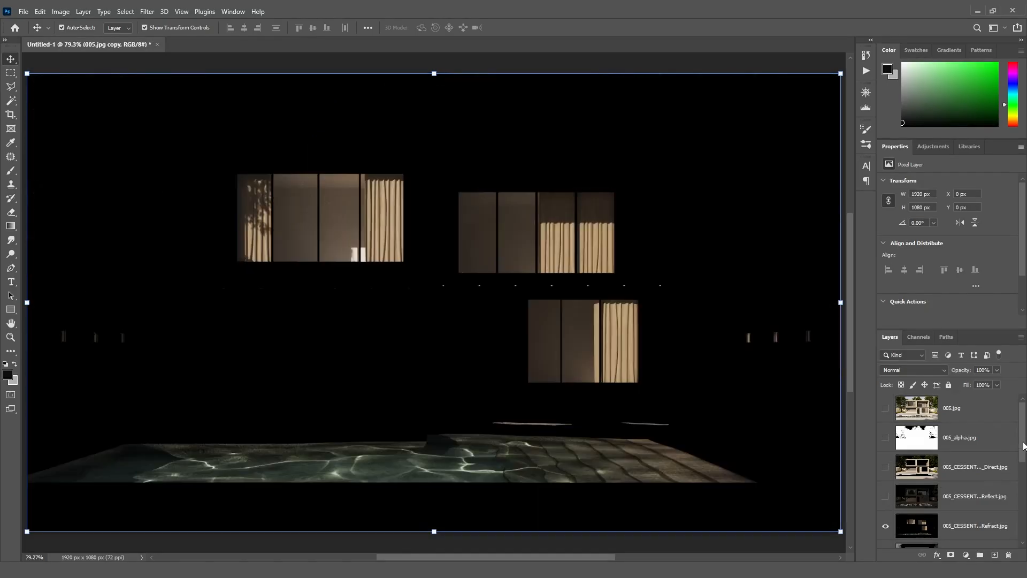
{"action": "scroll", "coordinate": [930, 446], "scroll_direction": "down", "scroll_amount": 3}
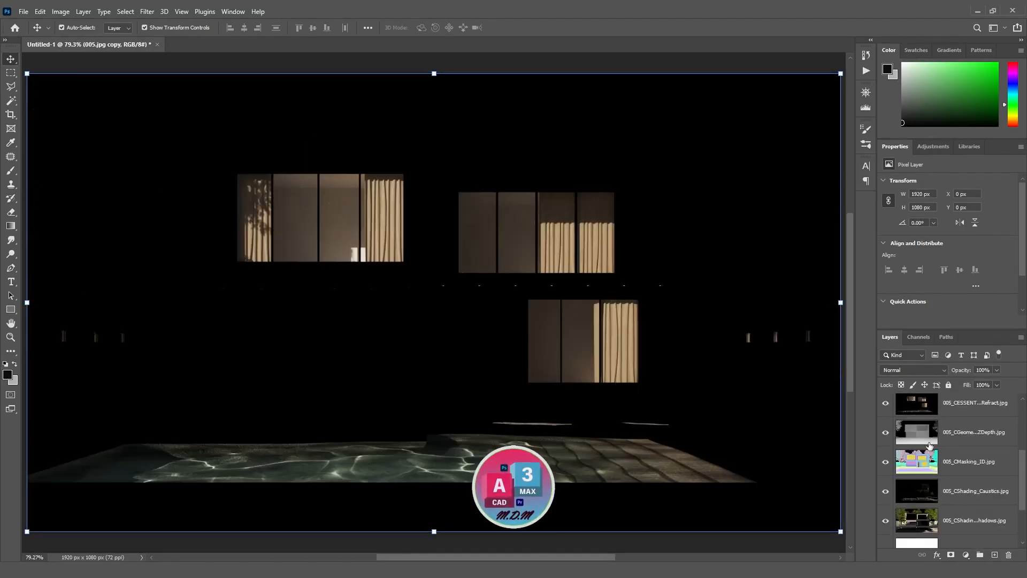
{"action": "left_click", "coordinate": [886, 403]}
{"action": "left_click", "coordinate": [885, 432]}
{"action": "left_click", "coordinate": [885, 462]}
{"action": "left_click", "coordinate": [886, 491]}
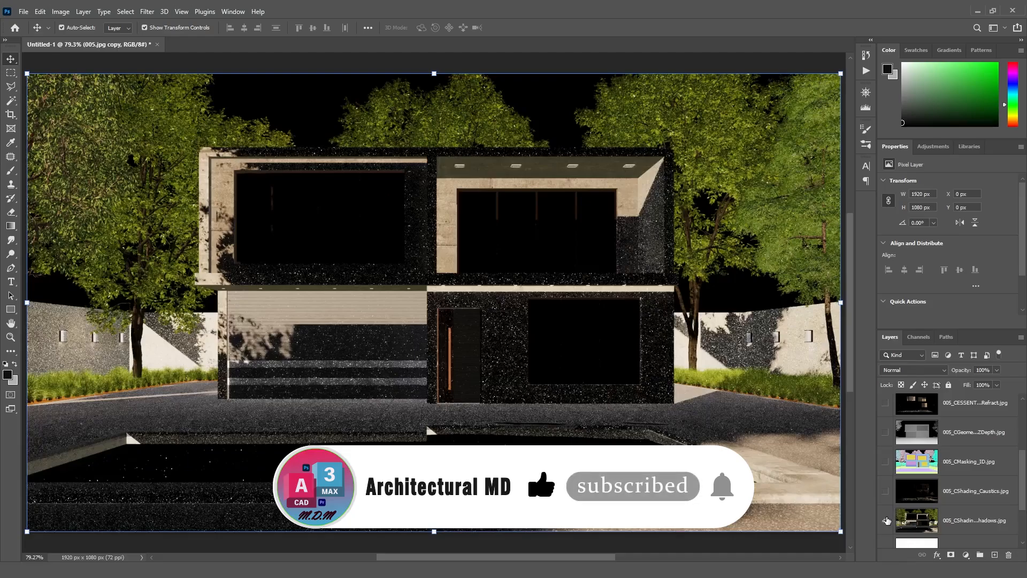
{"action": "left_click", "coordinate": [886, 521]}
{"action": "scroll", "coordinate": [1022, 471], "scroll_direction": "down", "scroll_amount": 3}
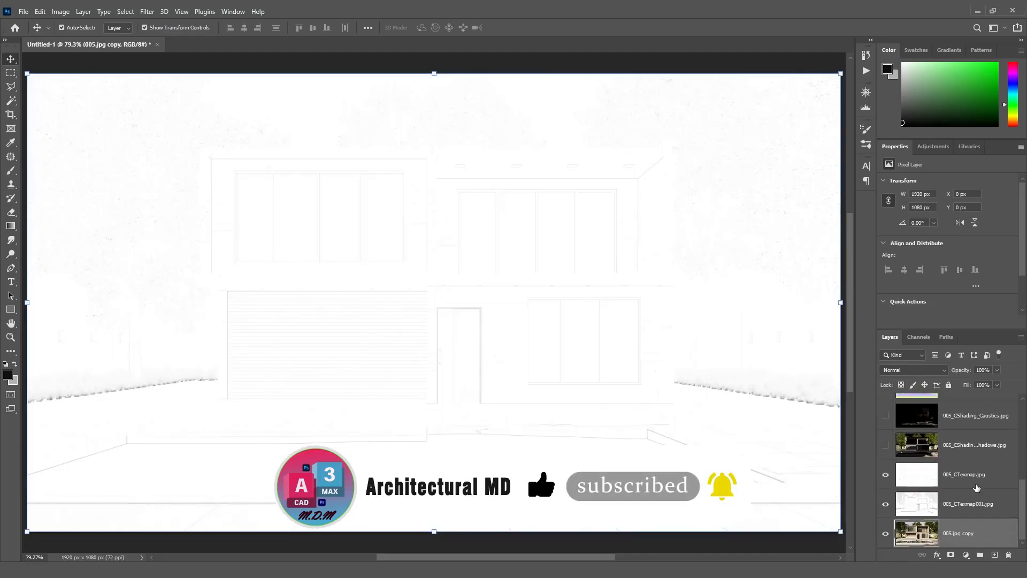
- Move the CTexmap layer below CTexmap001, hide CTexmap001, and set the CTexmap layer's blend mode to Multiply
{"action": "left_click", "coordinate": [900, 496]}
{"action": "left_click", "coordinate": [885, 474]}
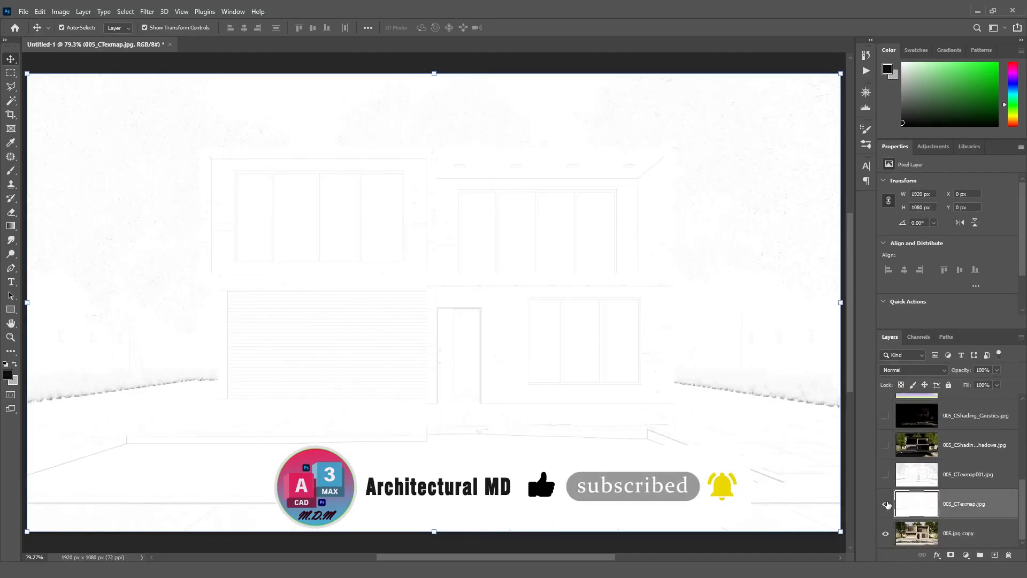
{"action": "left_click", "coordinate": [886, 504]}
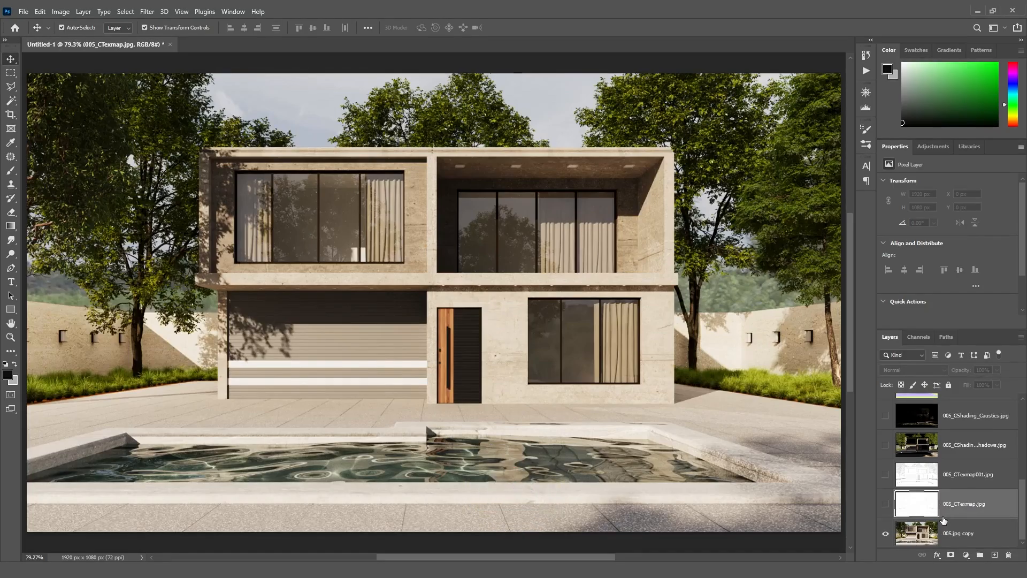
{"action": "left_click", "coordinate": [886, 505]}
{"action": "left_click", "coordinate": [916, 369]}
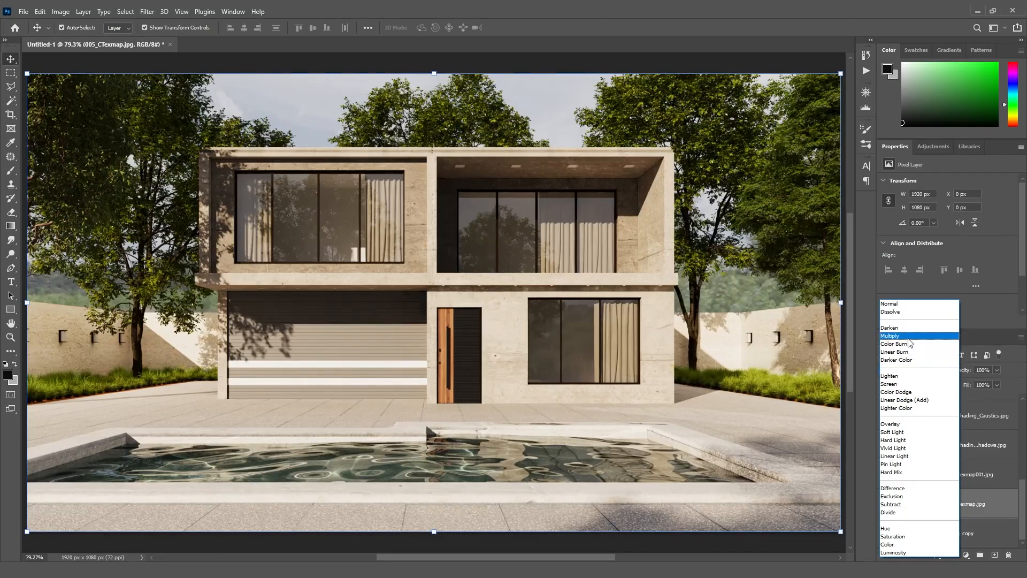
{"action": "left_click", "coordinate": [908, 336]}
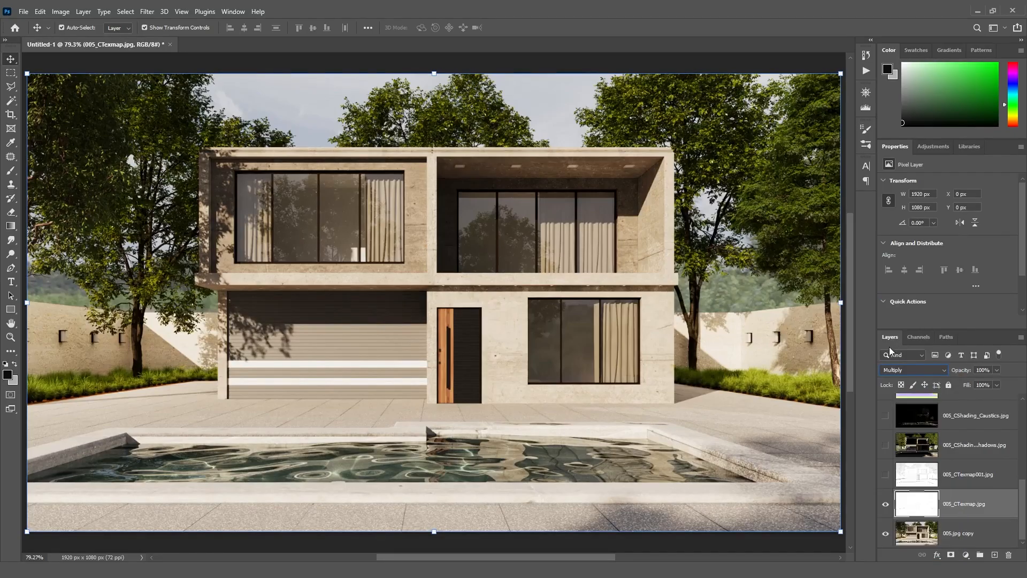
- Toggle the CTexmap layer's visibility repeatedly to compare the image with and without it
{"action": "left_click", "coordinate": [886, 505]}
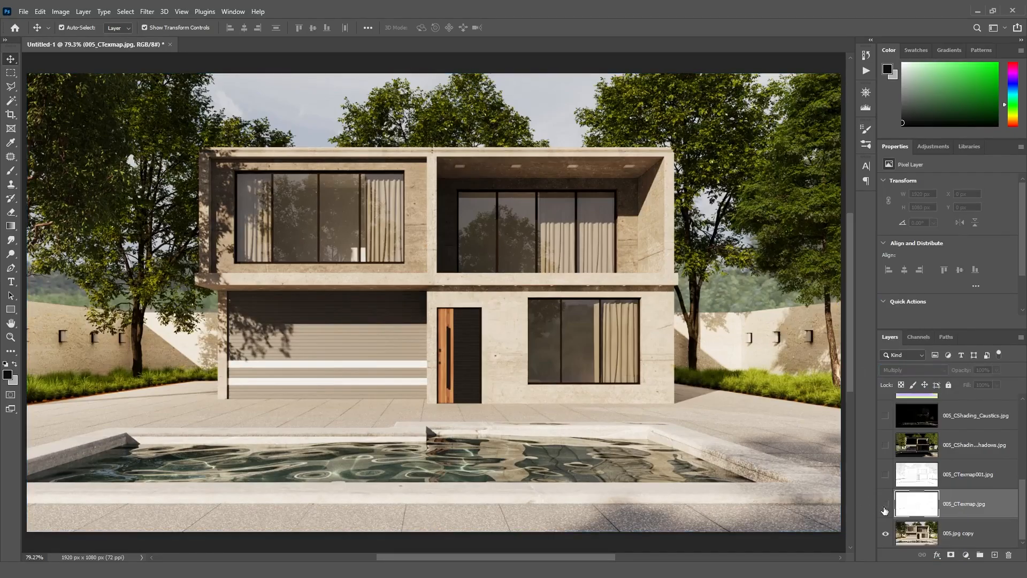
{"action": "left_click", "coordinate": [885, 505]}
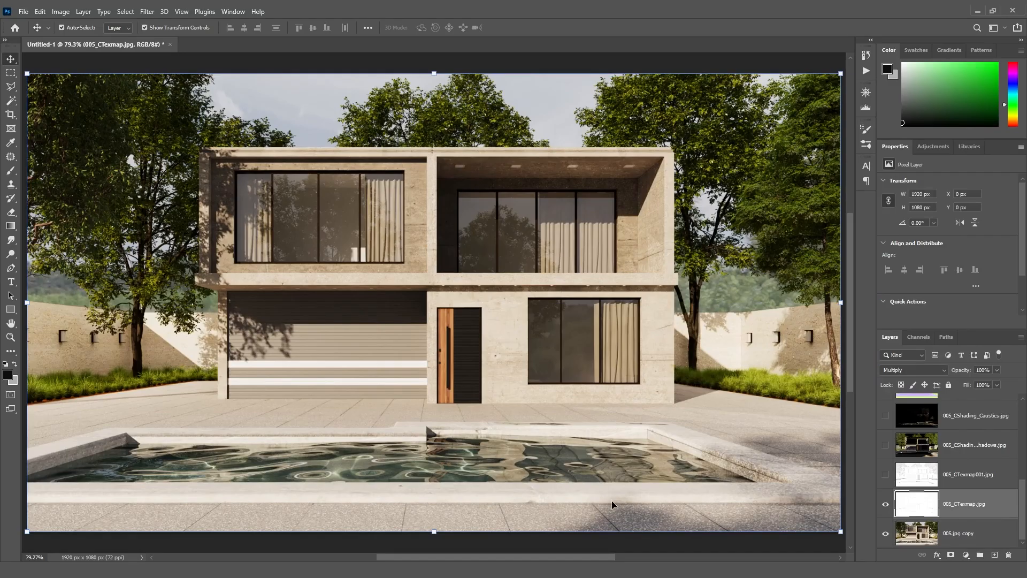
{"action": "left_click", "coordinate": [886, 505]}
{"action": "left_click", "coordinate": [886, 505]}
{"action": "left_click", "coordinate": [886, 505]}
{"action": "left_click", "coordinate": [886, 505]}
{"action": "left_click", "coordinate": [885, 505]}
{"action": "left_click", "coordinate": [885, 505]}
{"action": "left_click", "coordinate": [886, 505]}
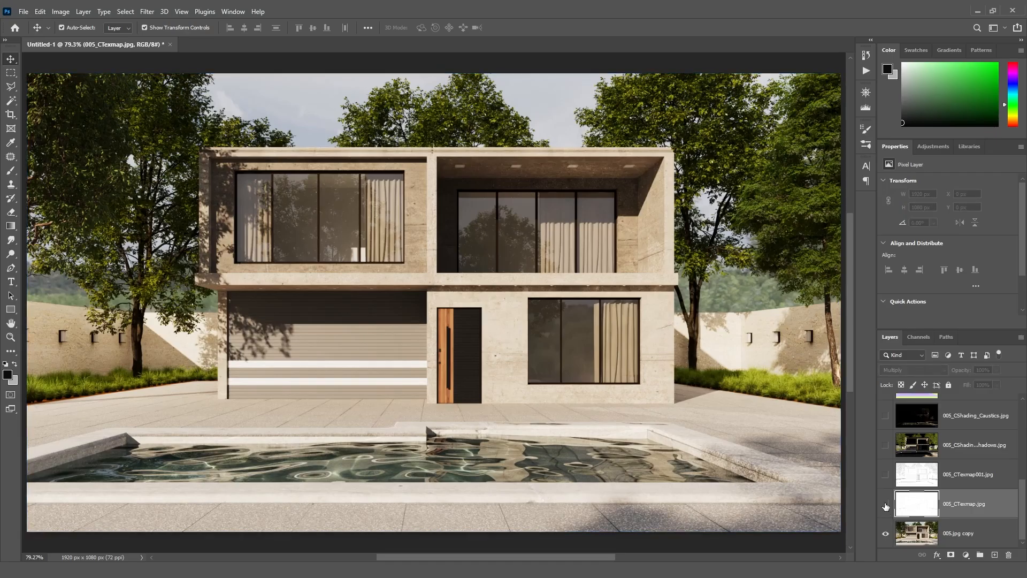
{"action": "left_click", "coordinate": [886, 504]}
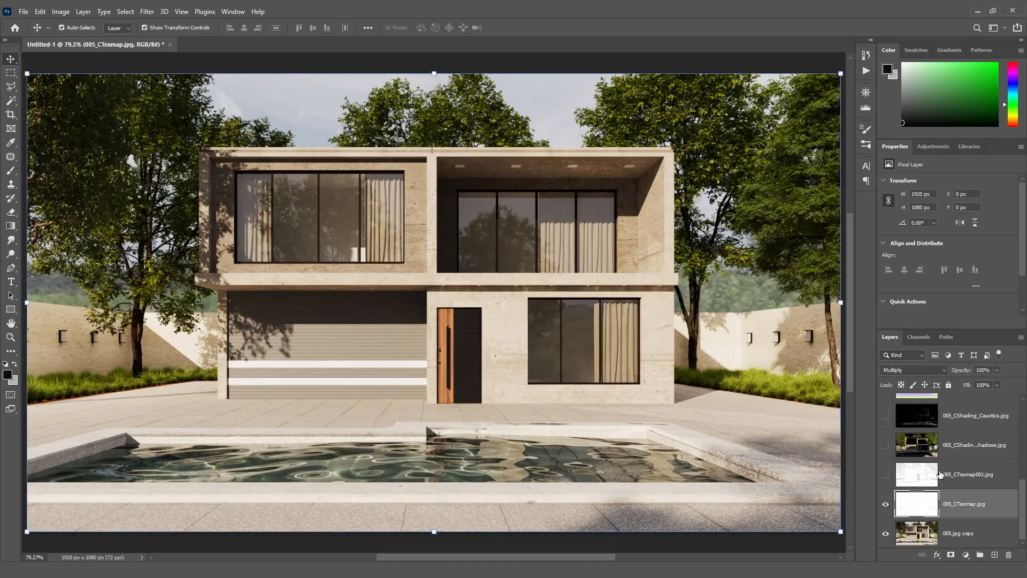
- Show the CTexmap001 layer, set its blend mode to Multiply, and toggle it to compare
{"action": "left_click", "coordinate": [916, 474]}
{"action": "left_click", "coordinate": [885, 475]}
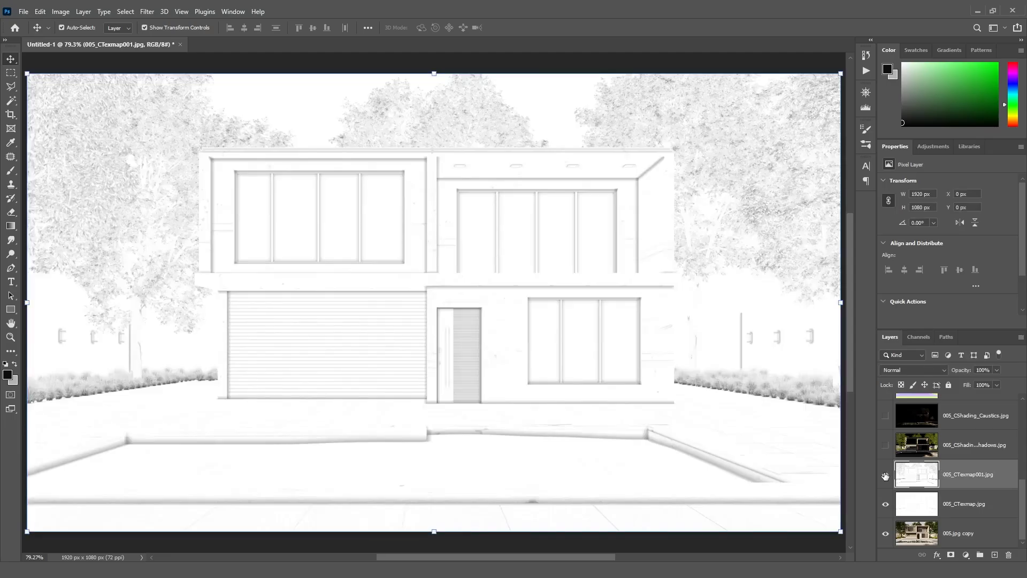
{"action": "left_click", "coordinate": [917, 370]}
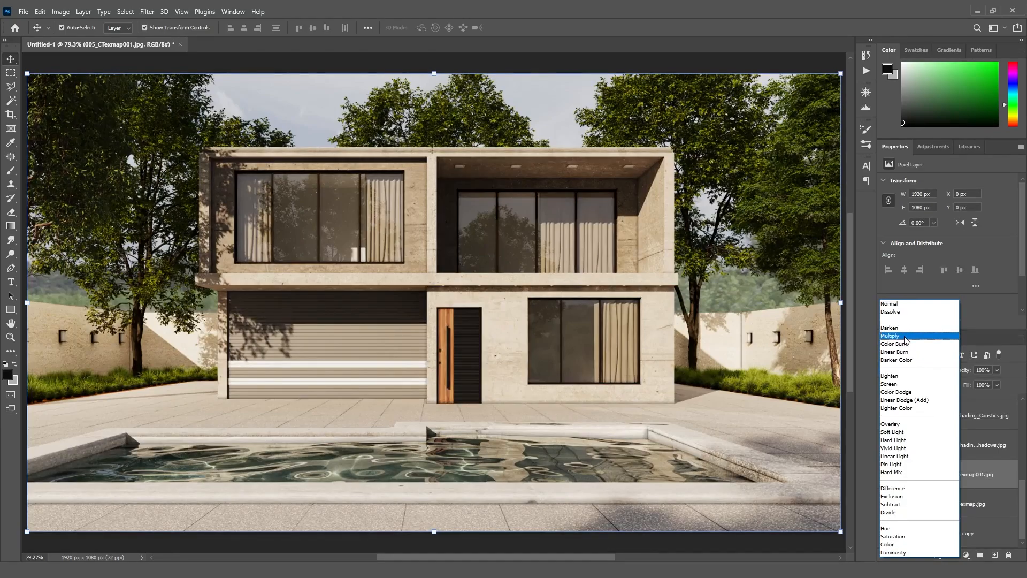
{"action": "left_click", "coordinate": [905, 336]}
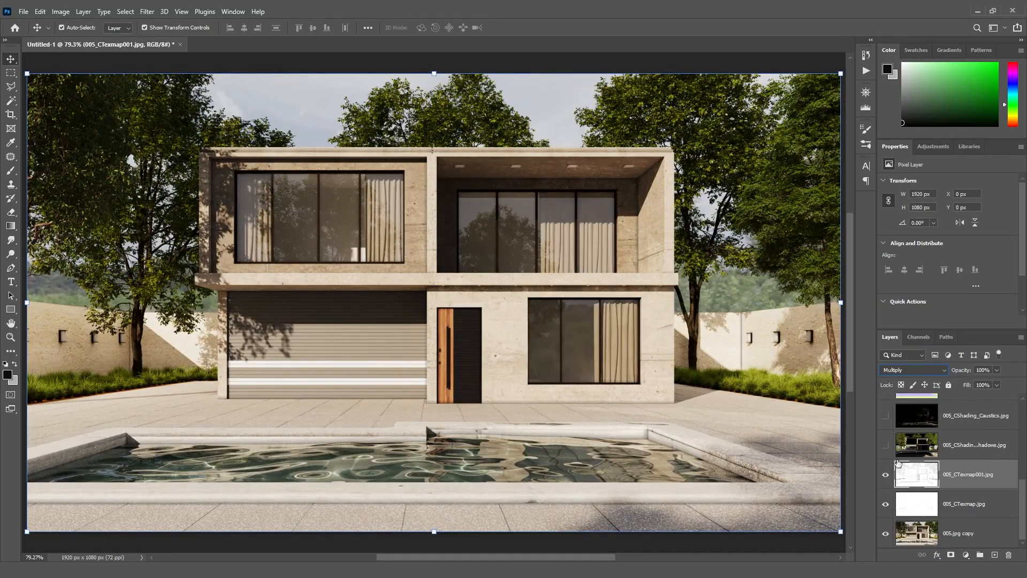
{"action": "left_click", "coordinate": [885, 476]}
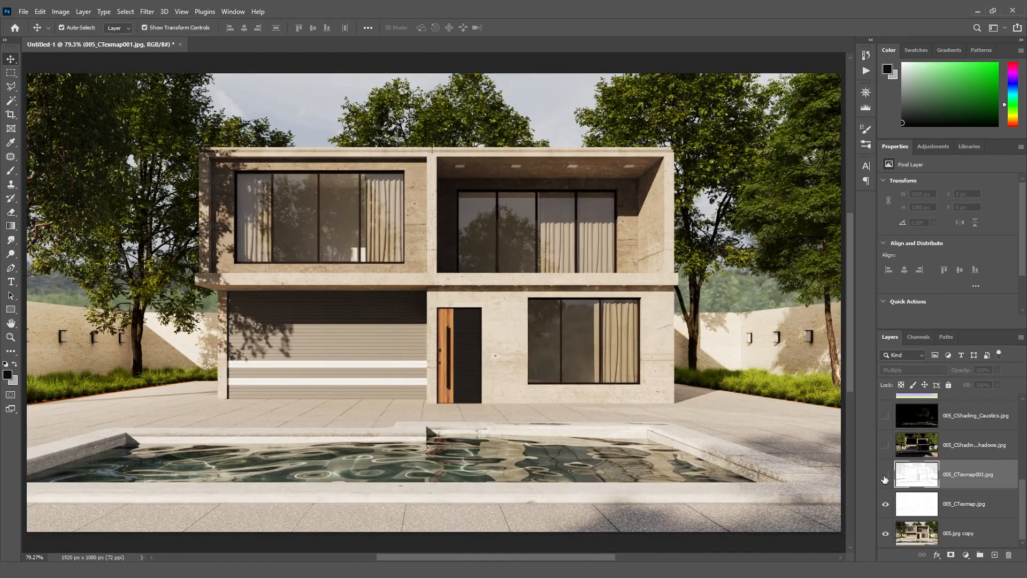
{"action": "left_click", "coordinate": [885, 476]}
{"action": "left_click", "coordinate": [885, 476]}
{"action": "left_click", "coordinate": [885, 476]}
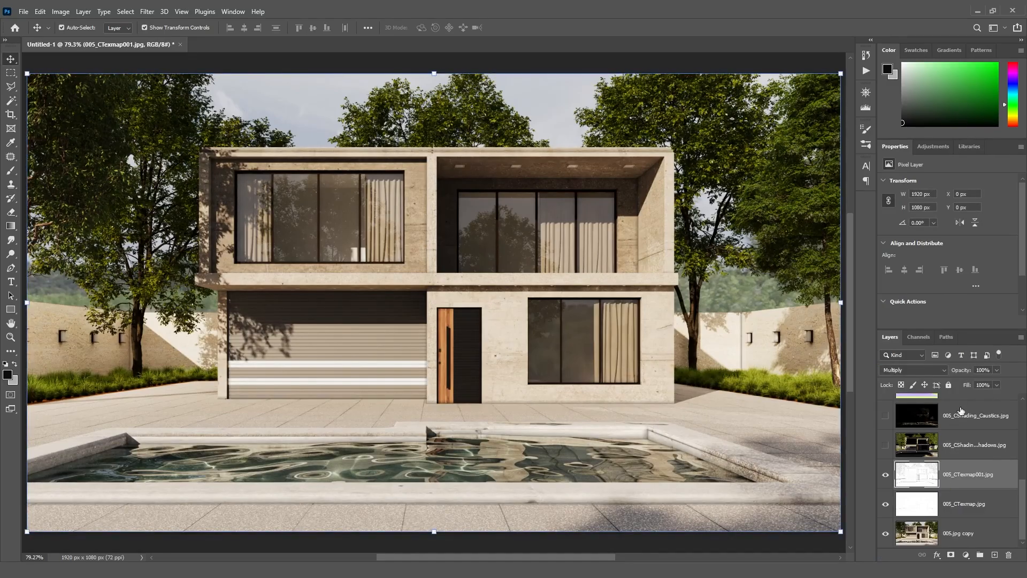
- Set the CTexmap001 layer's opacity to 70% and toggle its visibility to compare
{"action": "left_click", "coordinate": [982, 369]}
{"action": "type", "text": "70"}
{"action": "key", "text": "Return"}
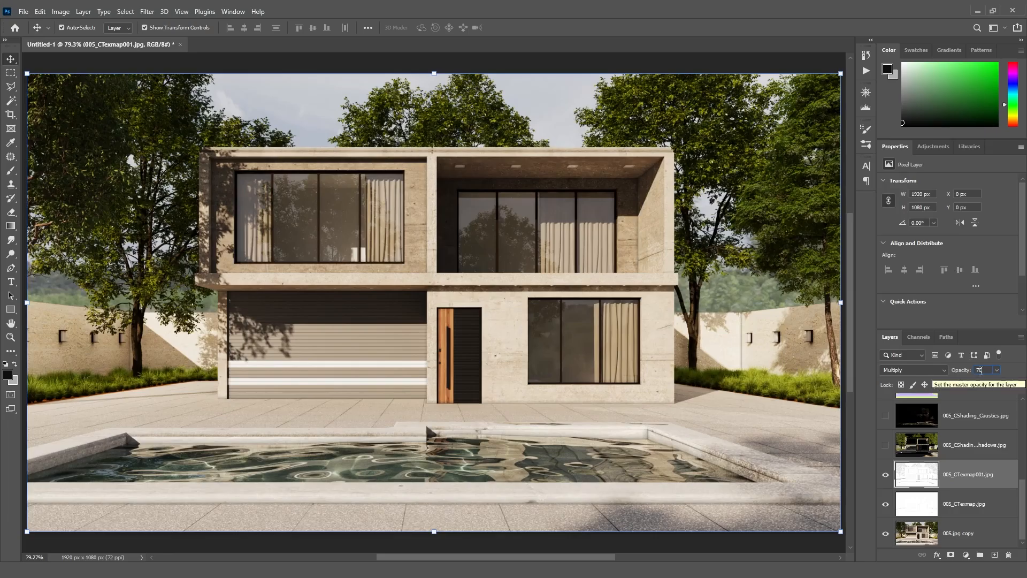
{"action": "left_click", "coordinate": [886, 478]}
{"action": "left_click", "coordinate": [885, 478]}
{"action": "left_click", "coordinate": [886, 476]}
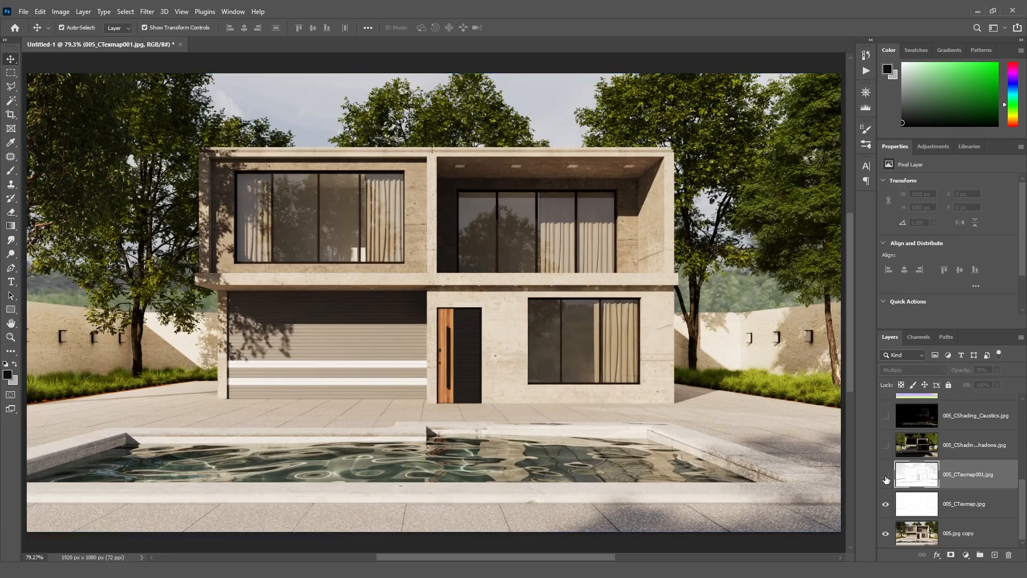
{"action": "left_click", "coordinate": [886, 476]}
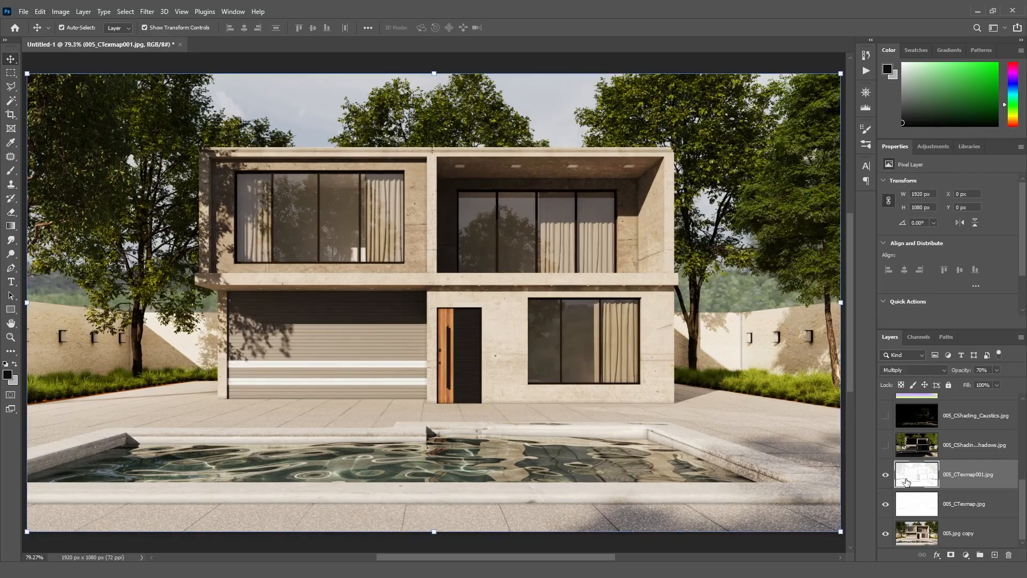
- Show the Shadows layer, set its blend mode to Lighten and its opacity to 10%
{"action": "left_click", "coordinate": [885, 446]}
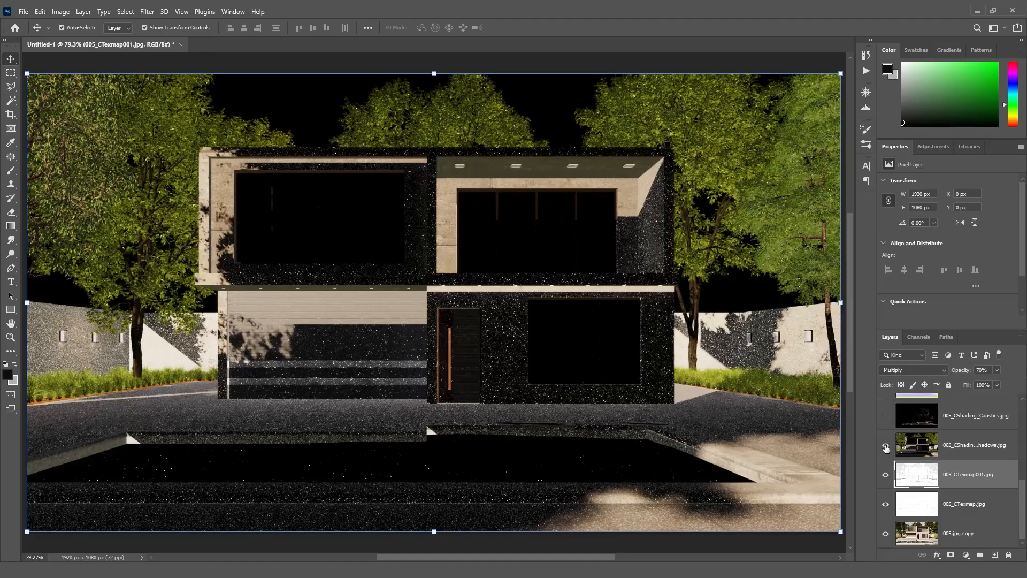
{"action": "left_click", "coordinate": [916, 370]}
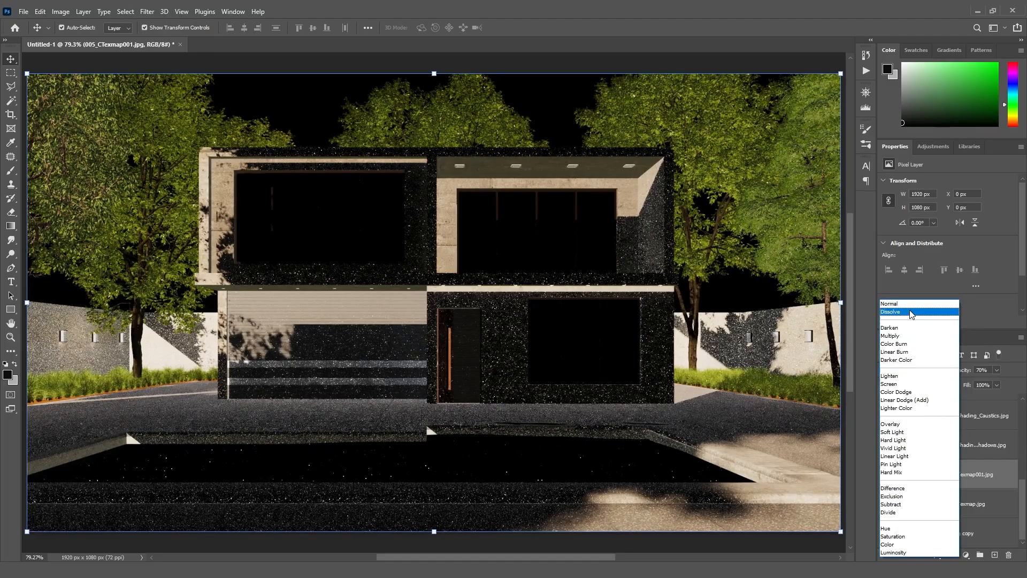
{"action": "left_click", "coordinate": [980, 446]}
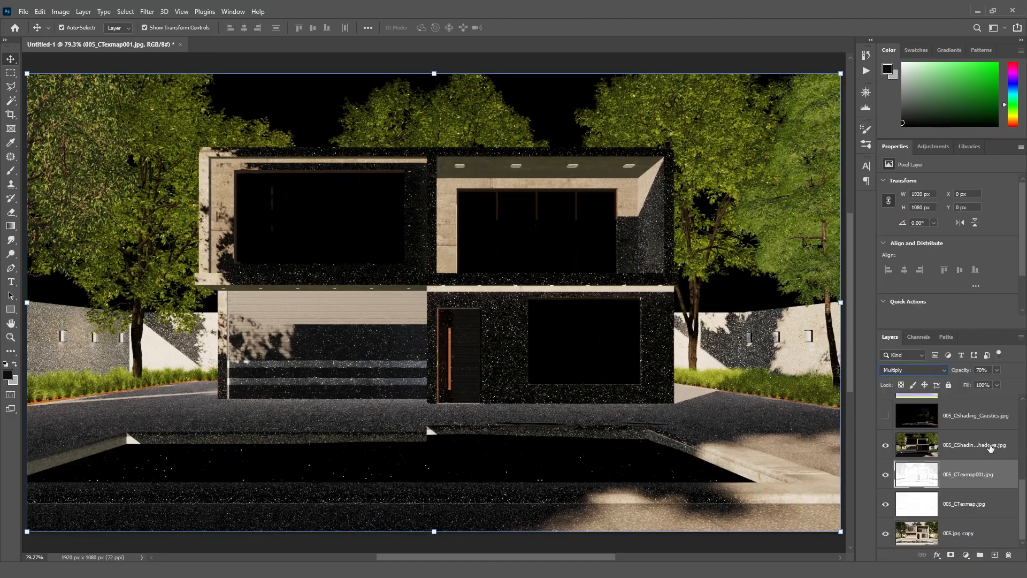
{"action": "left_click", "coordinate": [988, 445]}
{"action": "left_click", "coordinate": [910, 370]}
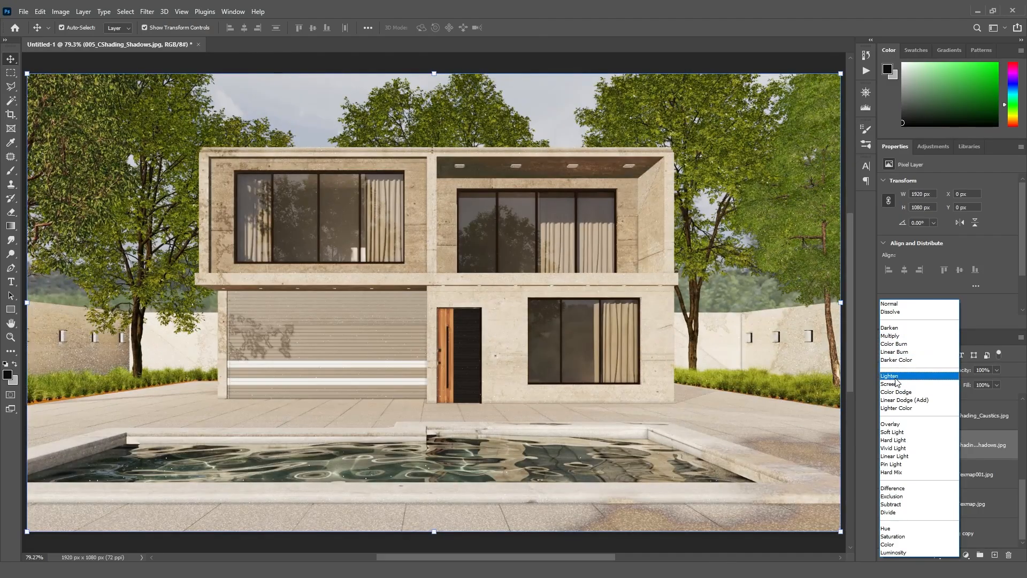
{"action": "left_click", "coordinate": [896, 377]}
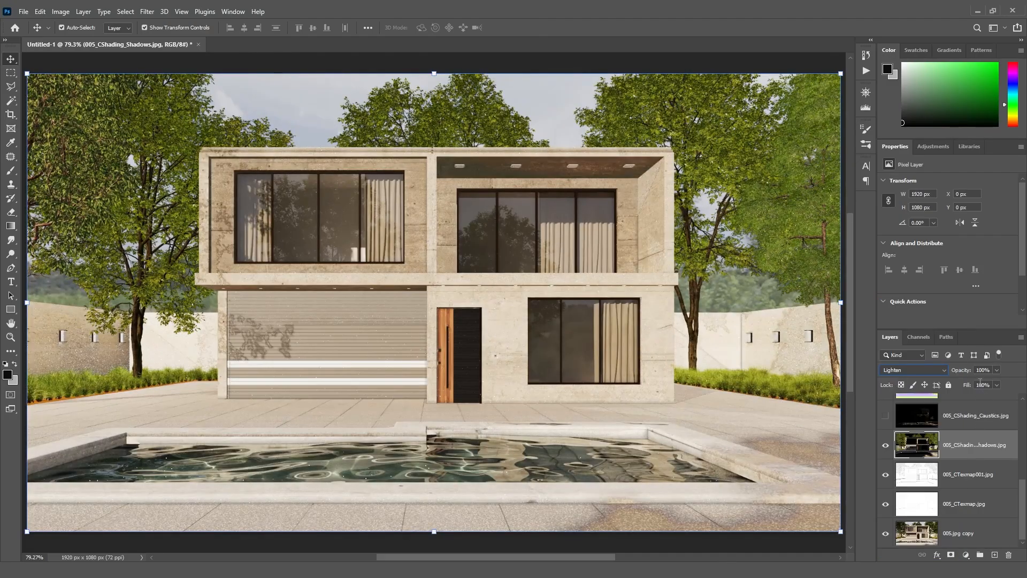
{"action": "type", "text": "10"}
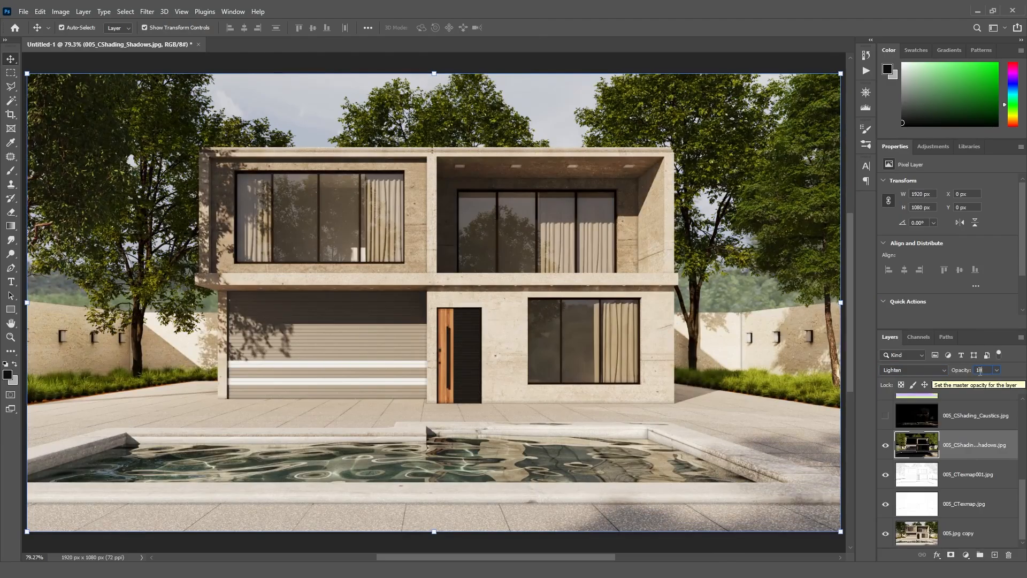
{"action": "key", "text": "Return"}
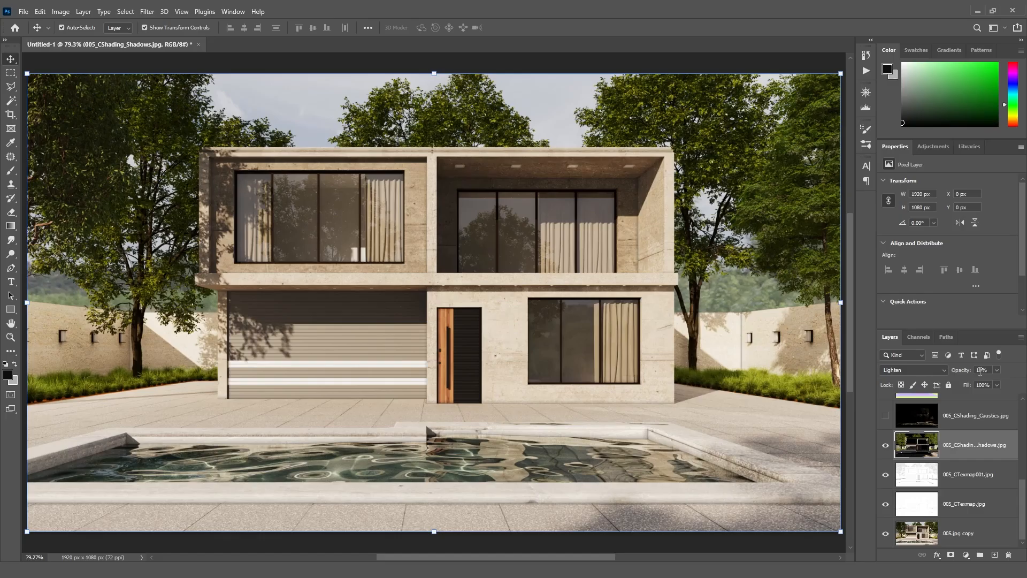
- Toggle the Shadows layer's visibility repeatedly to compare the result
{"action": "left_click", "coordinate": [885, 449]}
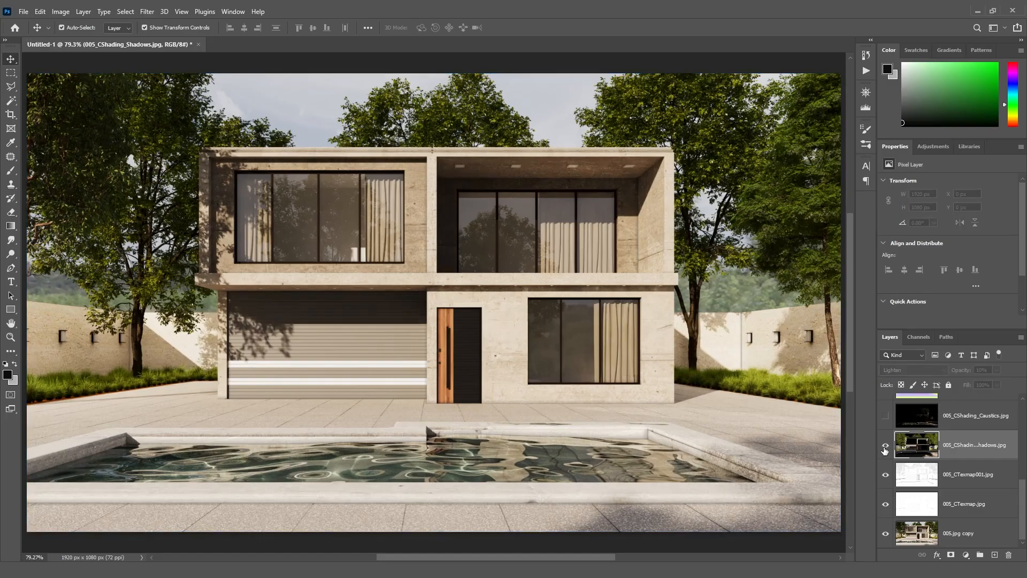
{"action": "left_click", "coordinate": [885, 448]}
{"action": "left_click", "coordinate": [885, 448]}
{"action": "left_click", "coordinate": [885, 449]}
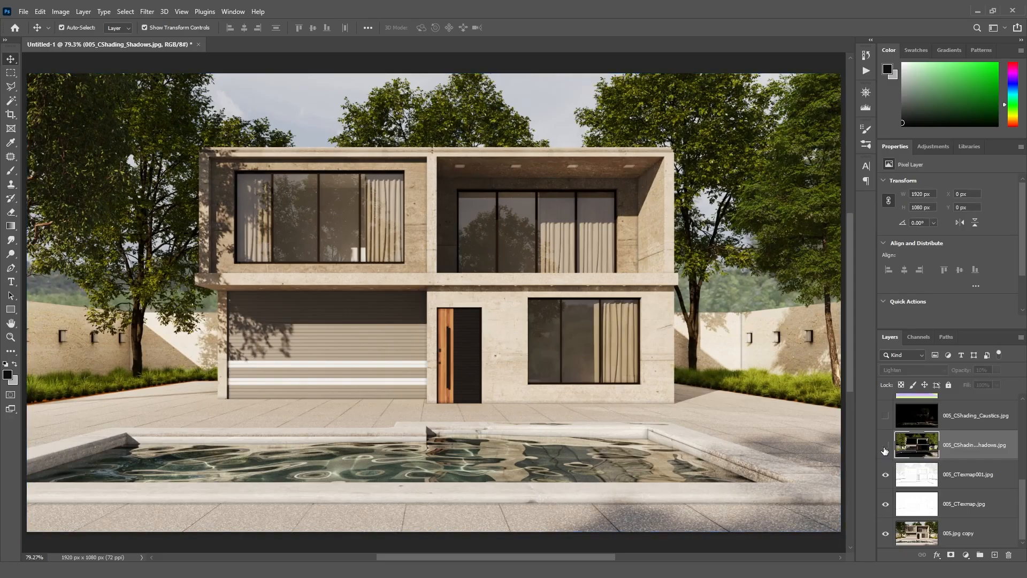
{"action": "left_click", "coordinate": [886, 448]}
{"action": "left_click", "coordinate": [885, 449]}
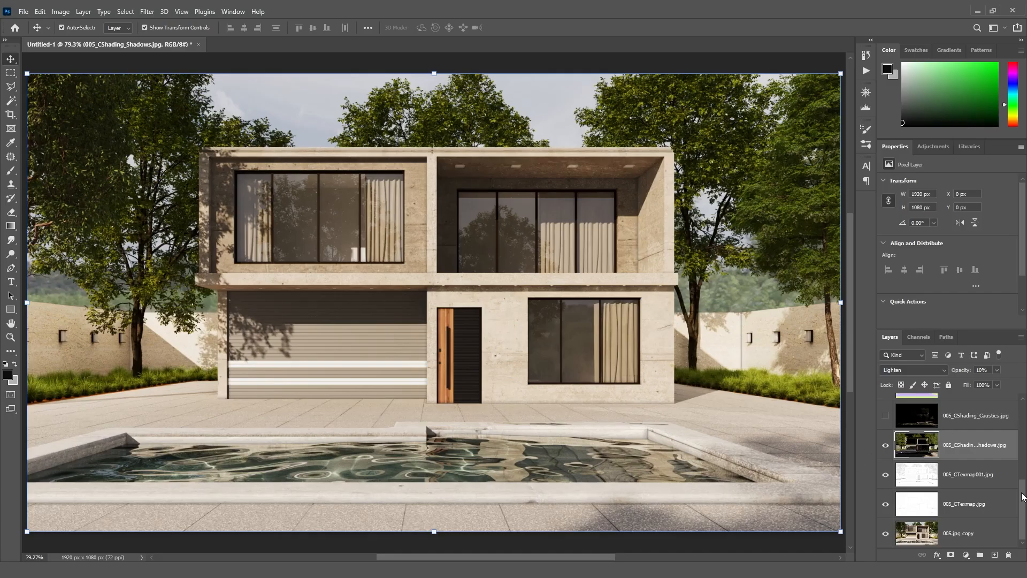
- Show the Caustics and Masking ID layers
{"action": "scroll", "coordinate": [1023, 497], "scroll_direction": "up", "scroll_amount": 2}
{"action": "left_click", "coordinate": [885, 463]}
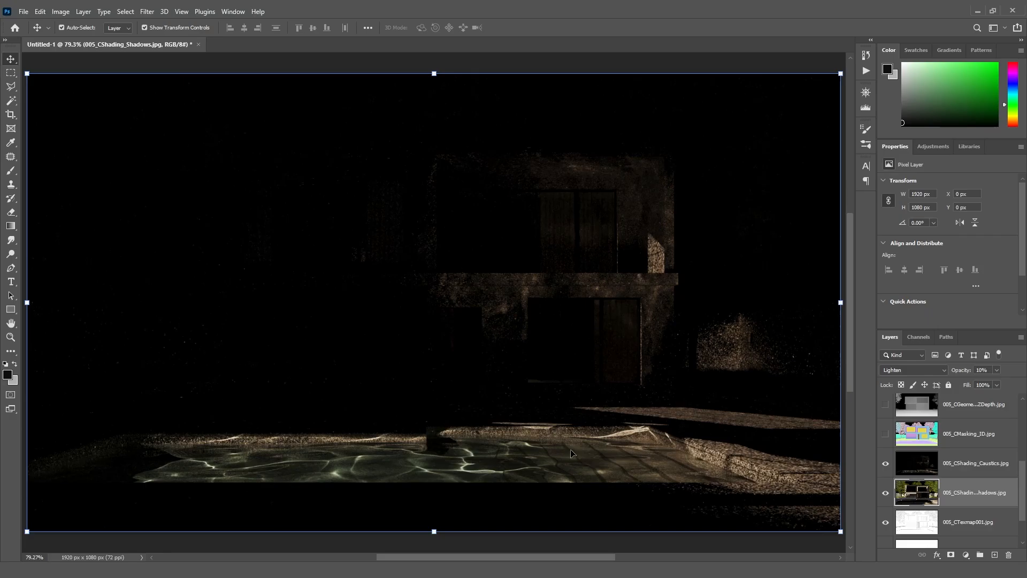
{"action": "left_click", "coordinate": [885, 434]}
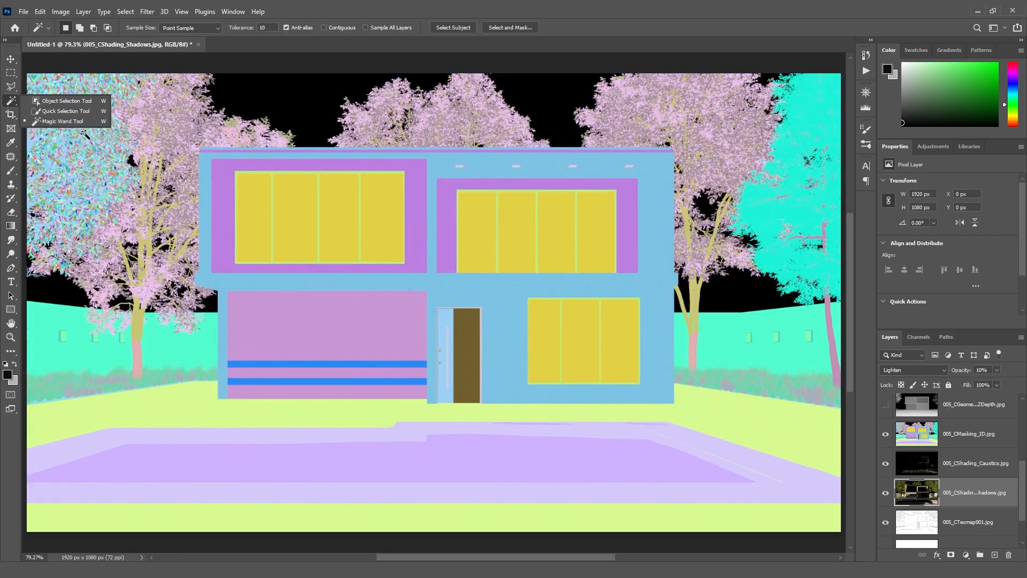
- Select the pool water area on the Masking ID layer with the Magic Wand tool
{"action": "left_click", "coordinate": [74, 122]}
{"action": "left_click", "coordinate": [501, 459]}
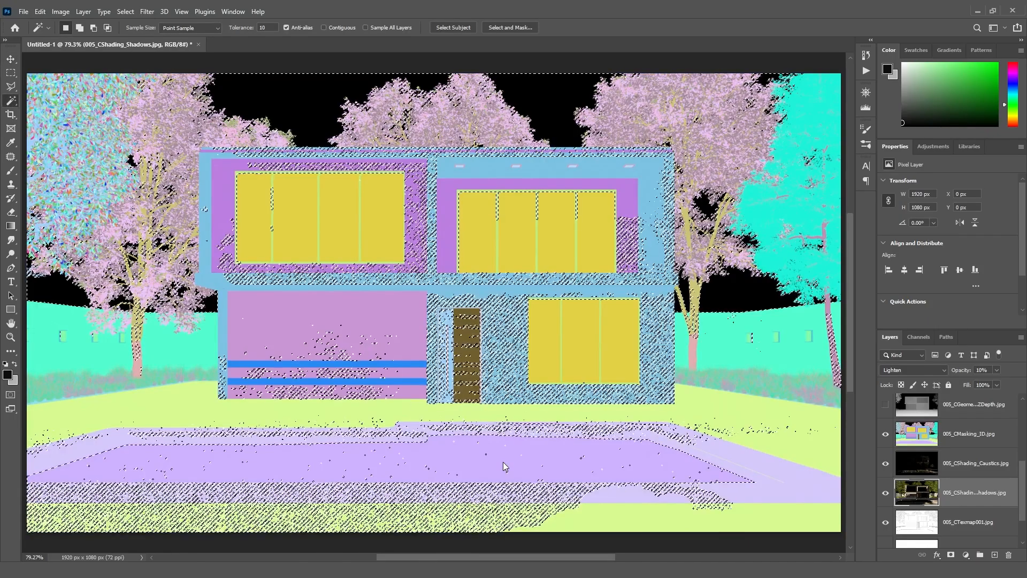
{"action": "left_click", "coordinate": [939, 444]}
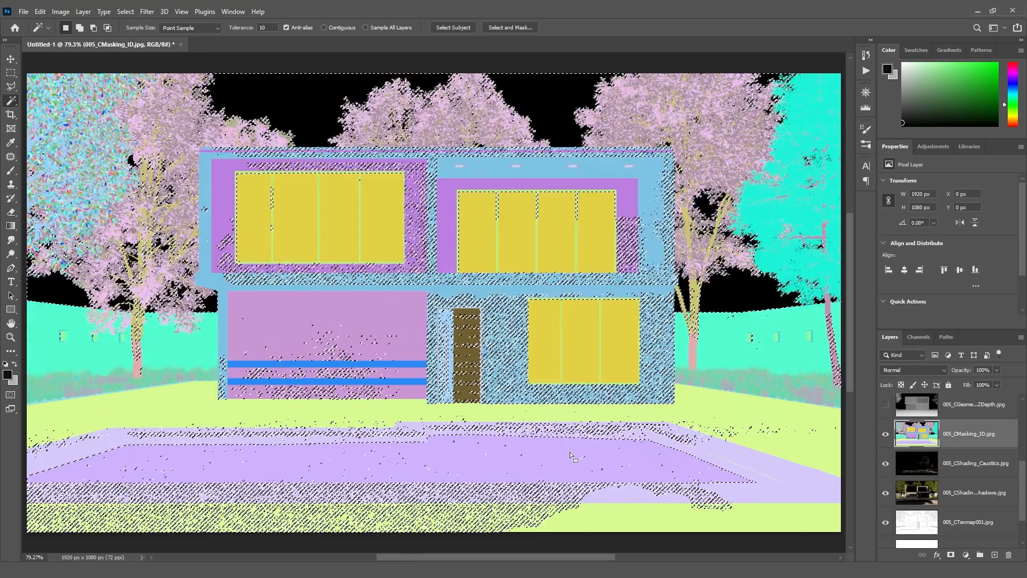
{"action": "key", "text": "ctrl+d"}
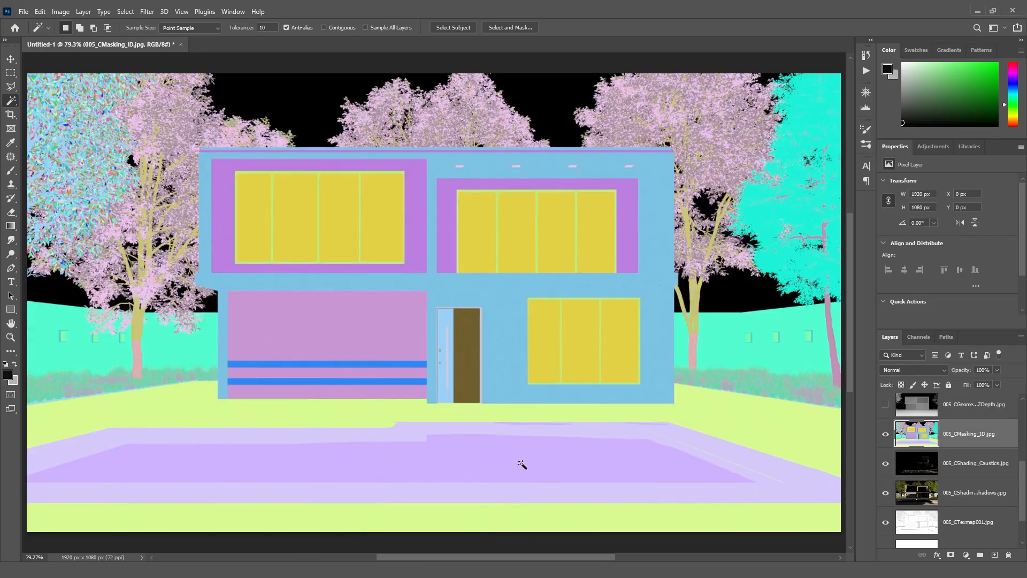
{"action": "left_click", "coordinate": [522, 464]}
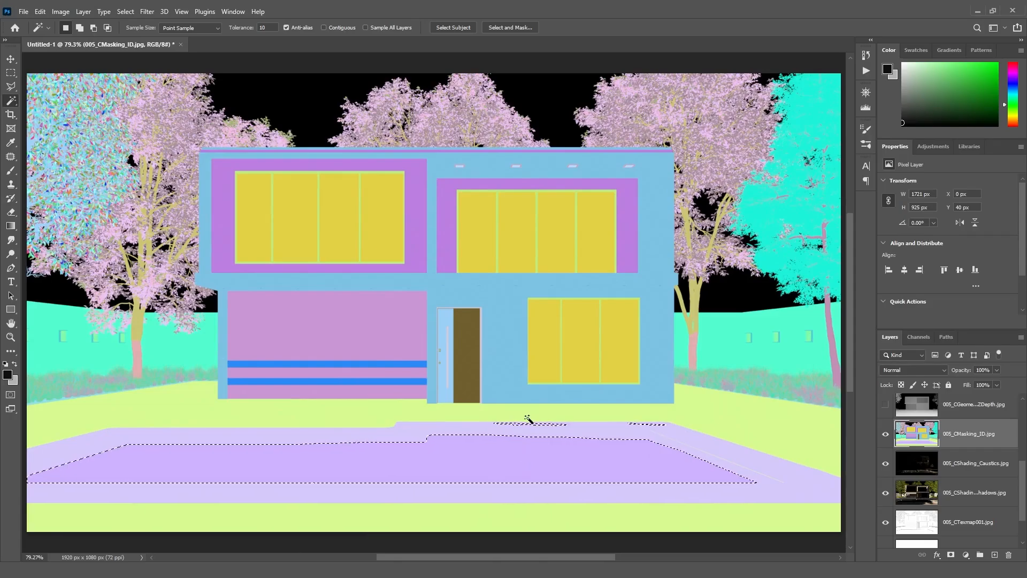
- Hide the Masking ID layer and add a layer mask from the pool selection to the Caustics layer
{"action": "left_click", "coordinate": [887, 435]}
{"action": "left_click", "coordinate": [963, 463]}
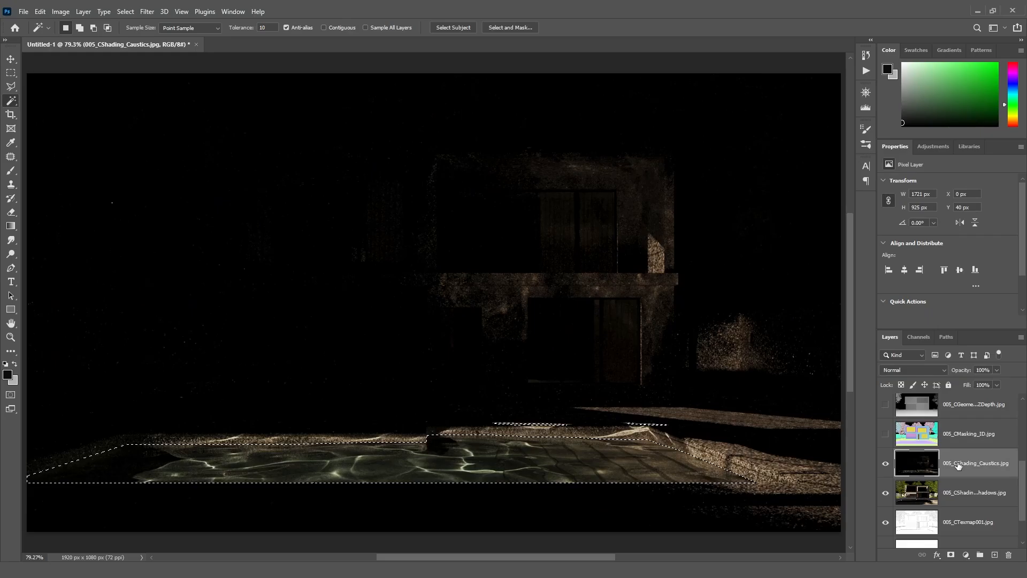
{"action": "left_click", "coordinate": [952, 554]}
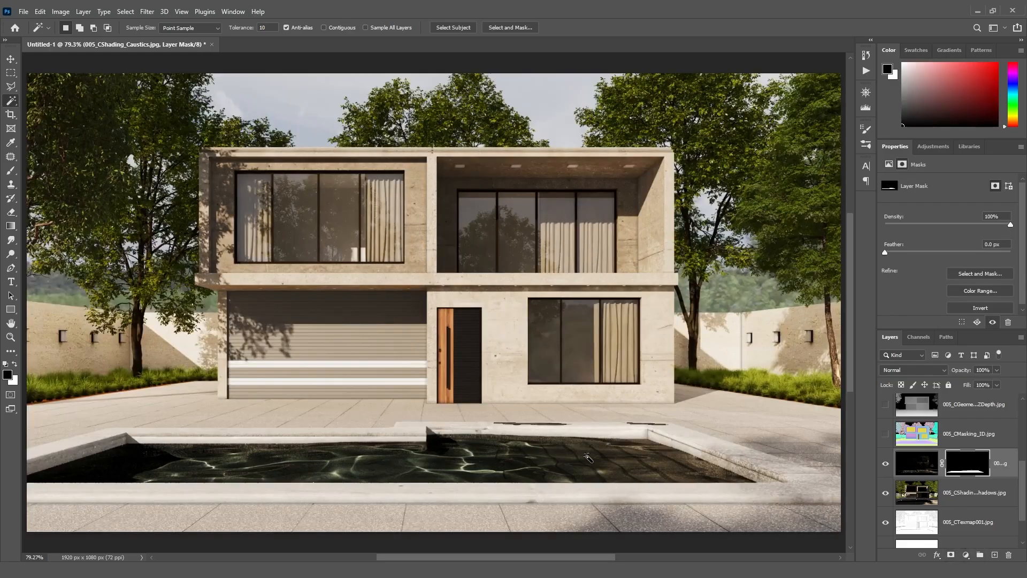
- Set the Caustics layer's blend mode to Screen and its opacity to 80%
{"action": "left_click", "coordinate": [916, 470]}
{"action": "left_click", "coordinate": [930, 370]}
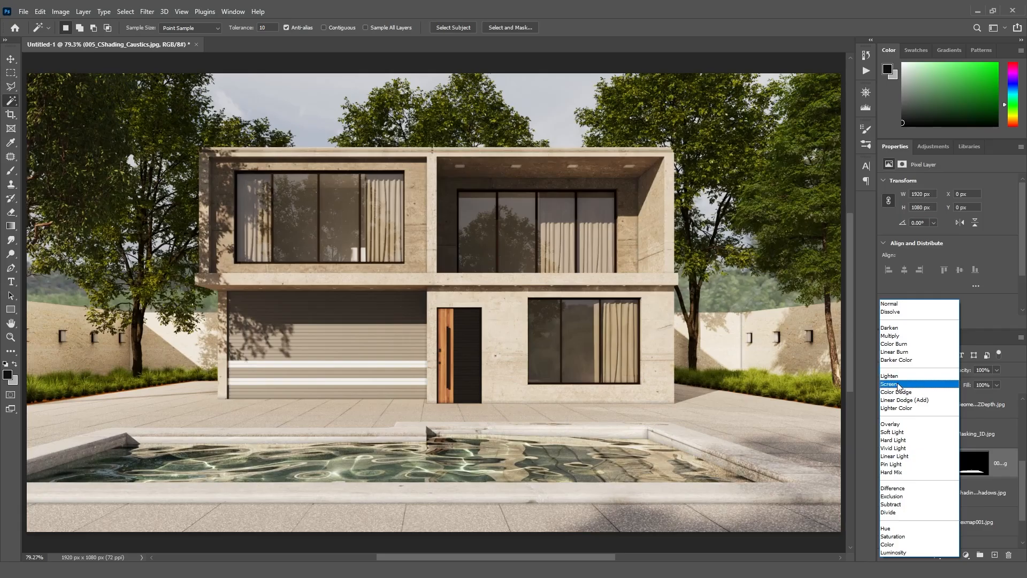
{"action": "left_click", "coordinate": [899, 385]}
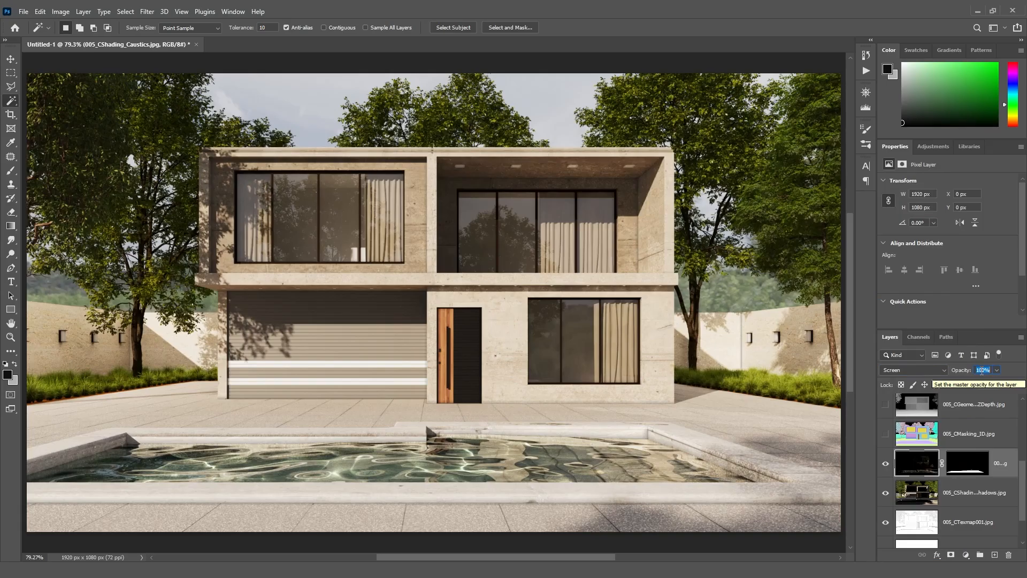
{"action": "type", "text": "80"}
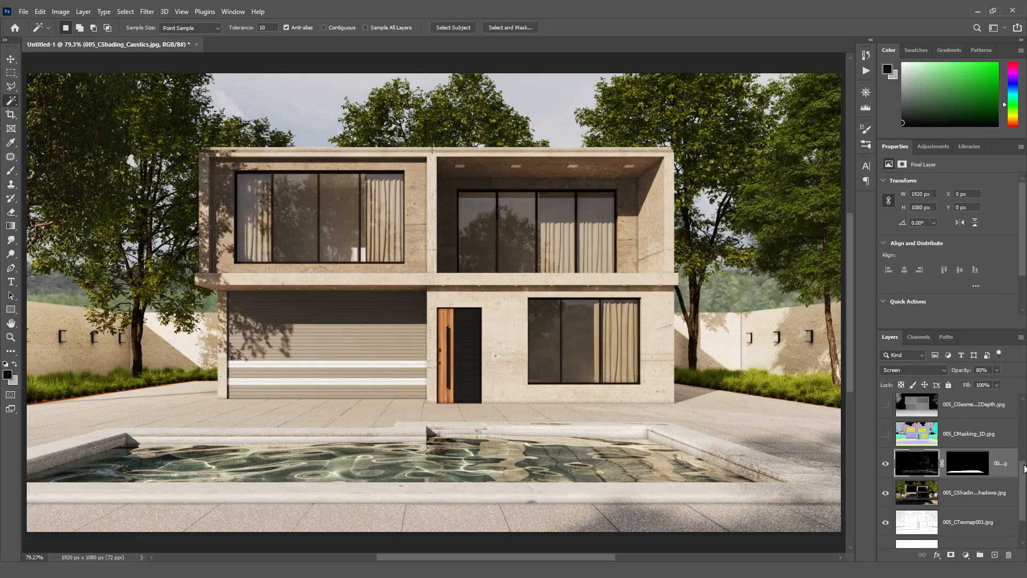
- Show the ZDepth layer, set its blend mode to Soft Light and its opacity to 10%
{"action": "scroll", "coordinate": [1023, 461], "scroll_direction": "up", "scroll_amount": 1}
{"action": "scroll", "coordinate": [1023, 461], "scroll_direction": "up", "scroll_amount": 1}
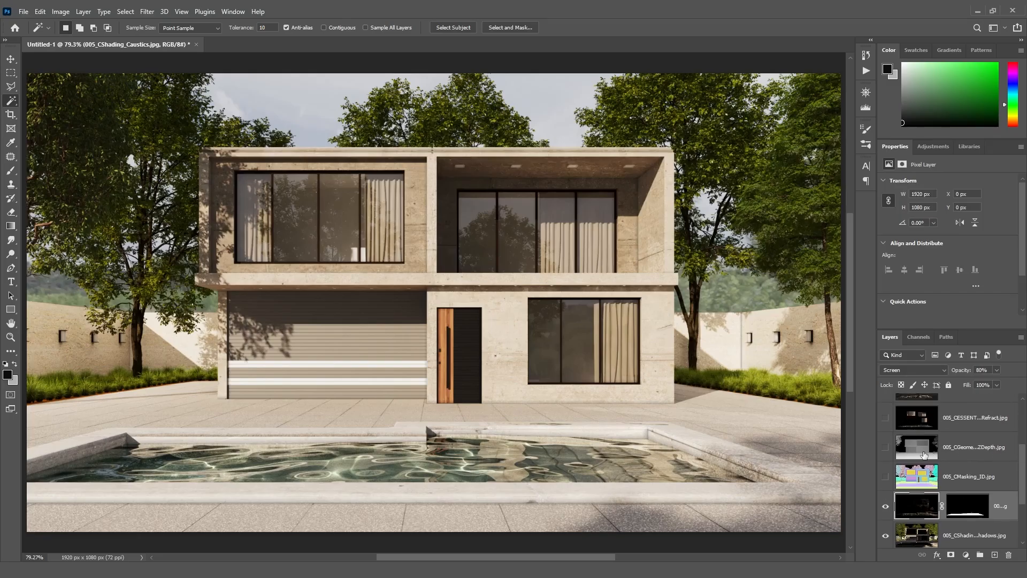
{"action": "left_click", "coordinate": [885, 447]}
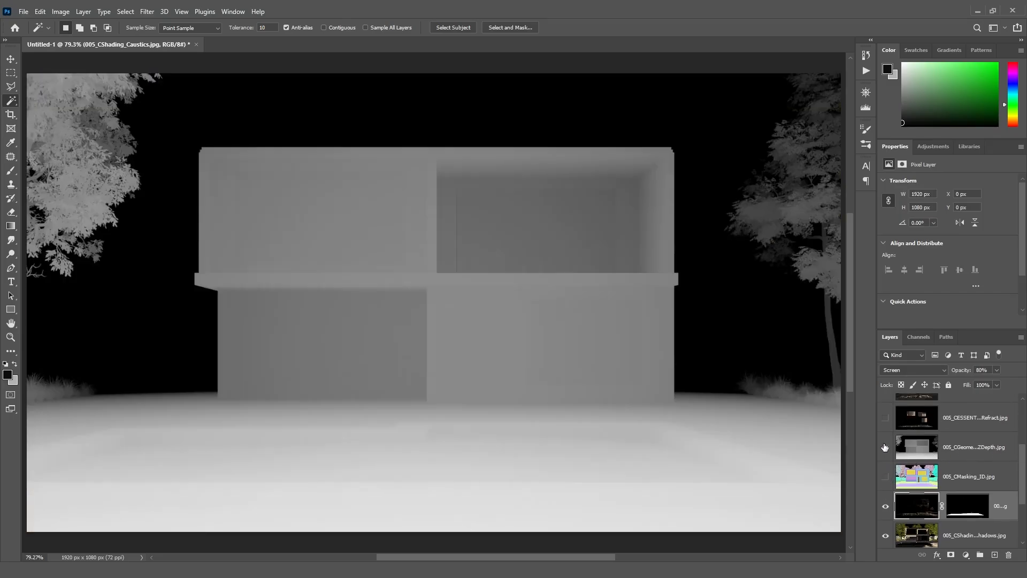
{"action": "left_click", "coordinate": [947, 449]}
{"action": "left_click", "coordinate": [938, 371]}
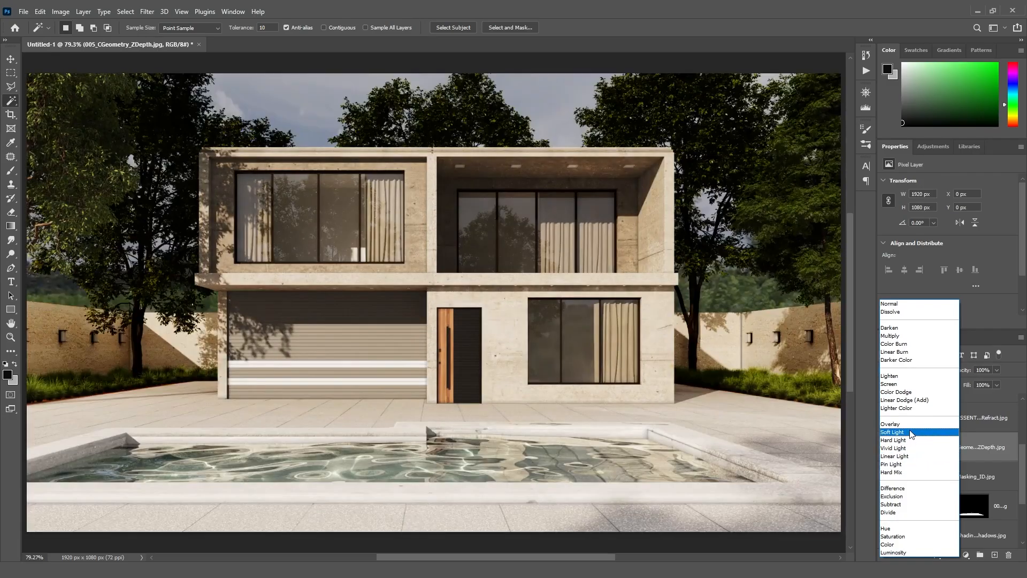
{"action": "left_click", "coordinate": [911, 433]}
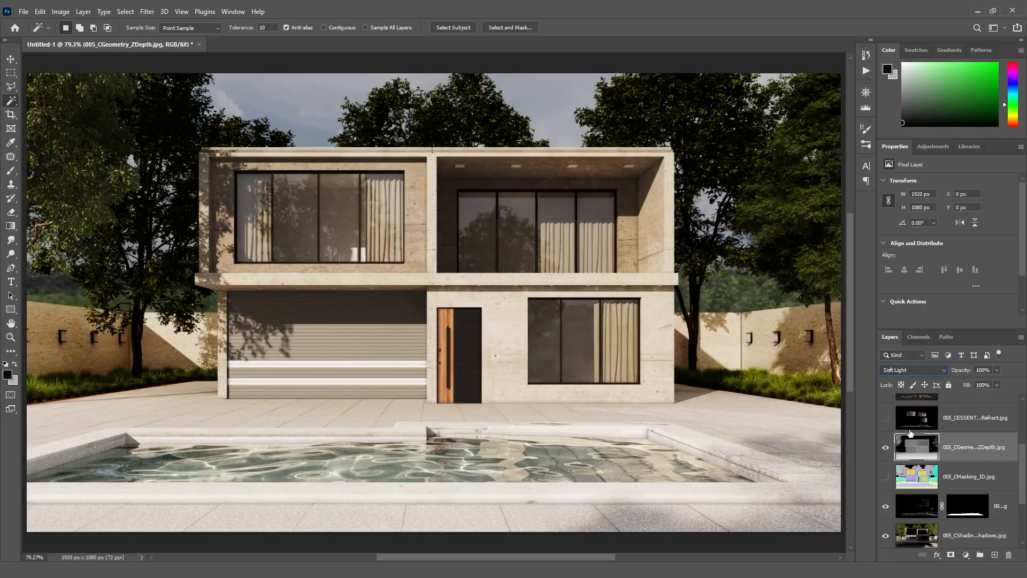
{"action": "left_click", "coordinate": [986, 370]}
{"action": "type", "text": "10"}
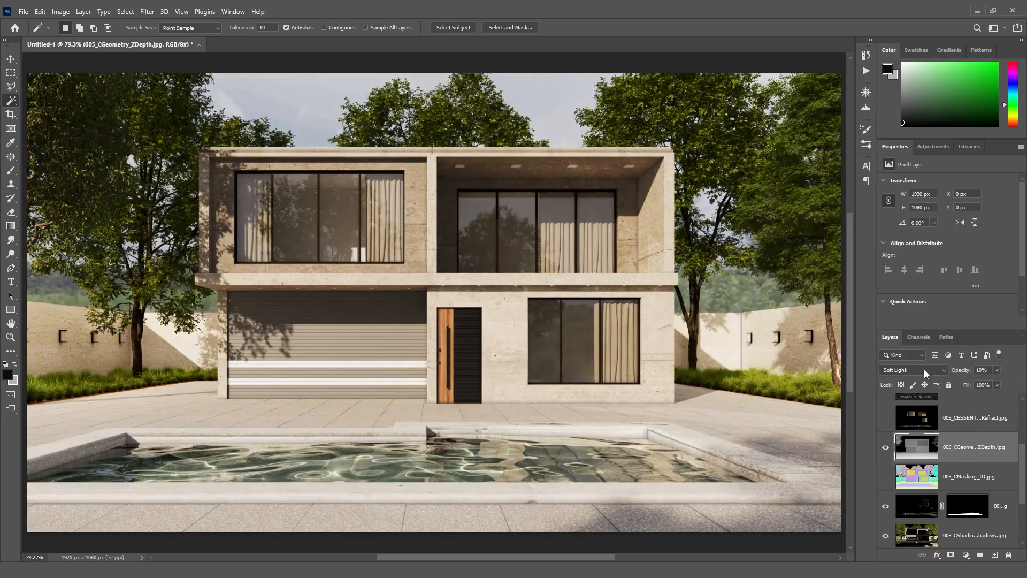
- Toggle the ZDepth layer's visibility repeatedly to compare the result
{"action": "left_click", "coordinate": [885, 452]}
{"action": "left_click", "coordinate": [885, 453]}
{"action": "left_click", "coordinate": [885, 452]}
{"action": "left_click", "coordinate": [885, 453]}
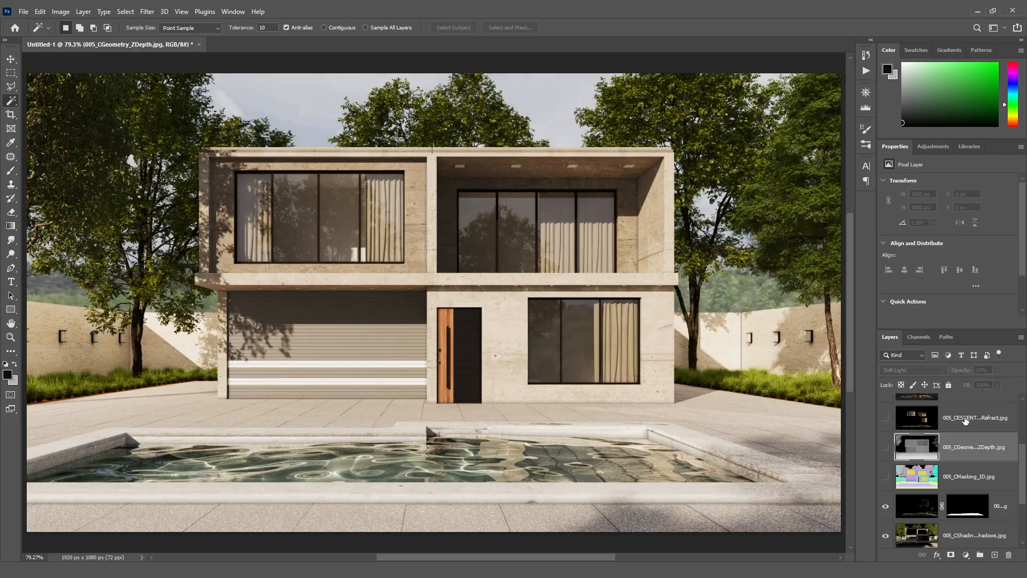
- Show the Refract layer and set its blend mode to Screen
{"action": "scroll", "coordinate": [1023, 459], "scroll_direction": "up", "scroll_amount": 1}
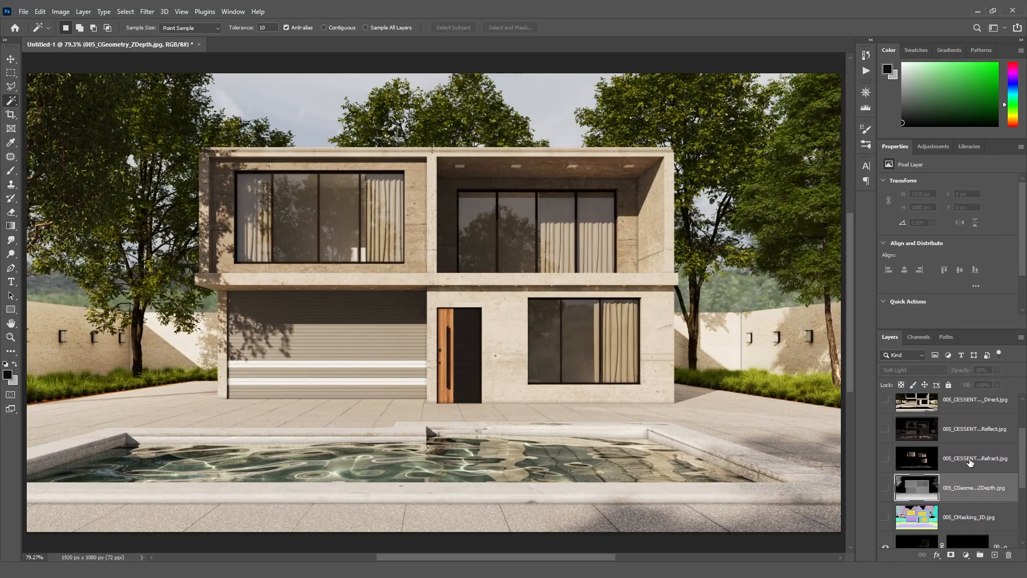
{"action": "key", "text": "v"}
{"action": "left_click", "coordinate": [886, 460]}
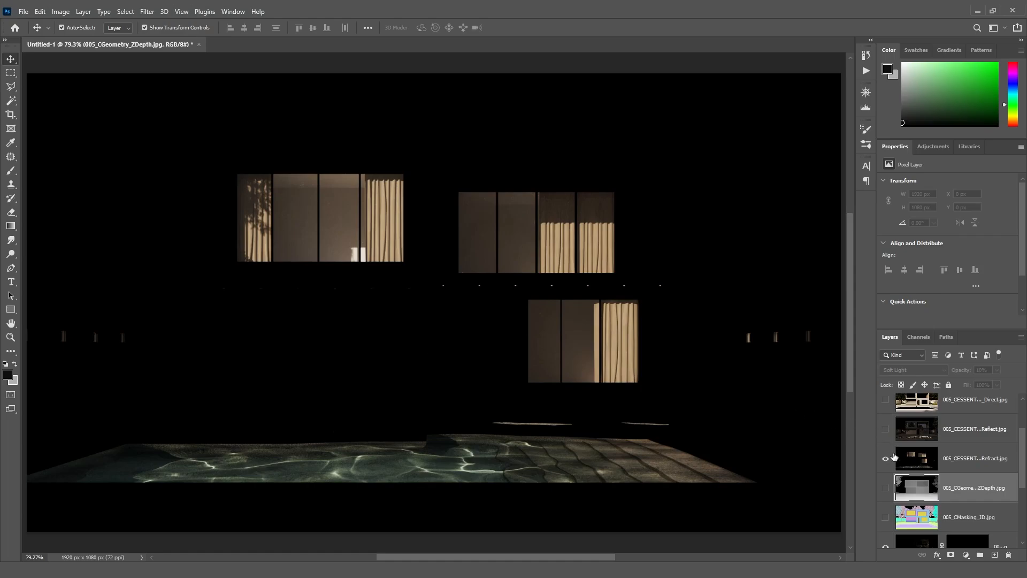
{"action": "left_click", "coordinate": [946, 464]}
{"action": "left_click", "coordinate": [925, 370]}
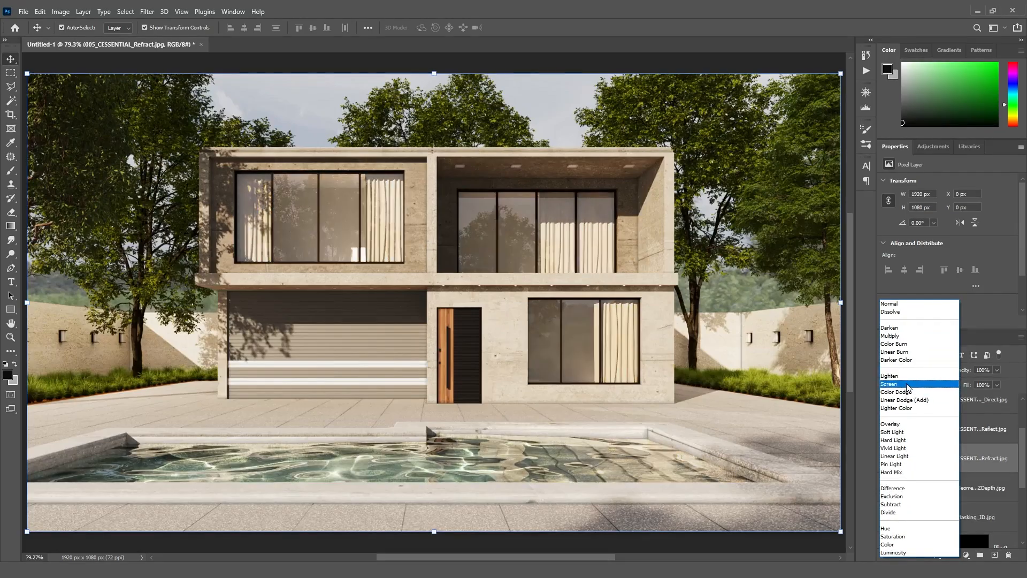
{"action": "left_click", "coordinate": [908, 384]}
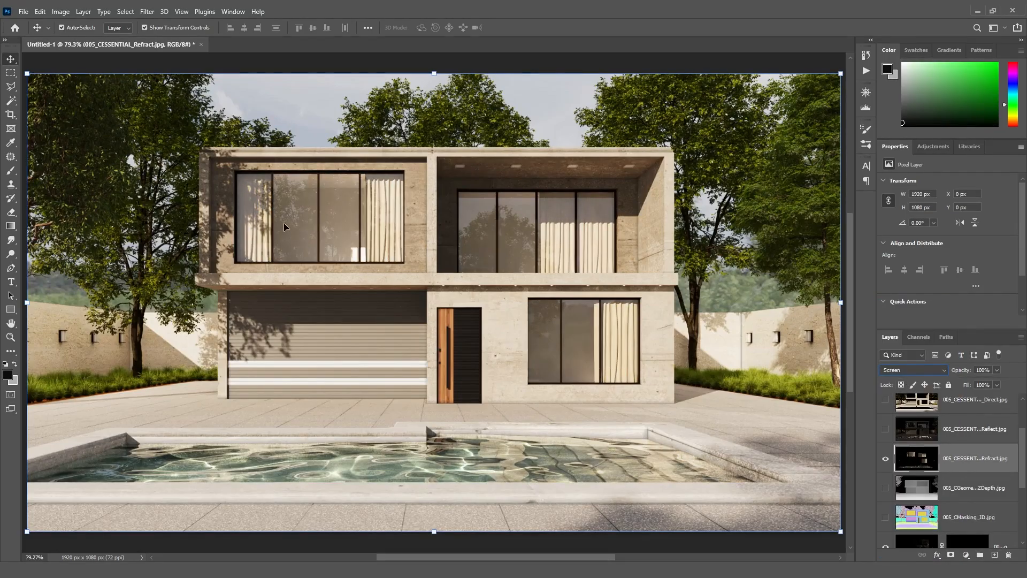
- Trace a polygonal lasso selection around the house's ground floor and side walls, and add it as a mask on the Refract layer
{"action": "left_click", "coordinate": [11, 87]}
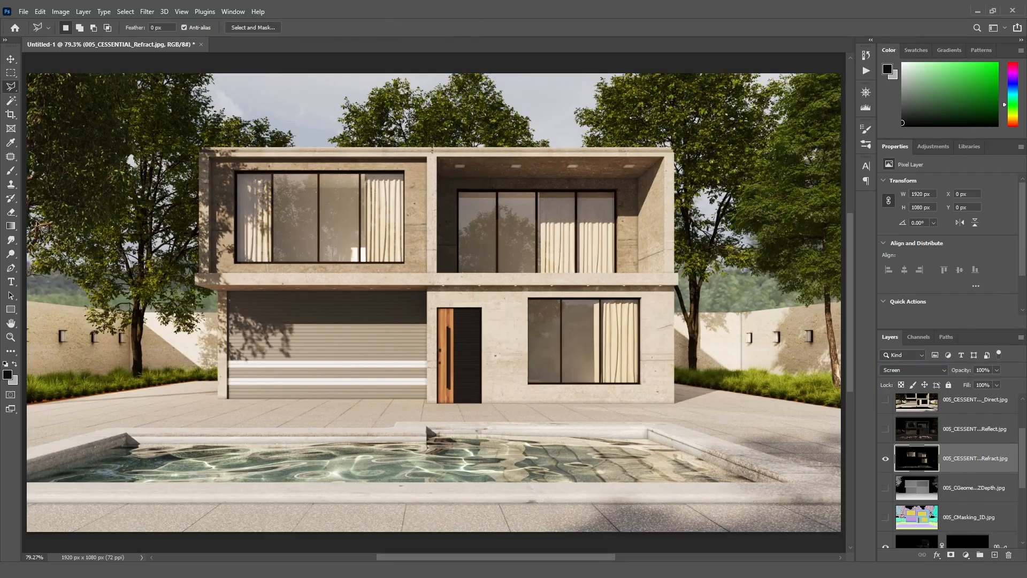
{"action": "left_click", "coordinate": [25, 250]}
{"action": "left_click", "coordinate": [184, 261]}
{"action": "left_click", "coordinate": [216, 396]}
{"action": "left_click", "coordinate": [517, 409]}
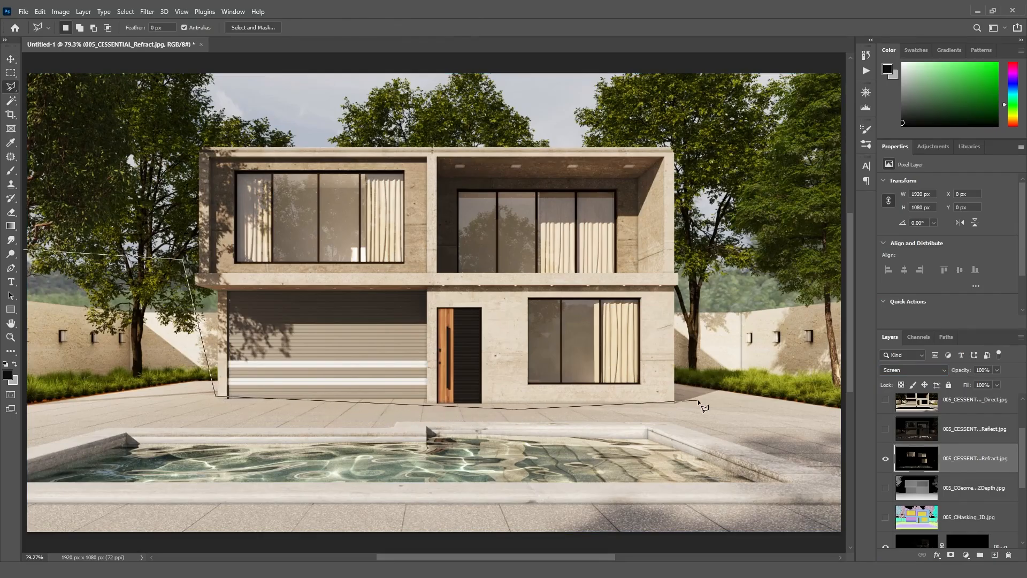
{"action": "left_click", "coordinate": [697, 399]}
{"action": "left_click", "coordinate": [729, 288]}
{"action": "left_click", "coordinate": [819, 292]}
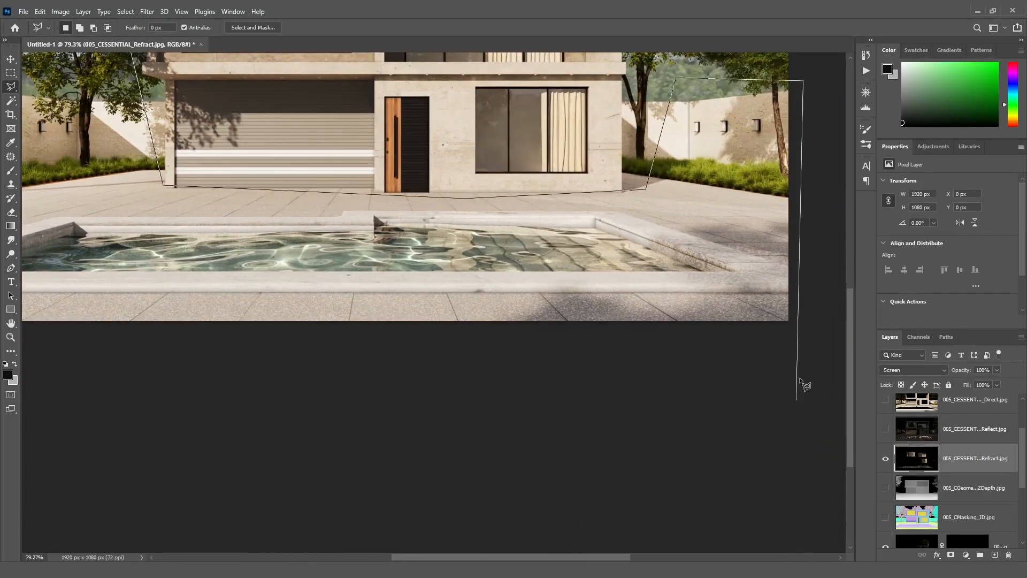
{"action": "left_click", "coordinate": [807, 356]}
{"action": "left_click", "coordinate": [142, 336]}
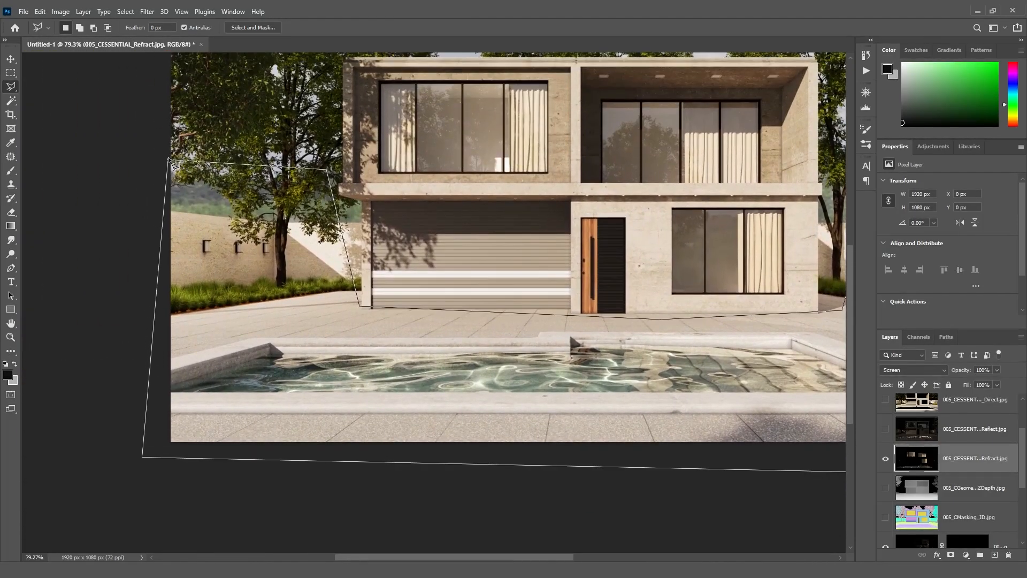
{"action": "left_click", "coordinate": [172, 169]}
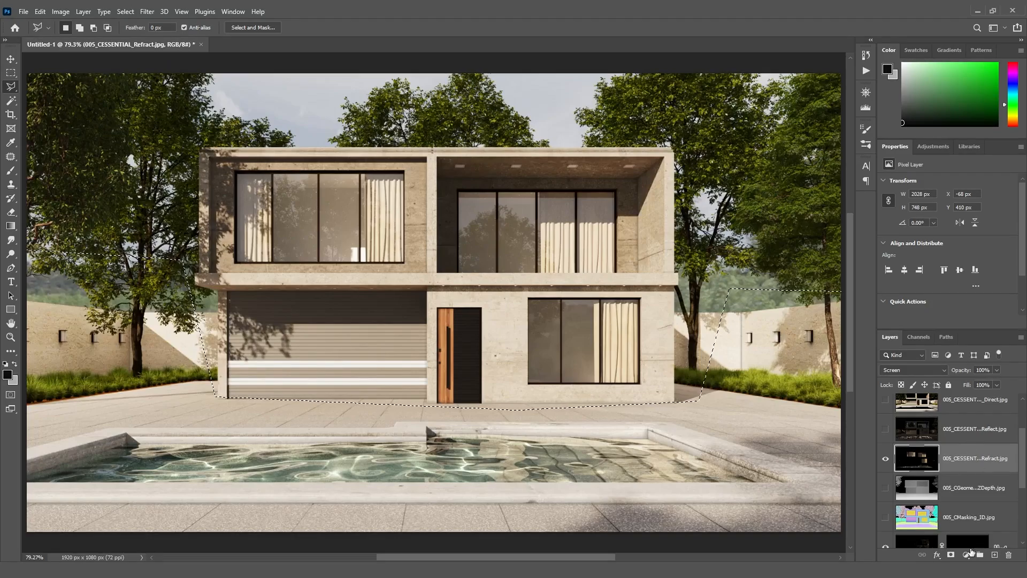
{"action": "left_click", "coordinate": [951, 555]}
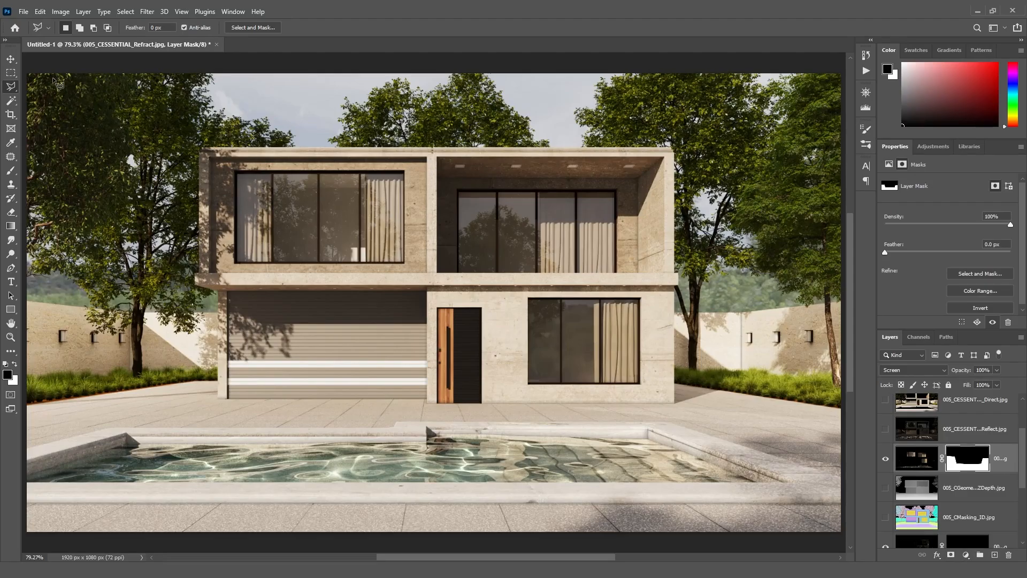
- Set the Refract layer's opacity to 80%
{"action": "left_click", "coordinate": [11, 60]}
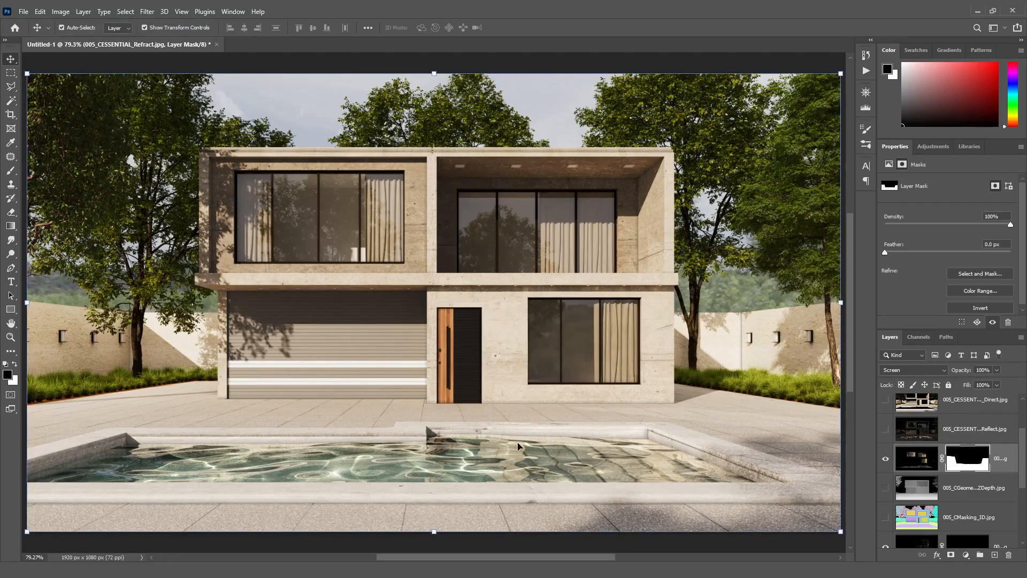
{"action": "left_click", "coordinate": [886, 459]}
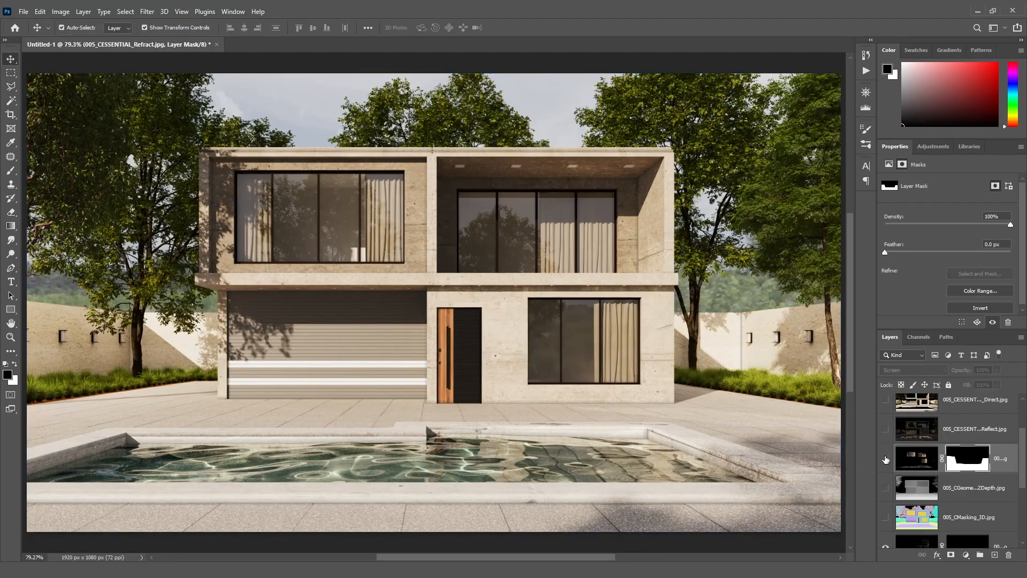
{"action": "left_click", "coordinate": [885, 459]}
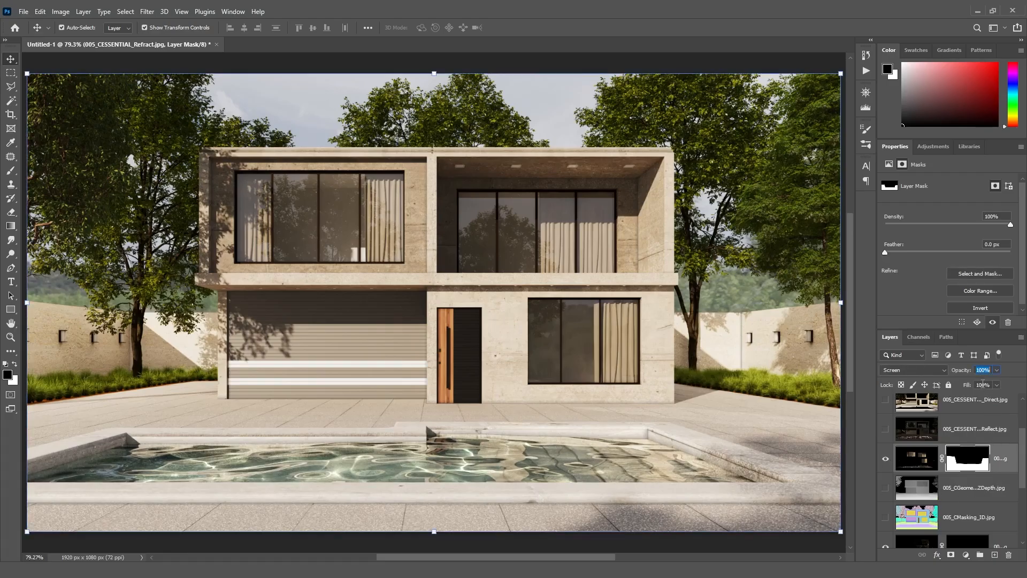
{"action": "type", "text": "80"}
- Toggle the Refract layer's visibility repeatedly to compare the result
{"action": "left_click", "coordinate": [886, 466]}
{"action": "left_click", "coordinate": [886, 466]}
{"action": "left_click", "coordinate": [886, 466]}
{"action": "left_click", "coordinate": [886, 466]}
- Show the Reflect layer and set its blend mode to Screen
{"action": "scroll", "coordinate": [1022, 459], "scroll_direction": "up", "scroll_amount": 1}
{"action": "left_click_drag", "start_coordinate": [1023, 459], "coordinate": [1021, 447]}
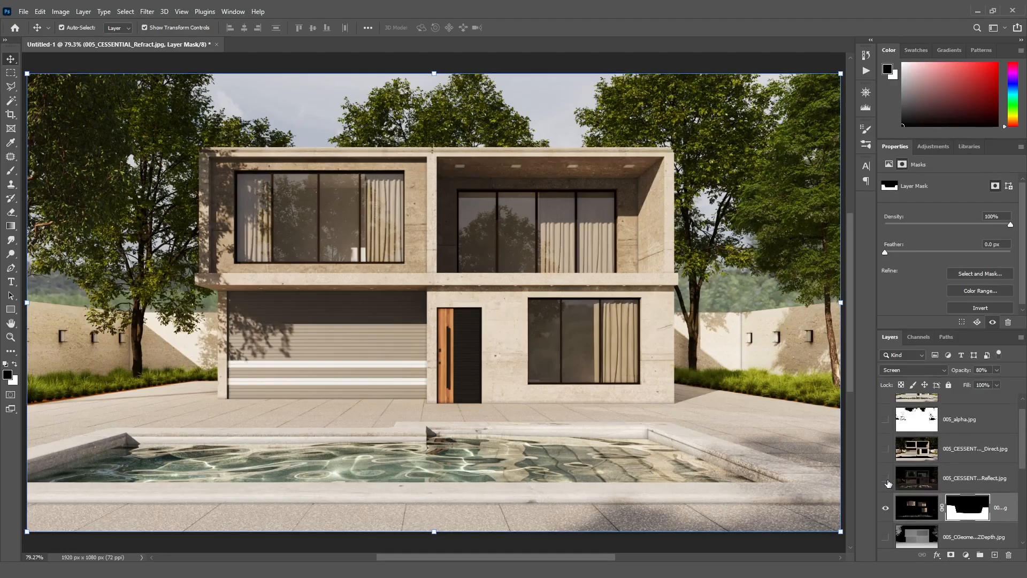
{"action": "left_click", "coordinate": [886, 479]}
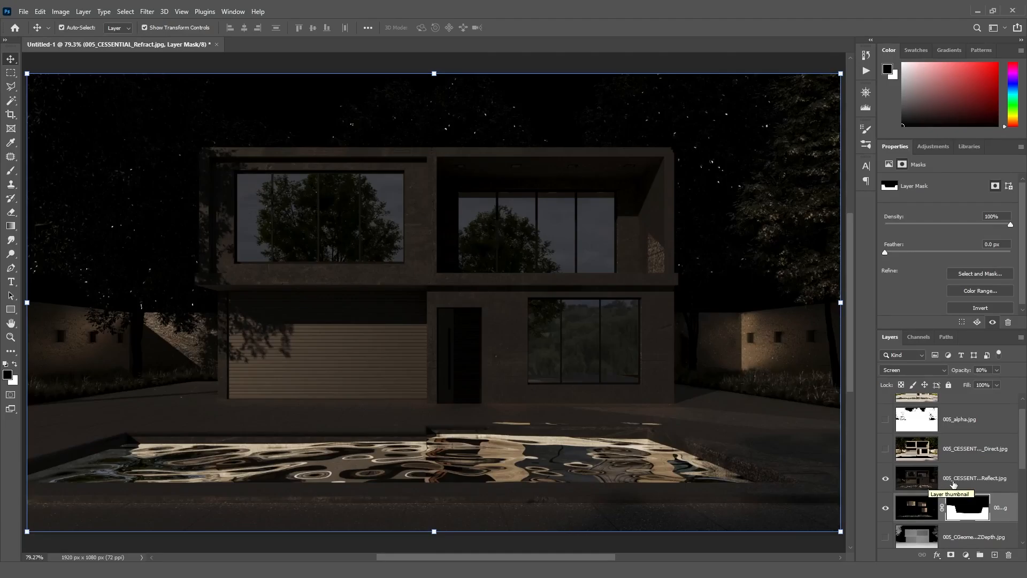
{"action": "left_click", "coordinate": [980, 490]}
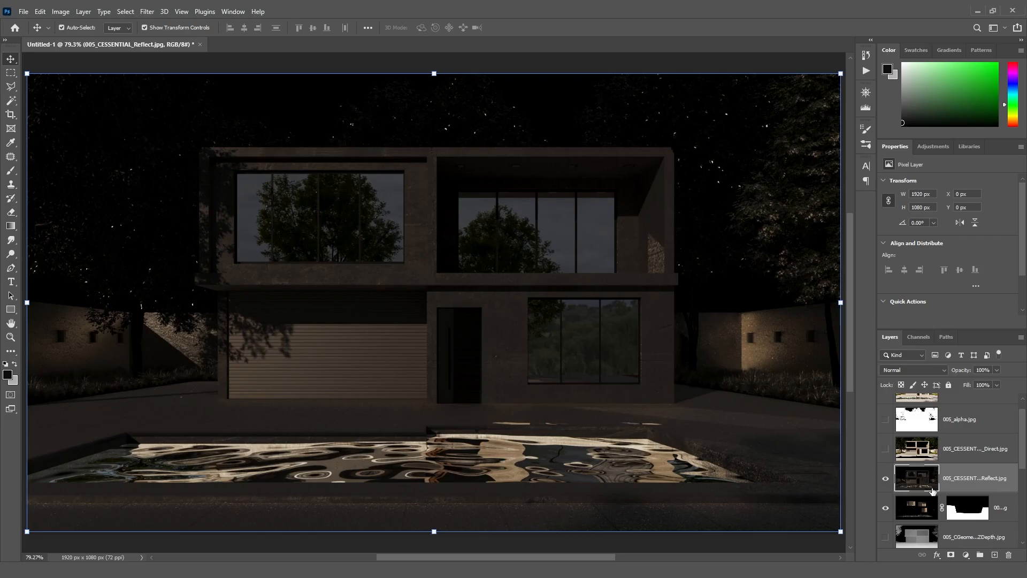
{"action": "left_click", "coordinate": [927, 373]}
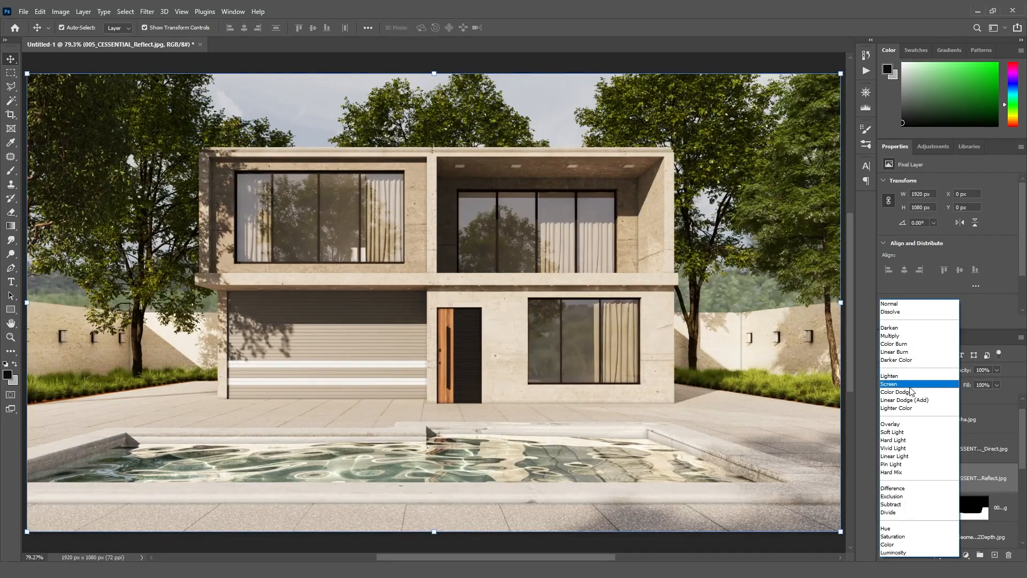
{"action": "left_click", "coordinate": [910, 384]}
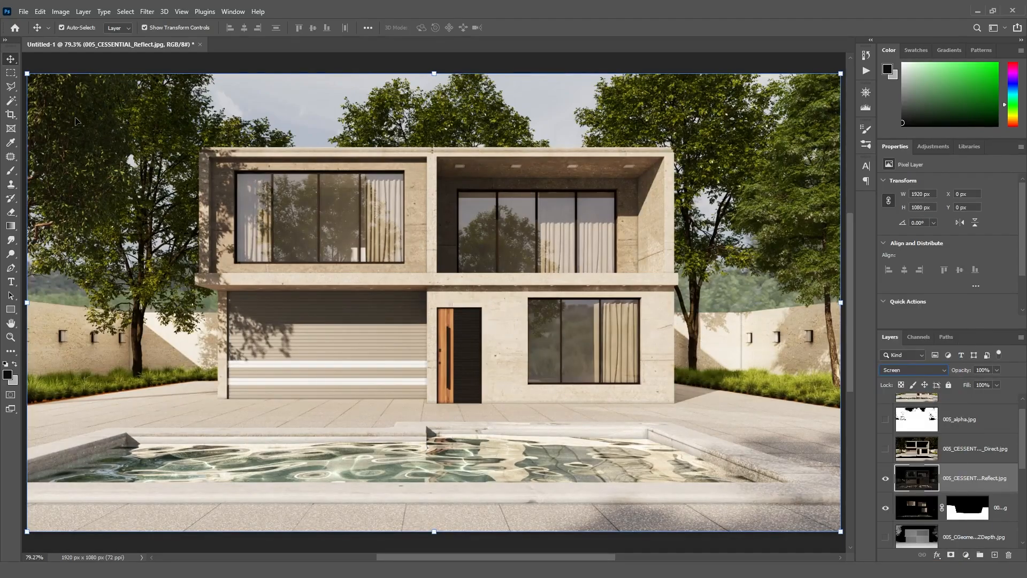
- Select the whole area above the ground line behind the pool with the Polygonal Lasso tool
{"action": "left_click", "coordinate": [6, 92]}
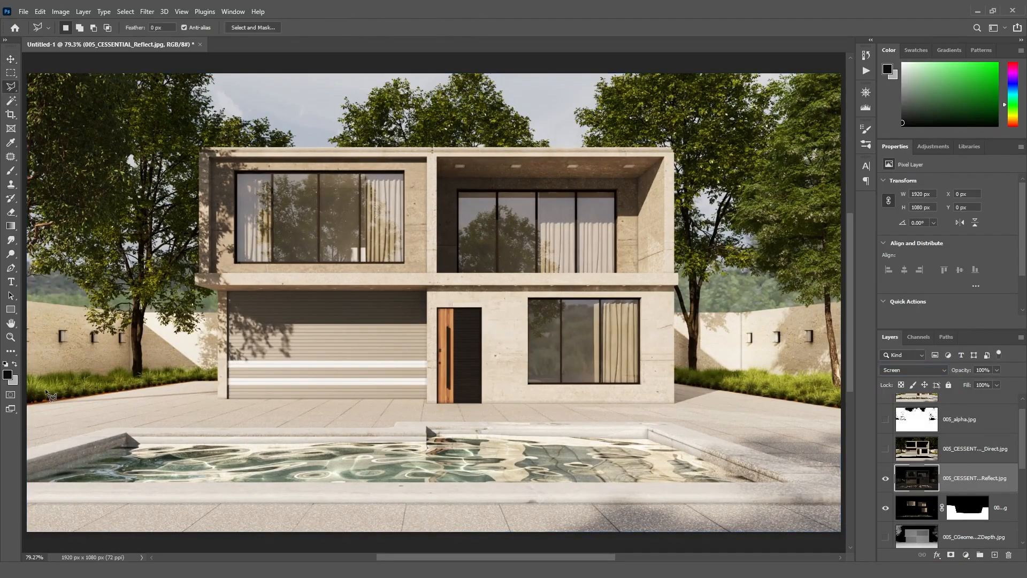
{"action": "left_click", "coordinate": [27, 397]}
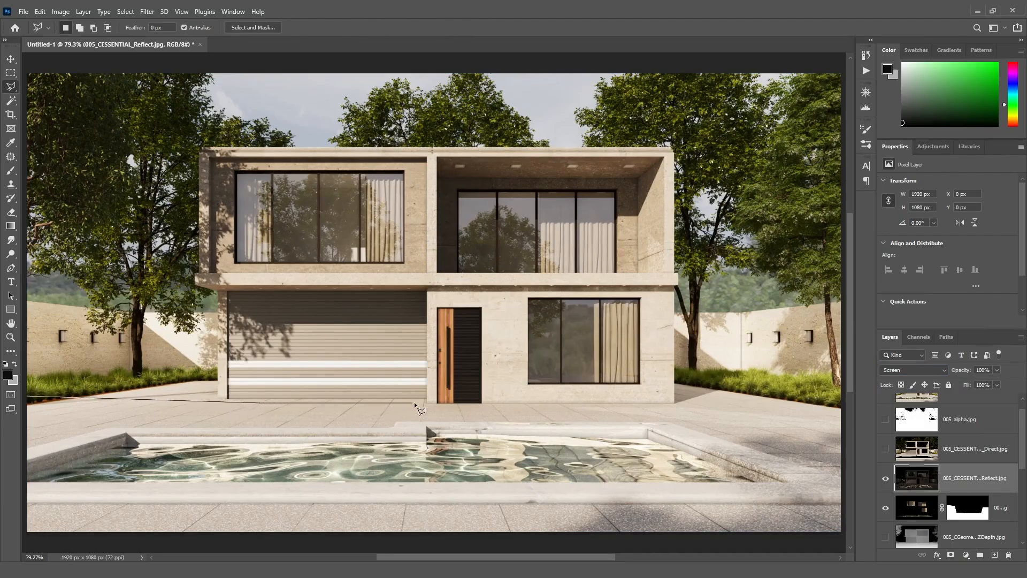
{"action": "left_click", "coordinate": [425, 402]}
{"action": "left_click", "coordinate": [434, 406]}
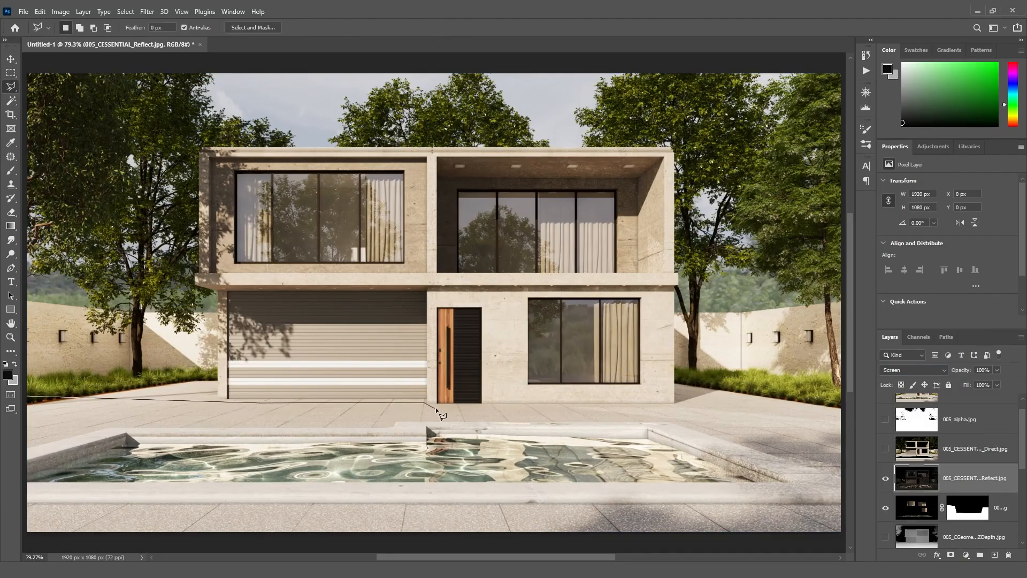
{"action": "left_click", "coordinate": [843, 411]}
{"action": "left_click", "coordinate": [732, 63]}
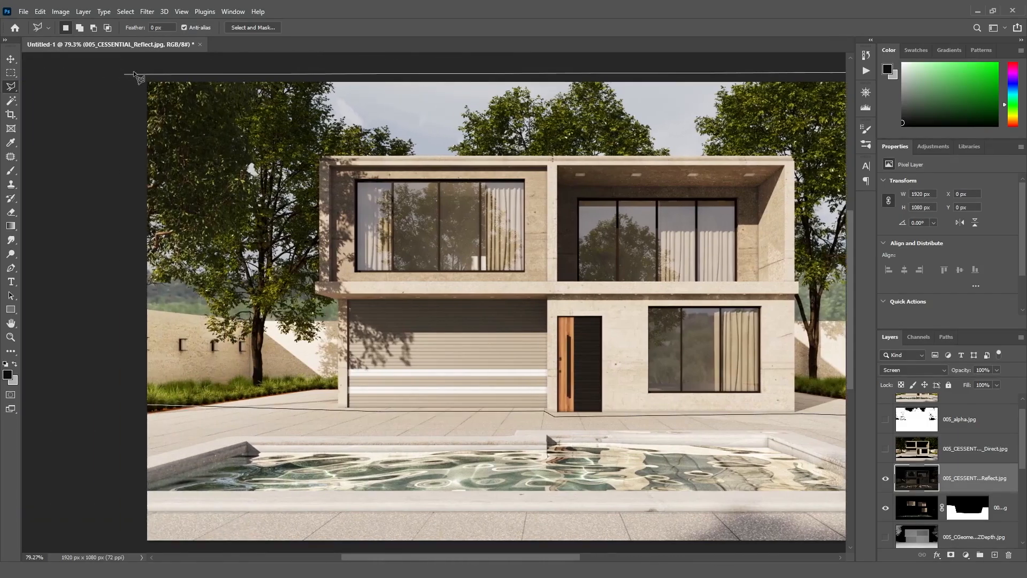
{"action": "left_click", "coordinate": [138, 77]}
{"action": "left_click", "coordinate": [149, 408]}
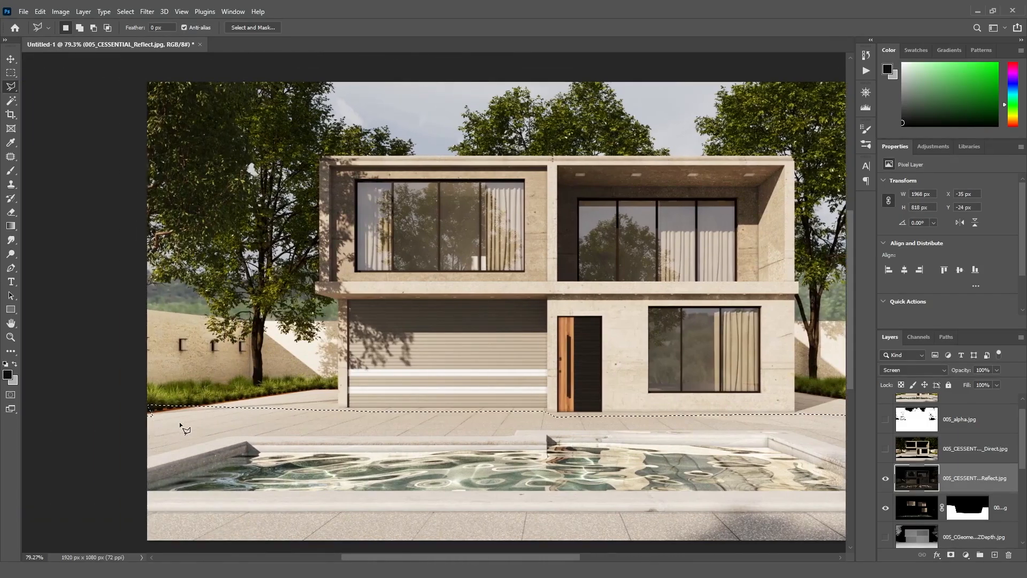
{"action": "left_click_drag", "start_coordinate": [490, 555], "coordinate": [516, 555]}
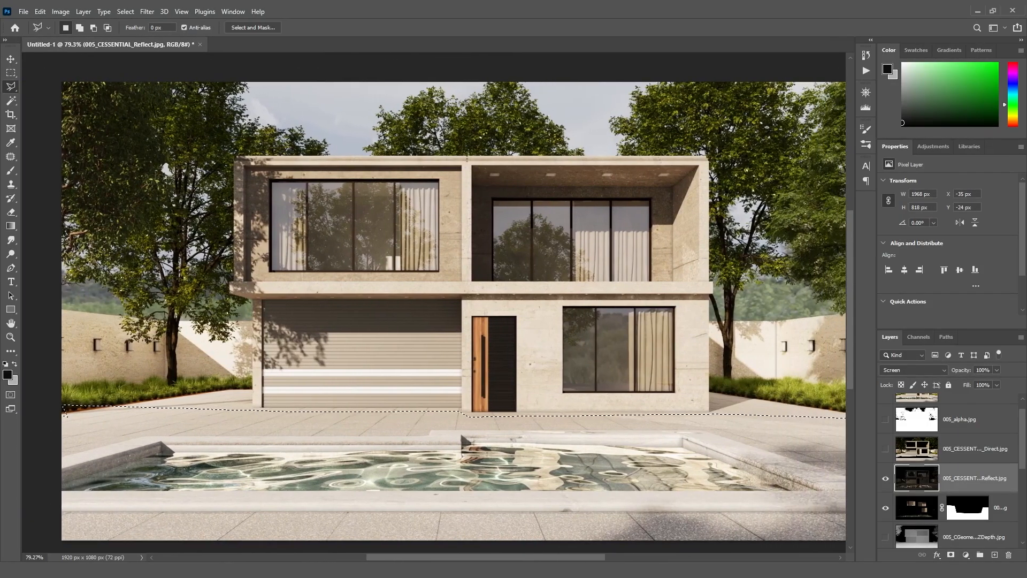
- Add a layer mask to the Reflect layer from the selection behind the pool
{"action": "left_click", "coordinate": [951, 555]}
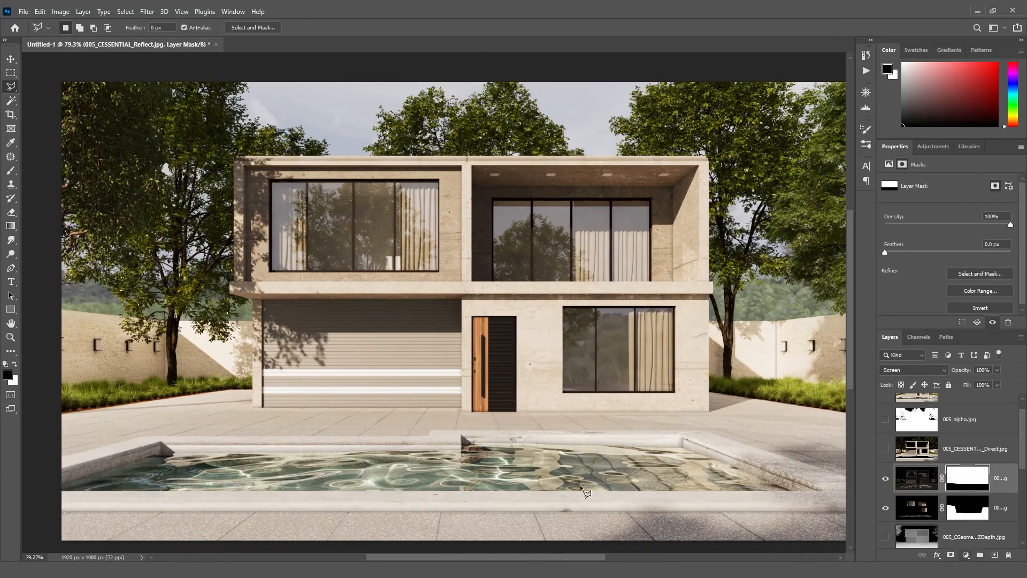
{"action": "left_click", "coordinate": [10, 59]}
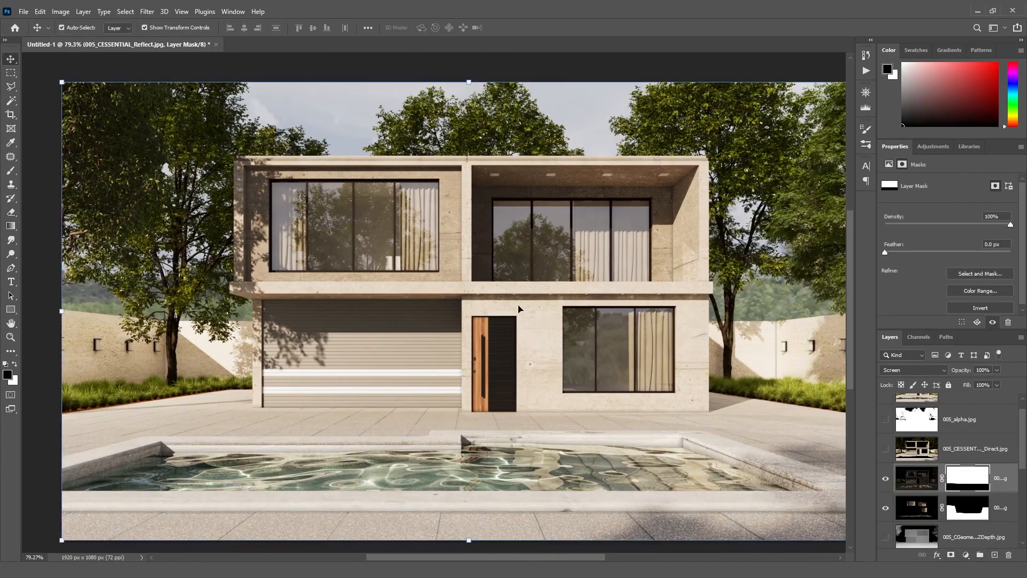
- Toggle the Reflect layer's visibility to compare the masked result
{"action": "left_click", "coordinate": [886, 479]}
{"action": "left_click", "coordinate": [886, 479]}
{"action": "left_click", "coordinate": [886, 479]}
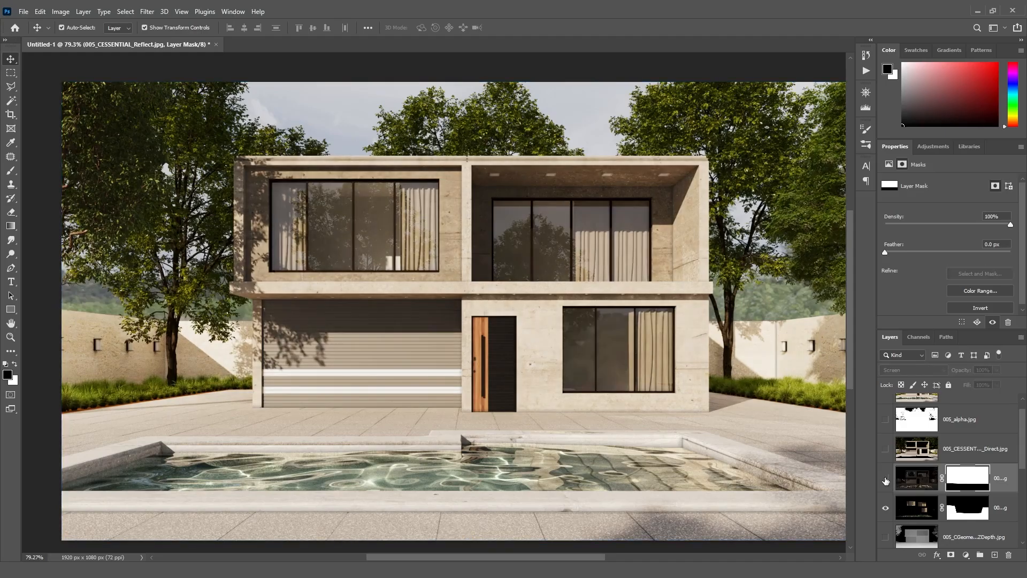
{"action": "left_click", "coordinate": [886, 479]}
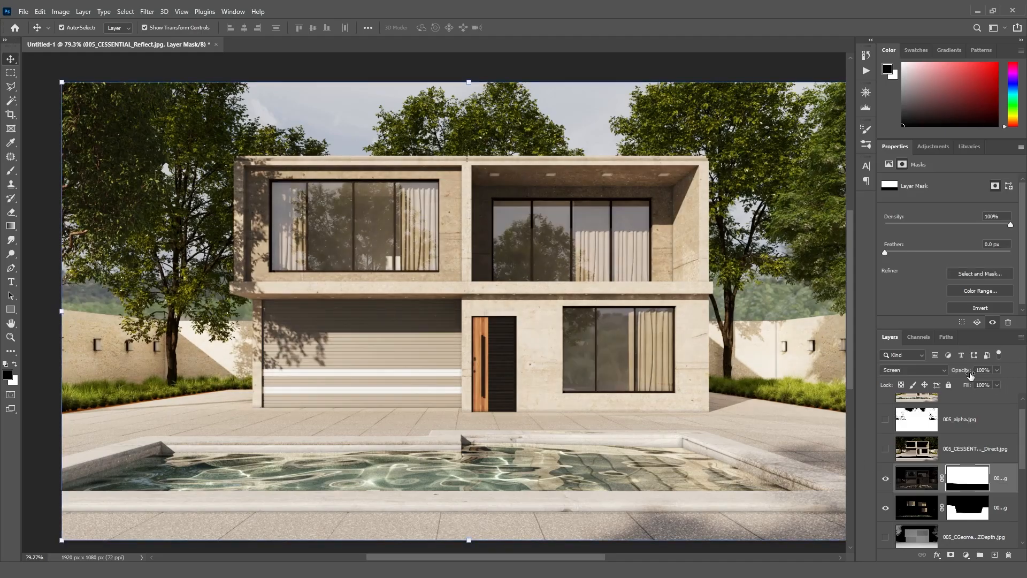
- Set the Reflect layer's opacity to 40% and toggle its visibility to compare
{"action": "type", "text": "60"}
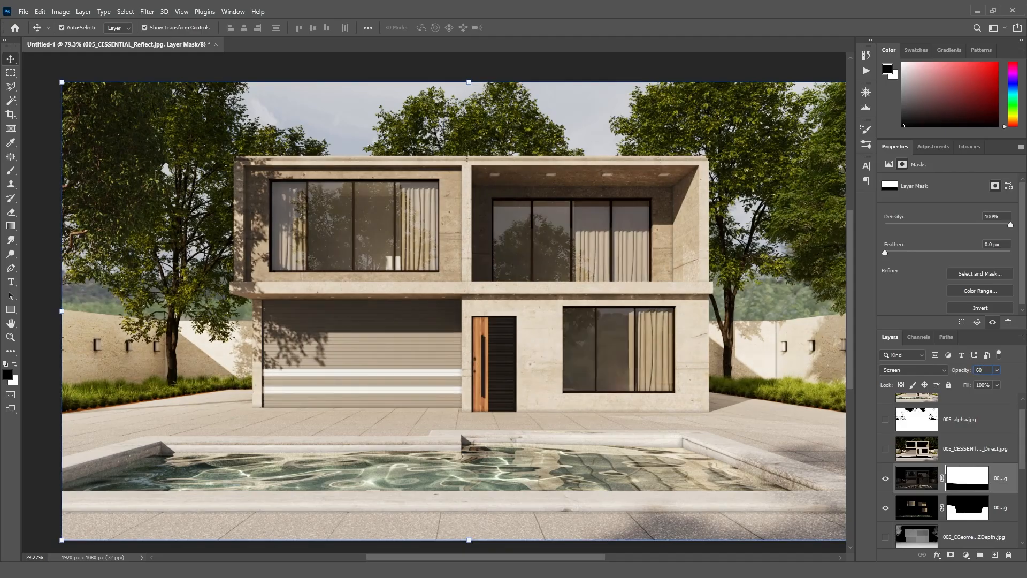
{"action": "key", "text": "BackSpace"}
{"action": "key", "text": "BackSpace"}
{"action": "type", "text": "40"}
{"action": "key", "text": "Return"}
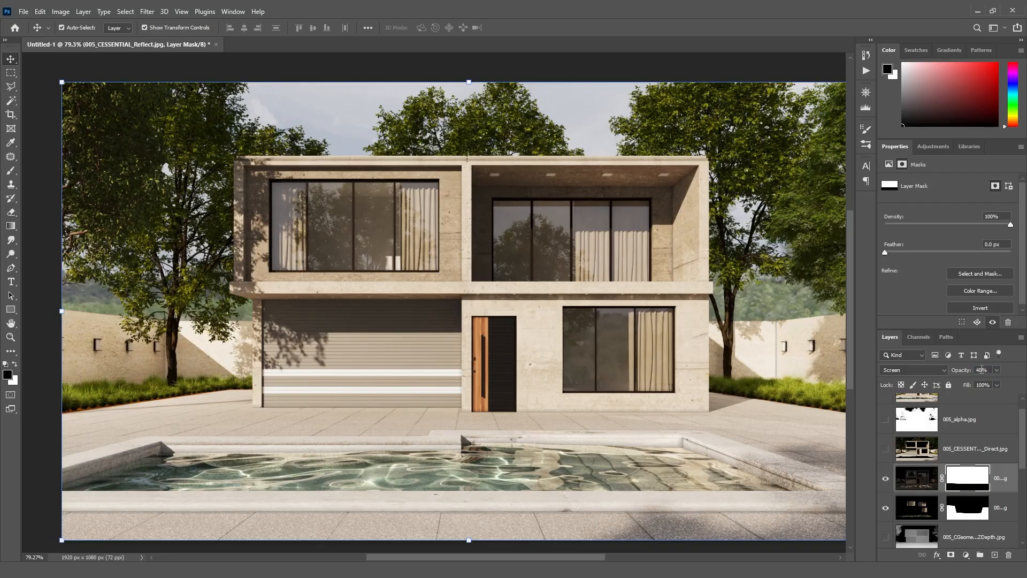
{"action": "left_click", "coordinate": [886, 479]}
{"action": "left_click", "coordinate": [886, 479]}
- Show the Direct layer and set its blend mode to Soft Light at 10% opacity
{"action": "scroll", "coordinate": [1019, 459], "scroll_direction": "up", "scroll_amount": 1}
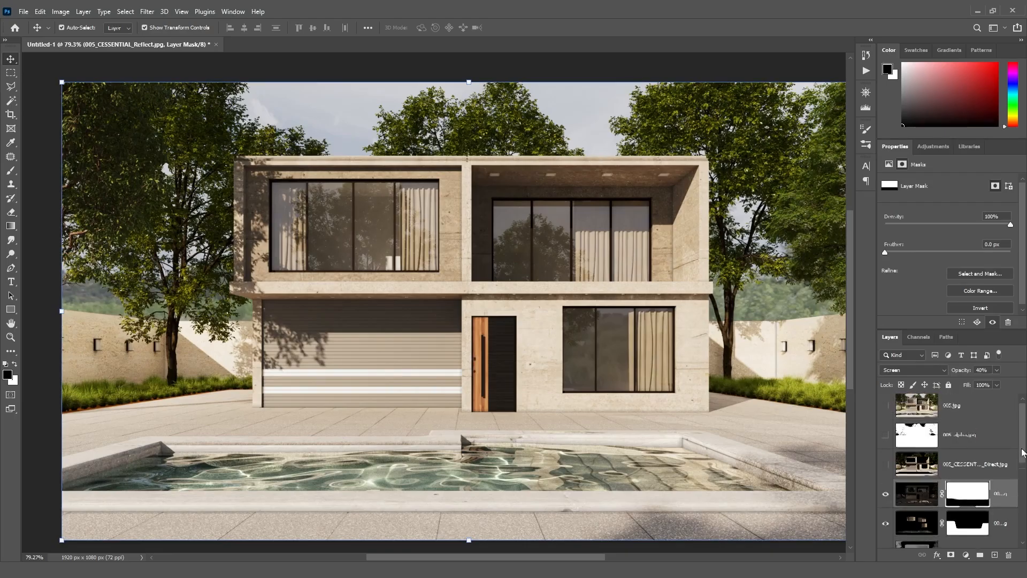
{"action": "left_click", "coordinate": [885, 467]}
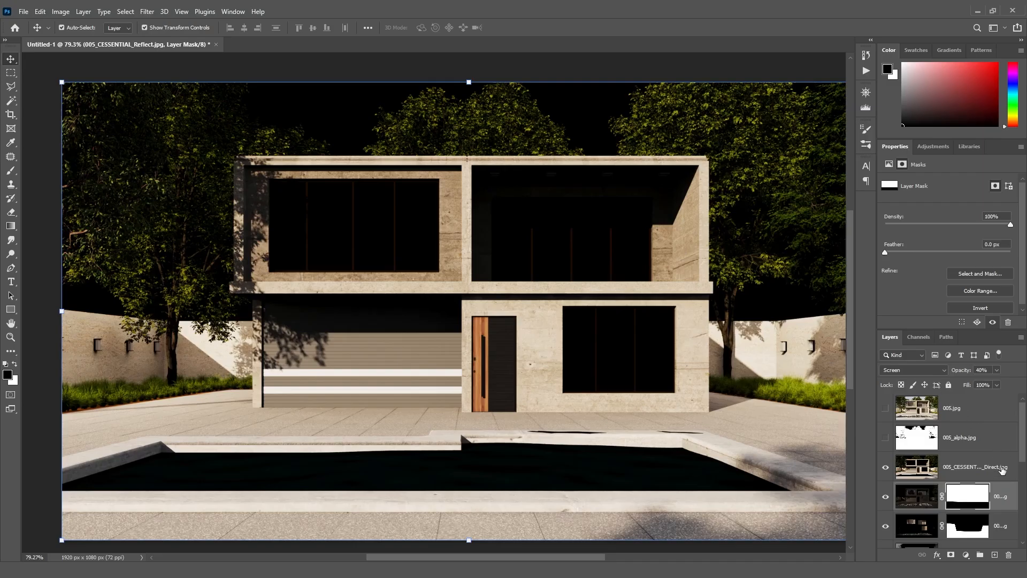
{"action": "left_click", "coordinate": [975, 466]}
{"action": "left_click", "coordinate": [929, 370]}
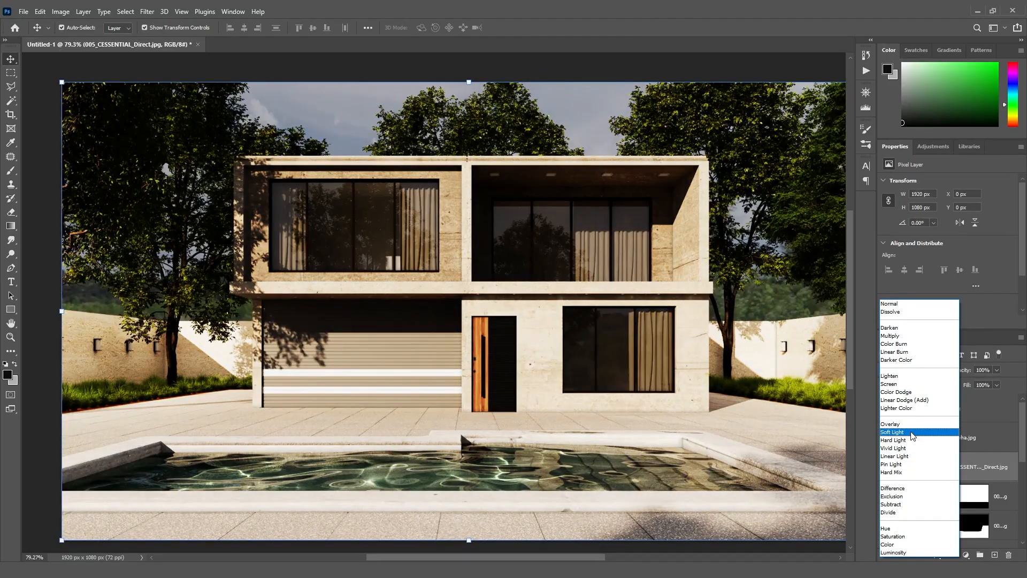
{"action": "left_click", "coordinate": [912, 435]}
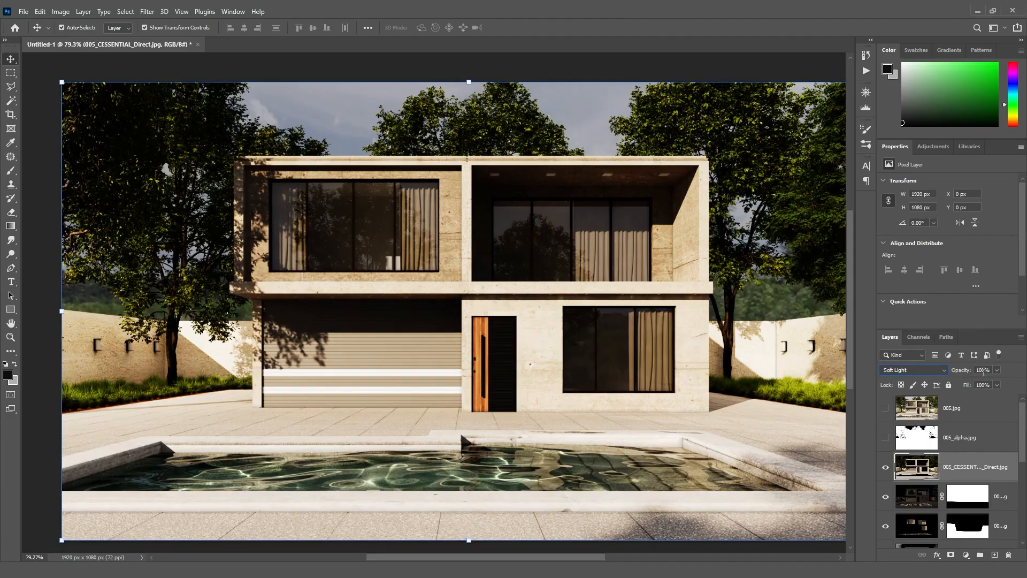
{"action": "type", "text": "10"}
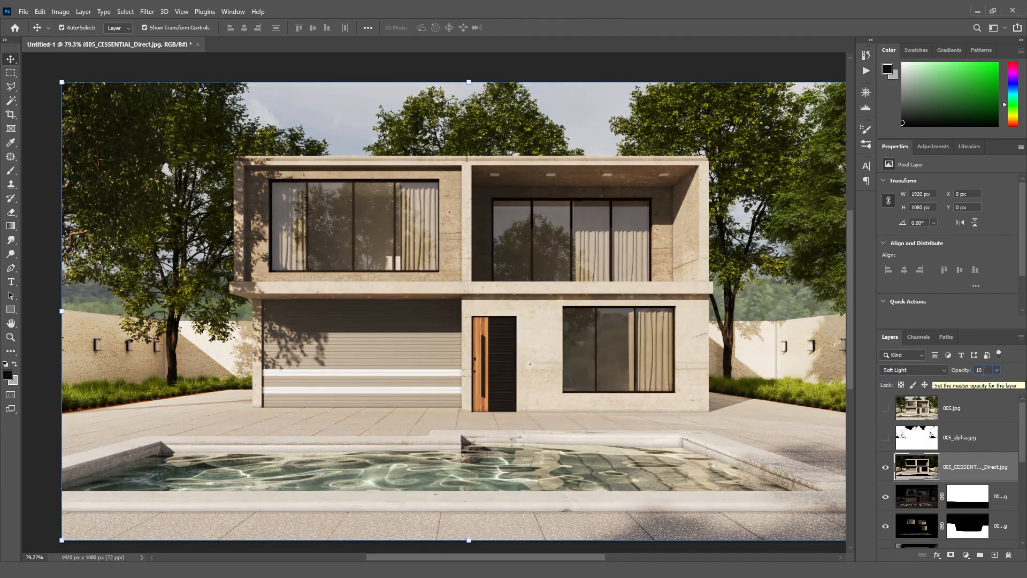
- Toggle the Direct layer's visibility repeatedly to compare the result
{"action": "left_click", "coordinate": [886, 468]}
{"action": "left_click", "coordinate": [885, 469]}
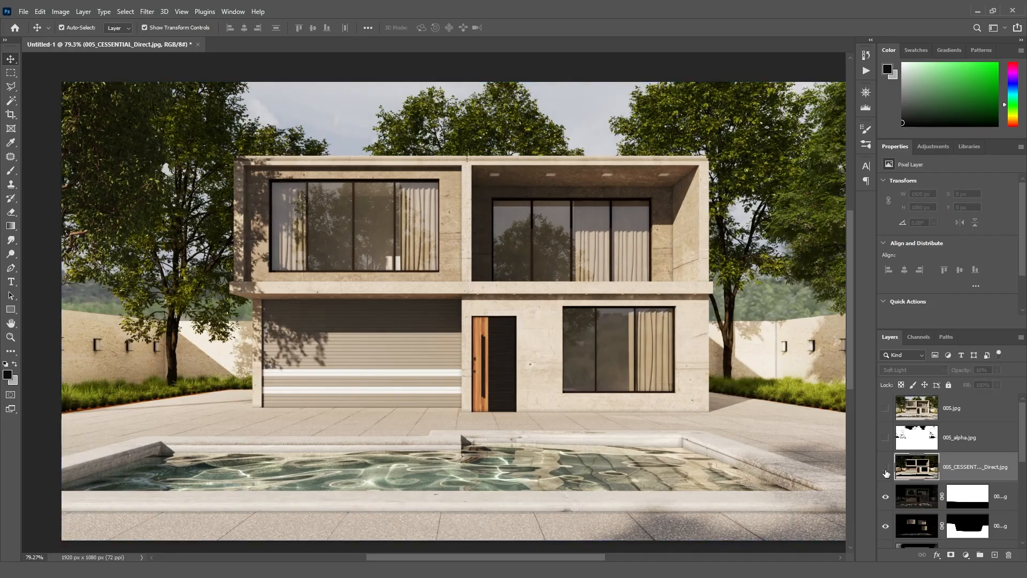
{"action": "left_click", "coordinate": [885, 468]}
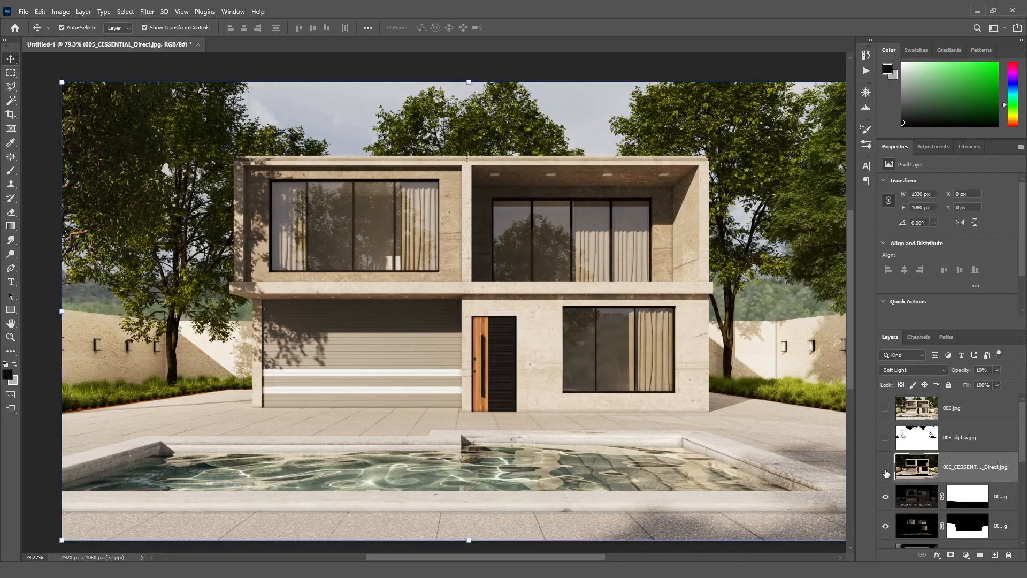
{"action": "left_click", "coordinate": [886, 468]}
{"action": "left_click", "coordinate": [885, 469]}
{"action": "left_click", "coordinate": [885, 469]}
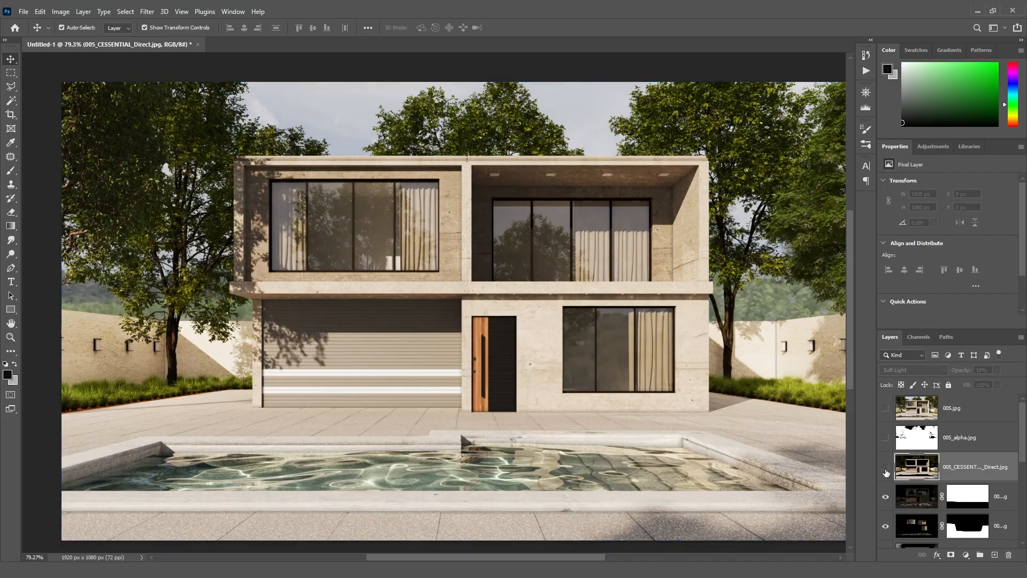
{"action": "left_click", "coordinate": [885, 469]}
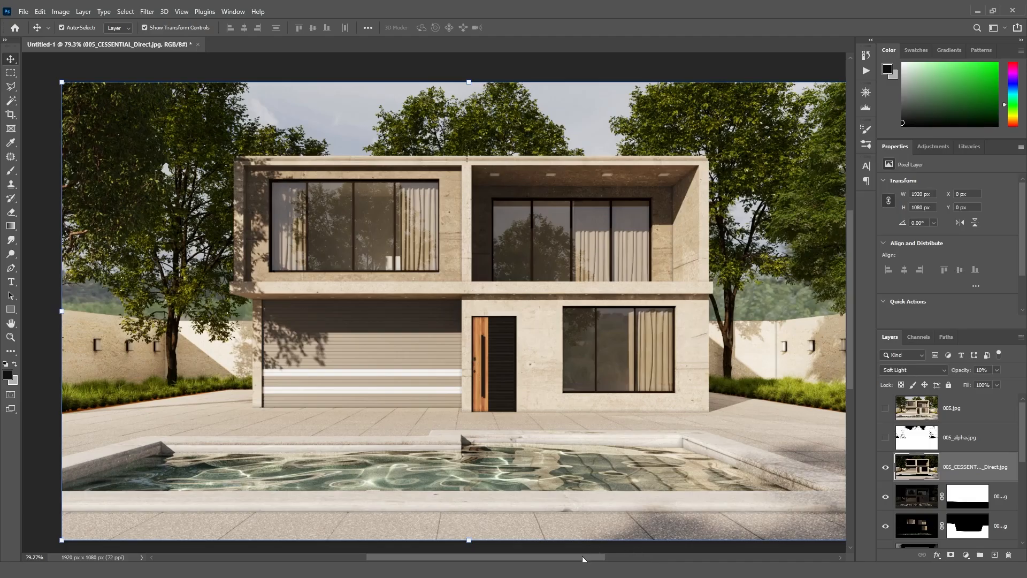
- Show the alpha layer, select its black sky area with the Magic Wand, and hide the alpha layer again
{"action": "scroll", "coordinate": [583, 556], "scroll_direction": "right", "scroll_amount": 1}
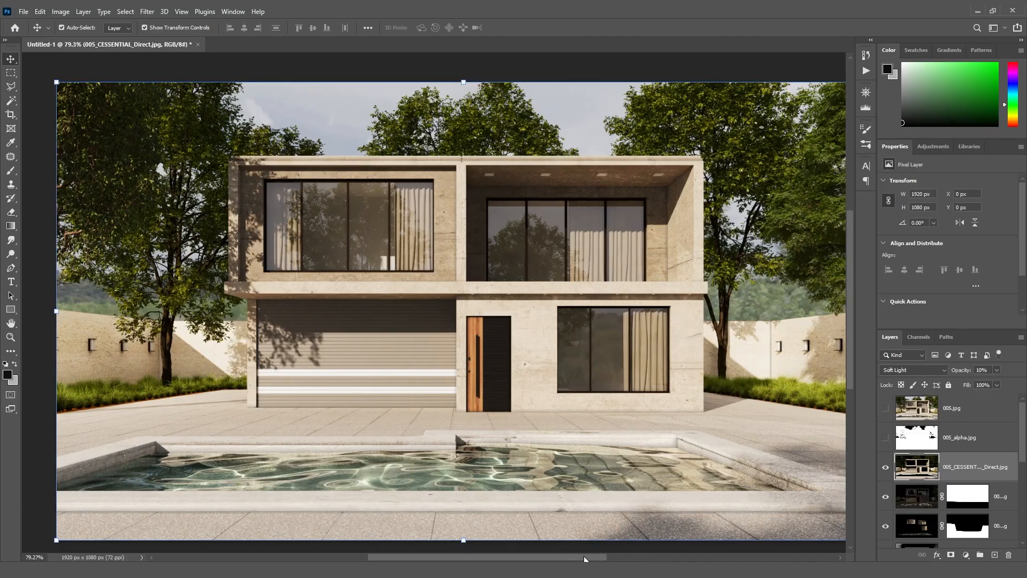
{"action": "left_click", "coordinate": [885, 439]}
{"action": "left_click", "coordinate": [11, 100]}
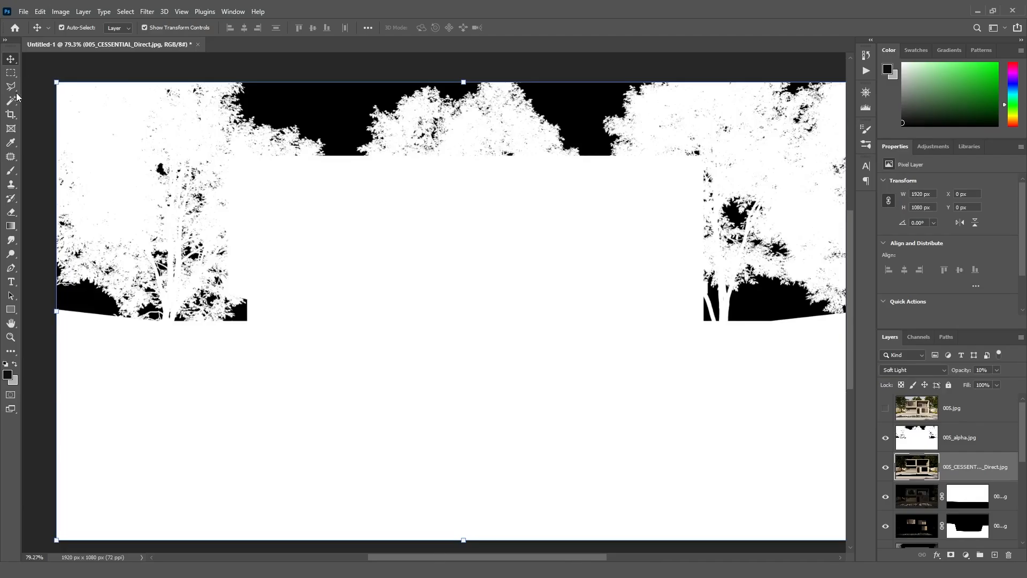
{"action": "left_click", "coordinate": [322, 107]}
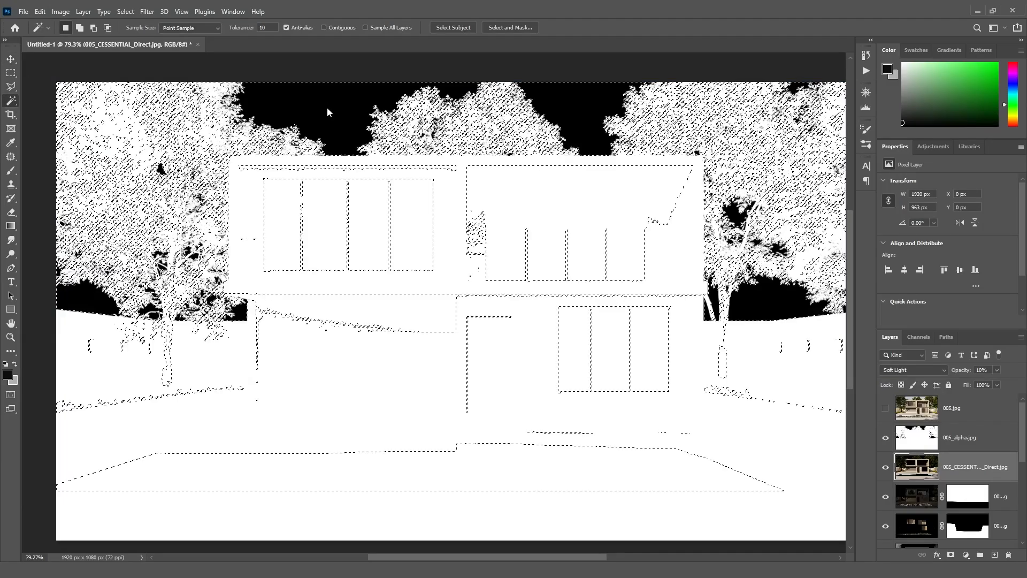
{"action": "left_click", "coordinate": [963, 438]}
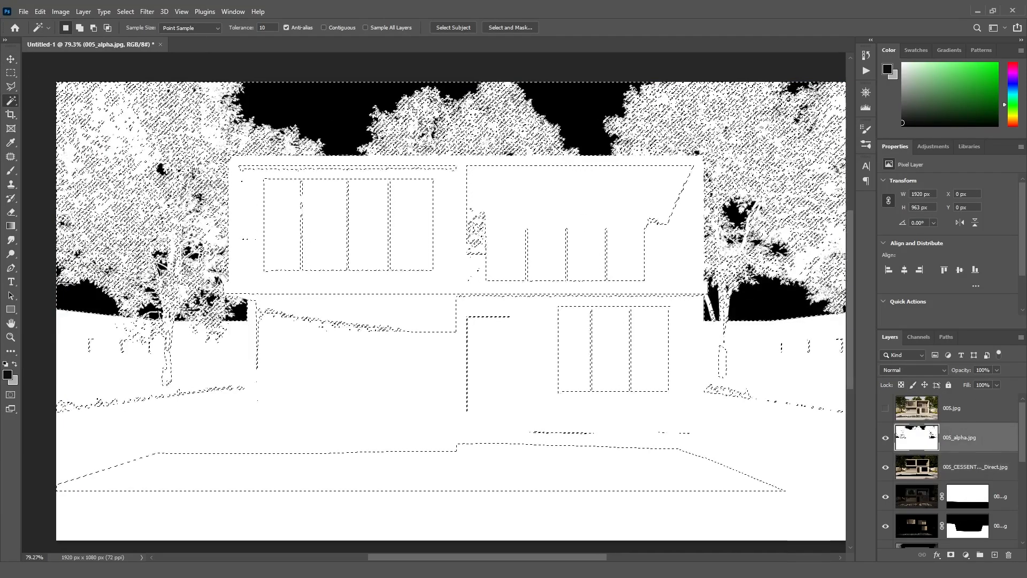
{"action": "key", "text": "ctrl+d"}
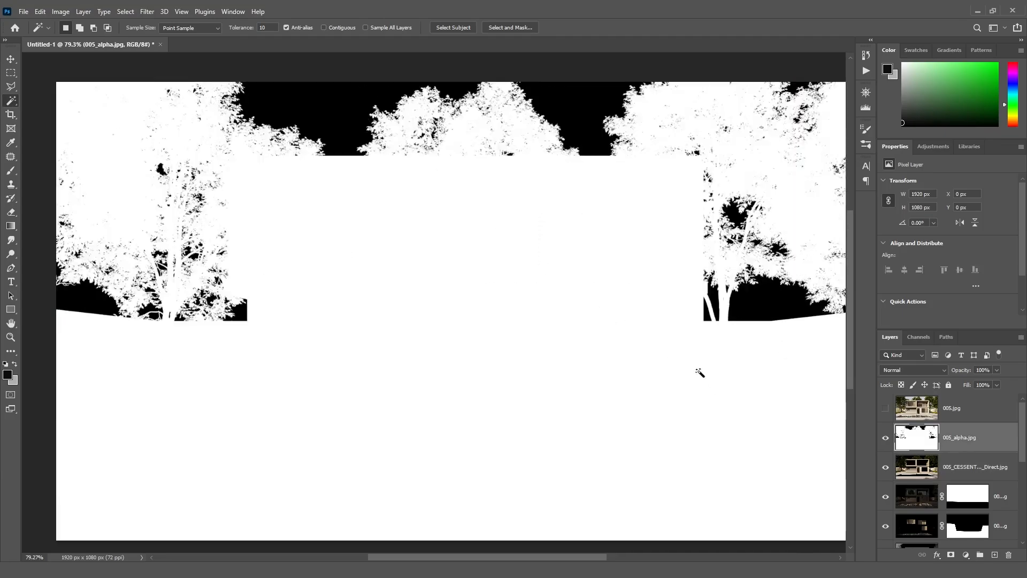
{"action": "left_click", "coordinate": [319, 115]}
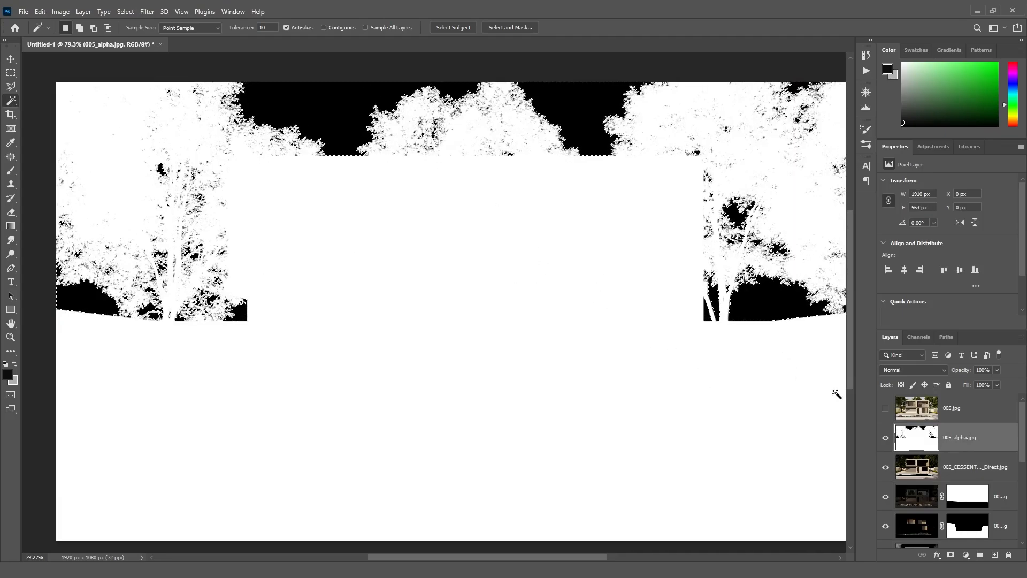
{"action": "left_click", "coordinate": [885, 437]}
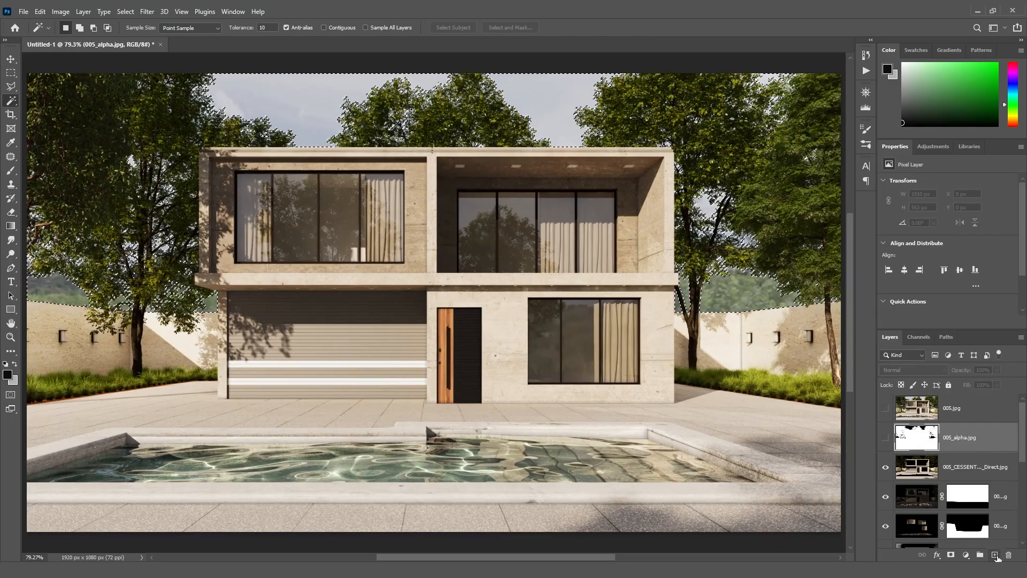
- Create a new empty layer and subtract the left trees from the sky selection with the Polygonal Lasso
{"action": "left_click", "coordinate": [995, 555]}
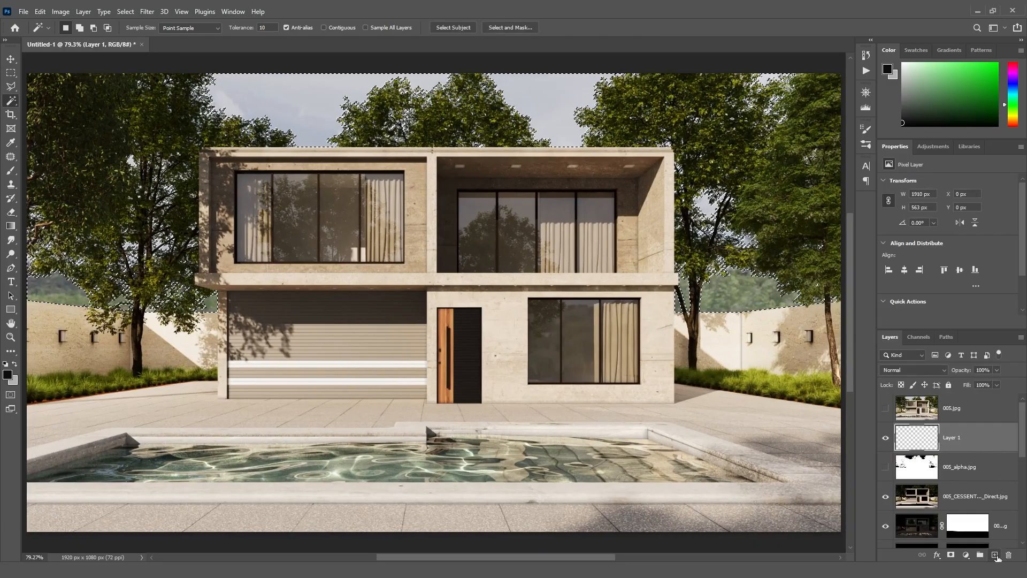
{"action": "left_click", "coordinate": [13, 90]}
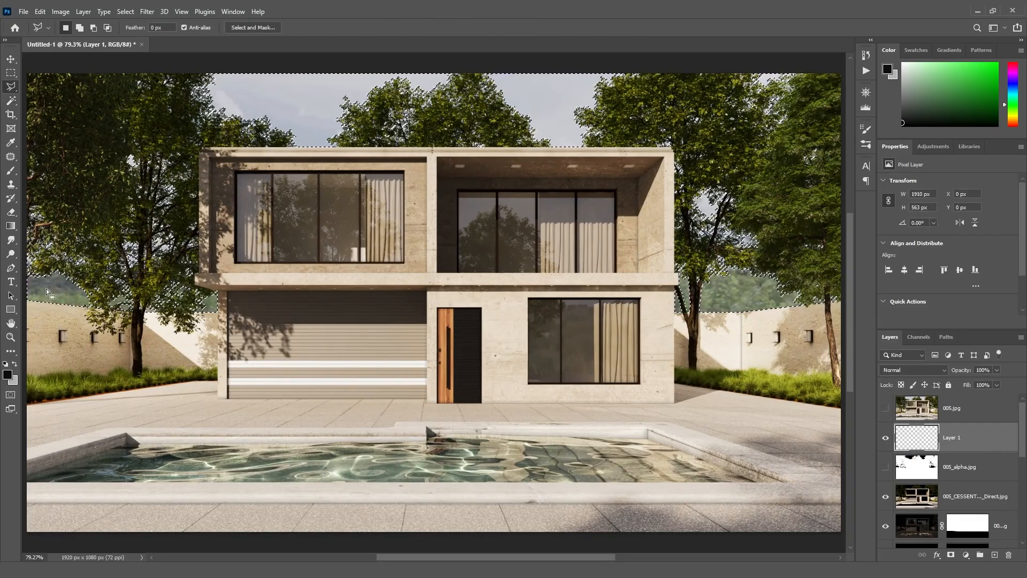
{"action": "left_click", "coordinate": [27, 272], "text": "alt"}
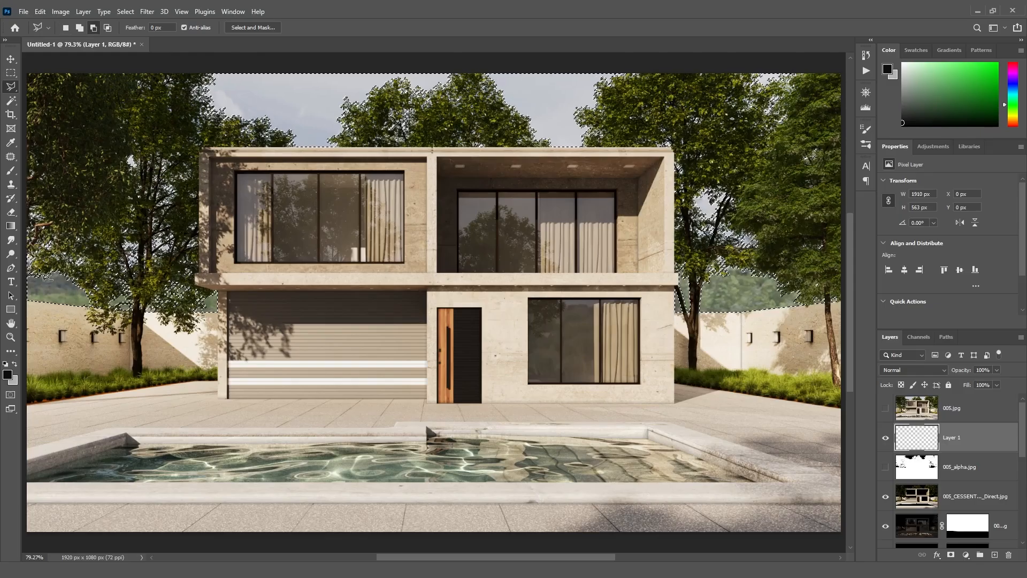
{"action": "left_click", "coordinate": [60, 266], "text": "alt"}
{"action": "left_click", "coordinate": [101, 270], "text": "alt"}
{"action": "left_click", "coordinate": [126, 275]}
{"action": "left_click", "coordinate": [226, 345]}
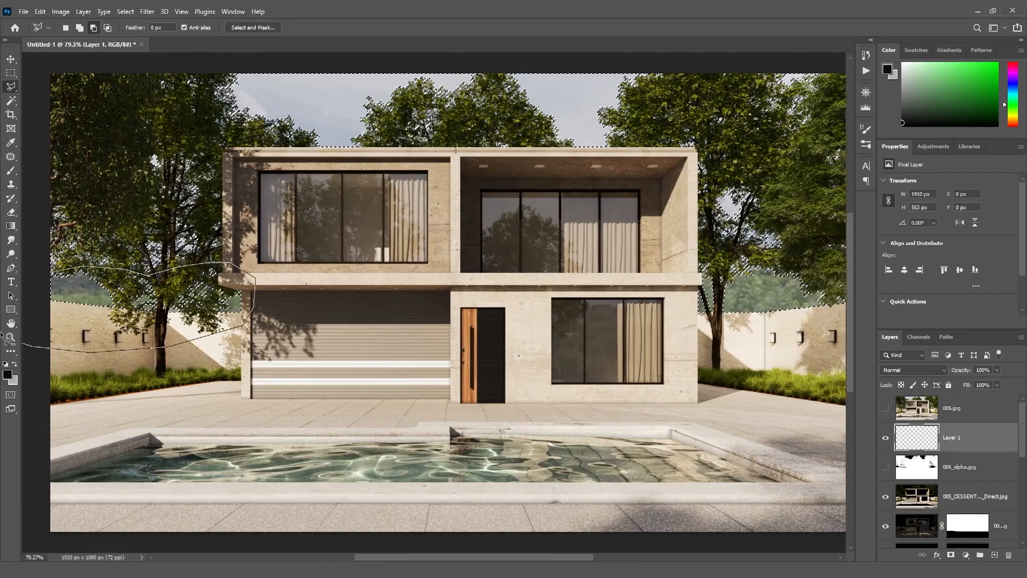
{"action": "left_click", "coordinate": [195, 351]}
{"action": "left_click", "coordinate": [214, 273]}
- Subtract the right trees from the sky selection with the Polygonal Lasso
{"action": "key", "text": "ctrl+0"}
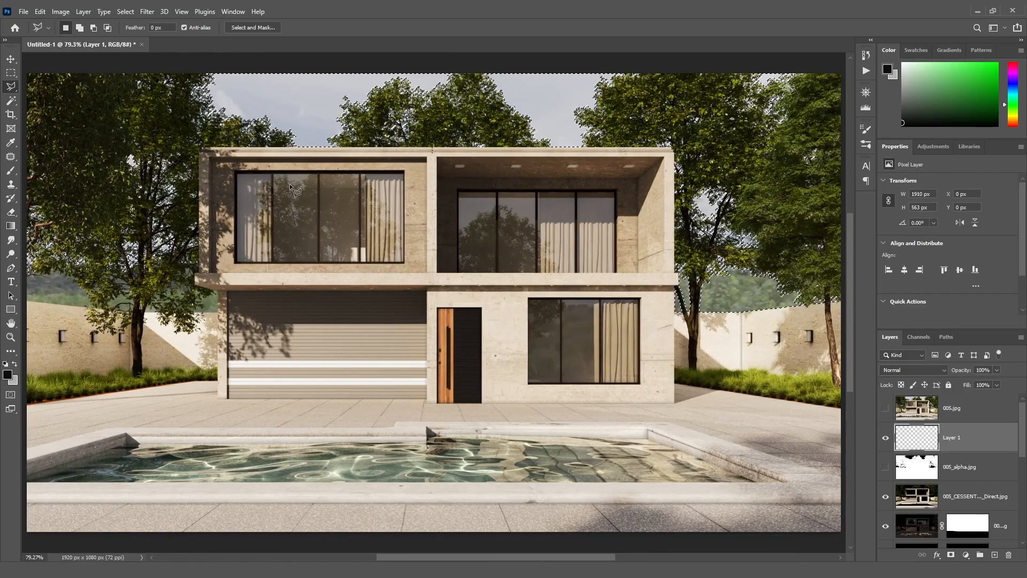
{"action": "left_click", "coordinate": [832, 326]}
{"action": "left_click", "coordinate": [845, 309]}
{"action": "left_click", "coordinate": [843, 289]}
{"action": "left_click", "coordinate": [808, 275]}
{"action": "left_click", "coordinate": [760, 262]}
{"action": "left_click", "coordinate": [739, 261]}
{"action": "left_click", "coordinate": [719, 274]}
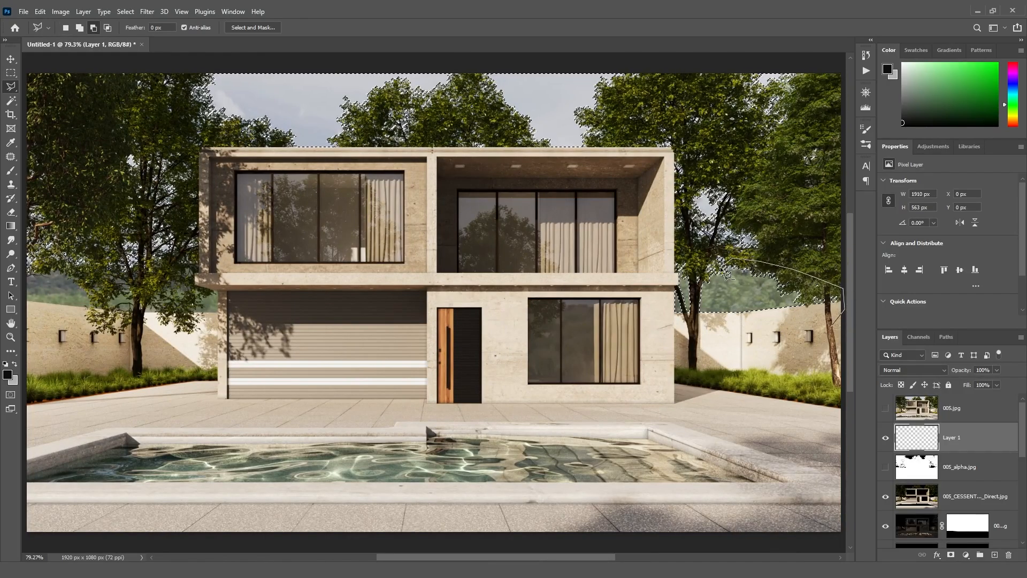
{"action": "left_click", "coordinate": [698, 262]}
{"action": "left_click", "coordinate": [662, 266]}
{"action": "left_click", "coordinate": [659, 311]}
{"action": "left_click", "coordinate": [678, 328]}
{"action": "left_click", "coordinate": [832, 326]}
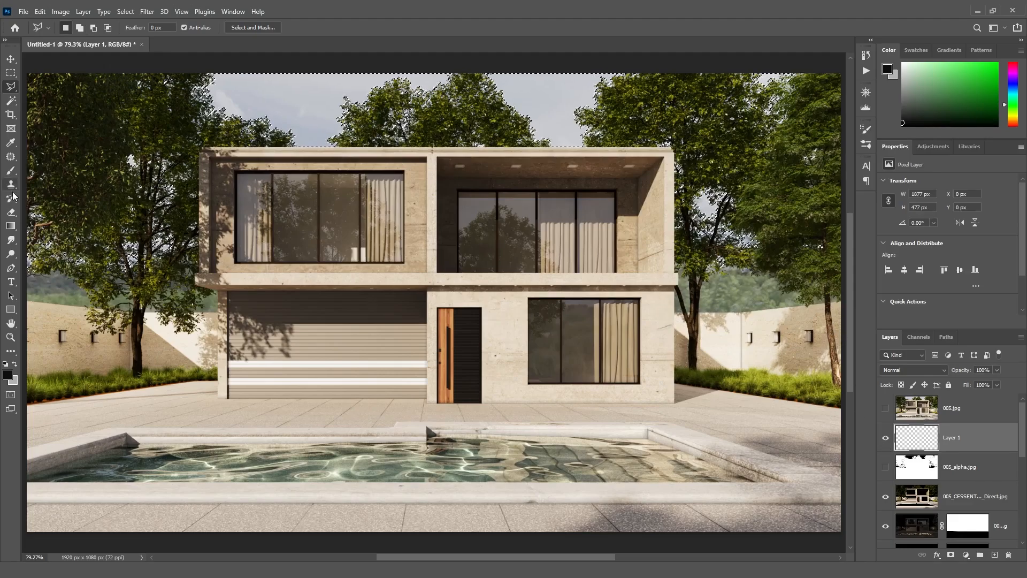
- Fill the sky selection on the new layer with a blue gradient and set its opacity to 30%
{"action": "left_click", "coordinate": [11, 225]}
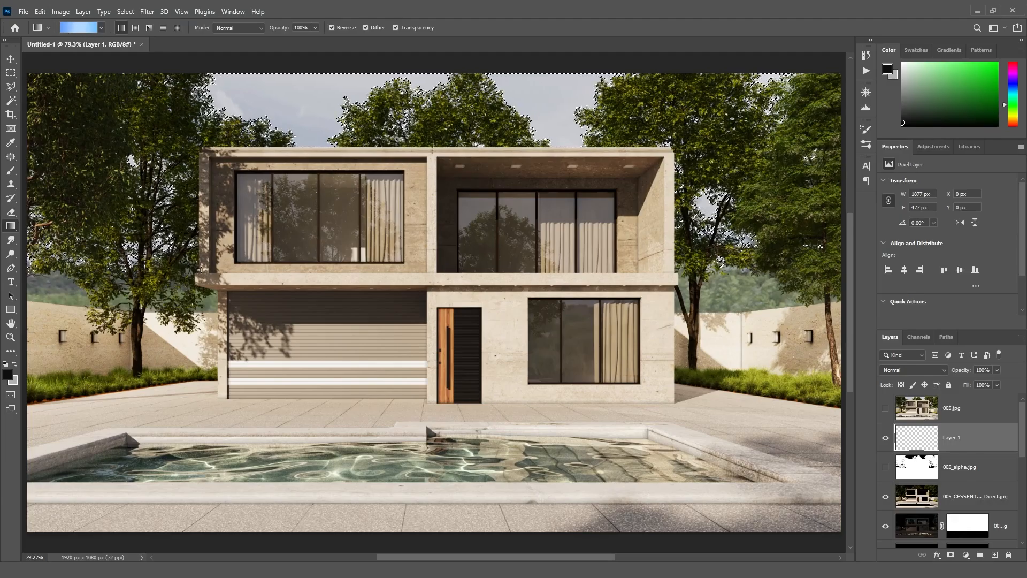
{"action": "left_click_drag", "start_coordinate": [194, 279], "coordinate": [325, 71]}
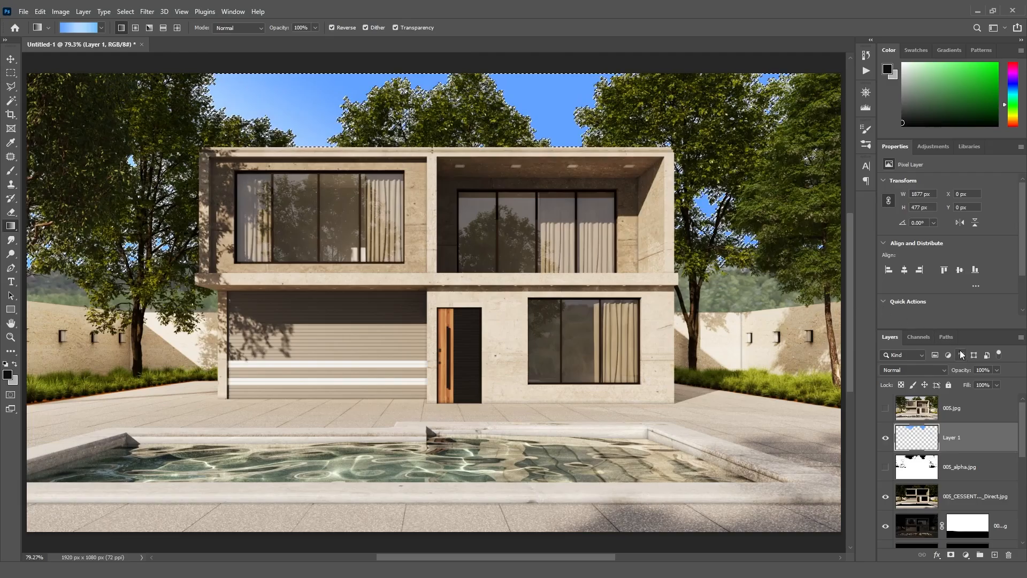
{"action": "left_click", "coordinate": [985, 370]}
{"action": "type", "text": "30"}
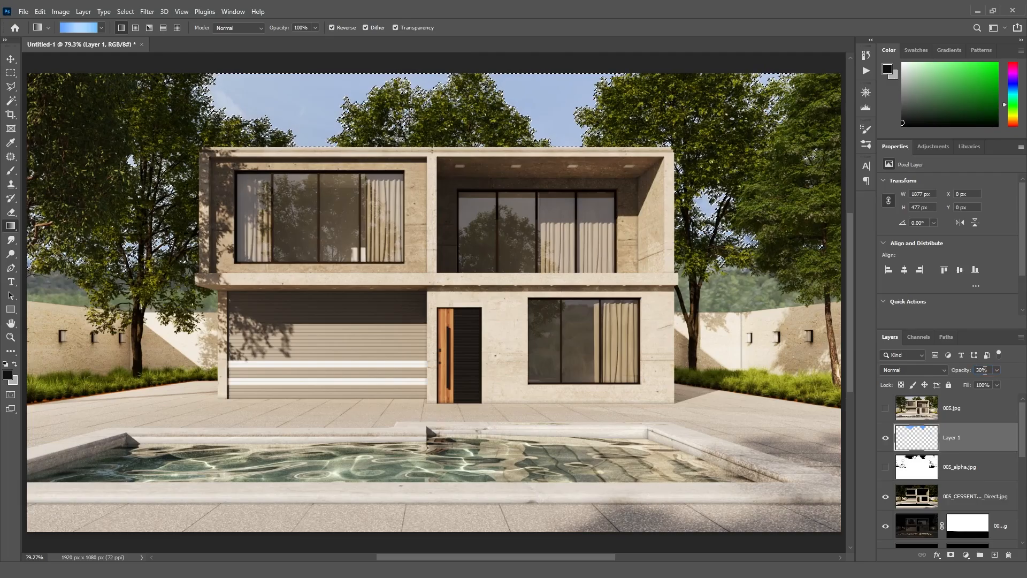
- Toggle the sky gradient layer's visibility to compare the result
{"action": "left_click", "coordinate": [885, 438]}
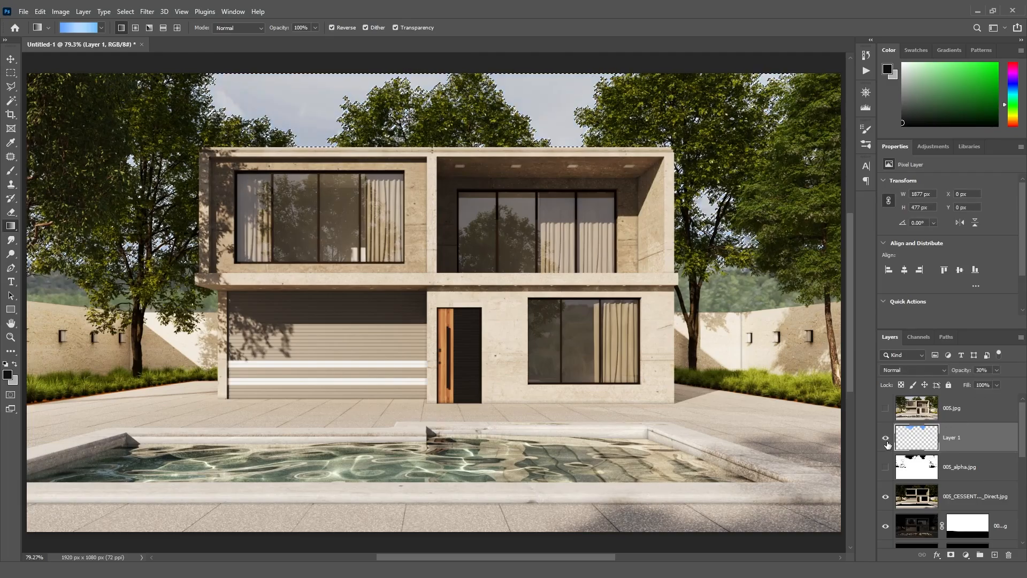
{"action": "left_click", "coordinate": [885, 438]}
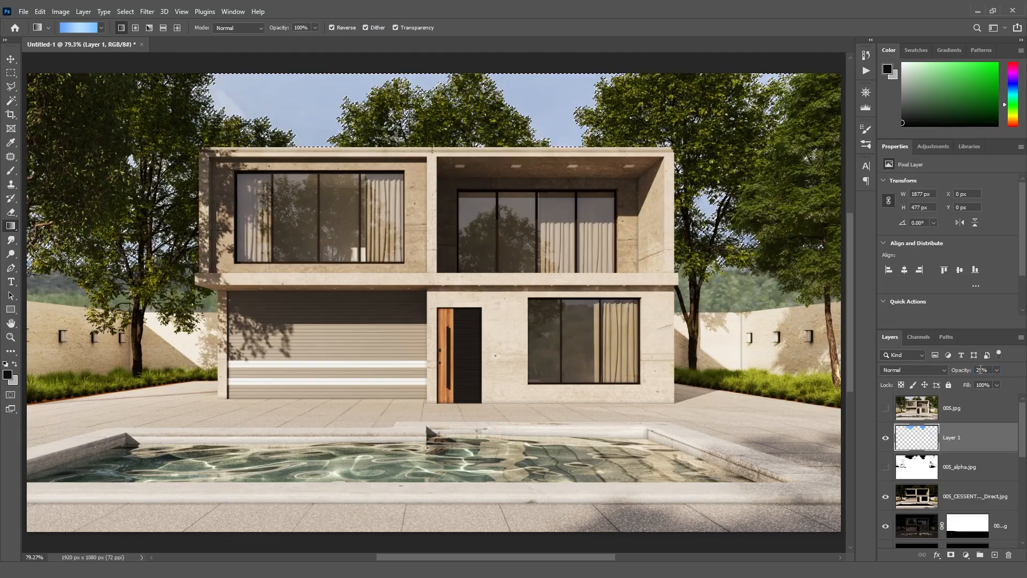
{"action": "left_click", "coordinate": [886, 440]}
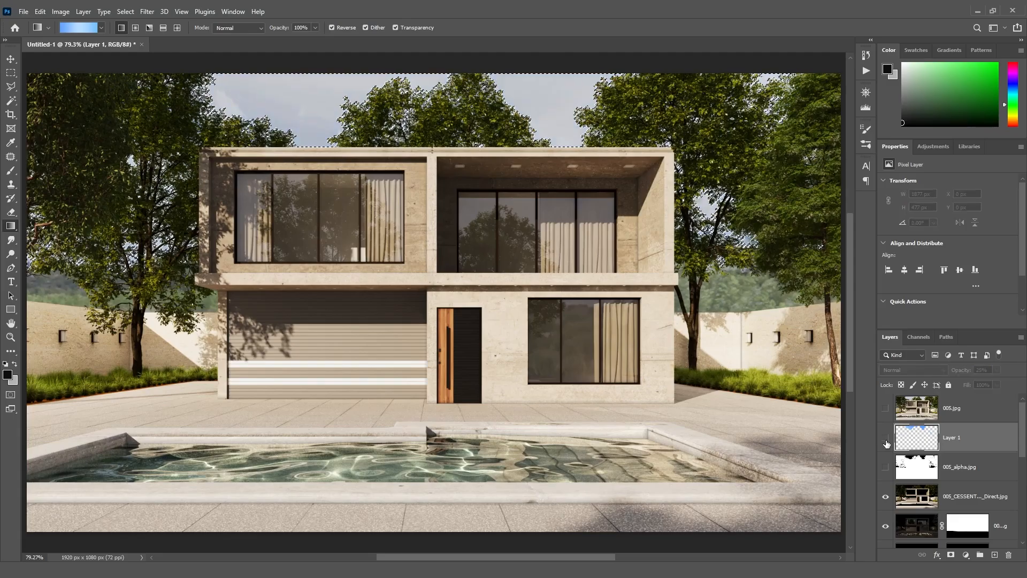
- Finish comparing the sky gradient layer on and off, then drop the sky selection
{"action": "left_click", "coordinate": [886, 438]}
{"action": "left_click", "coordinate": [885, 439]}
{"action": "left_click", "coordinate": [886, 439]}
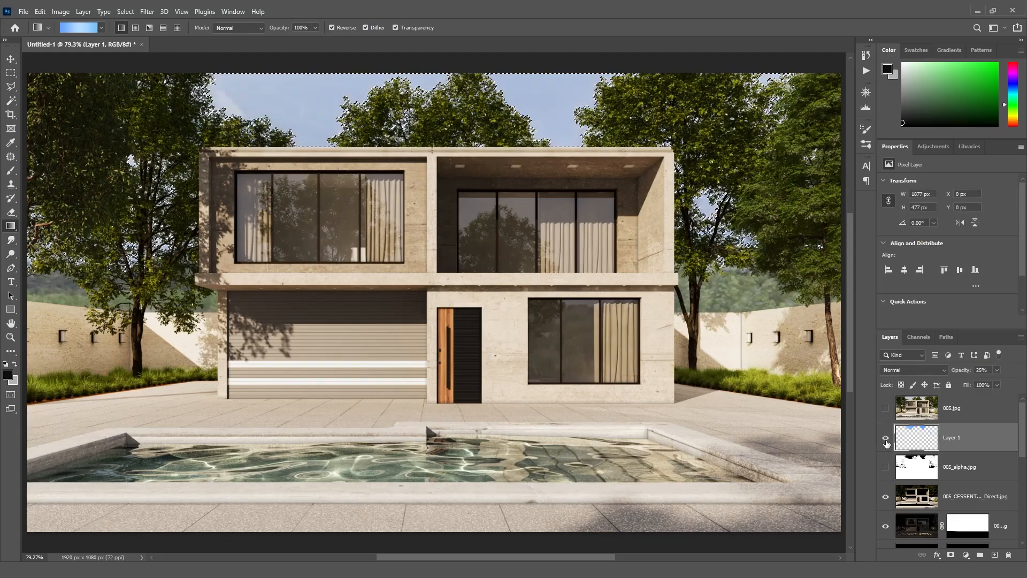
{"action": "key", "text": "ctrl+d"}
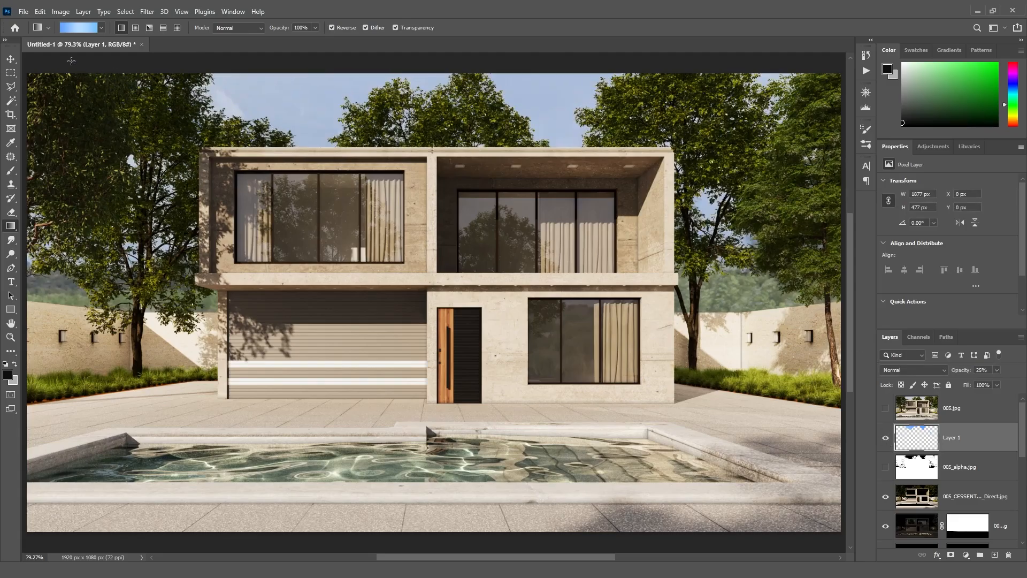
{"action": "left_click", "coordinate": [11, 58]}
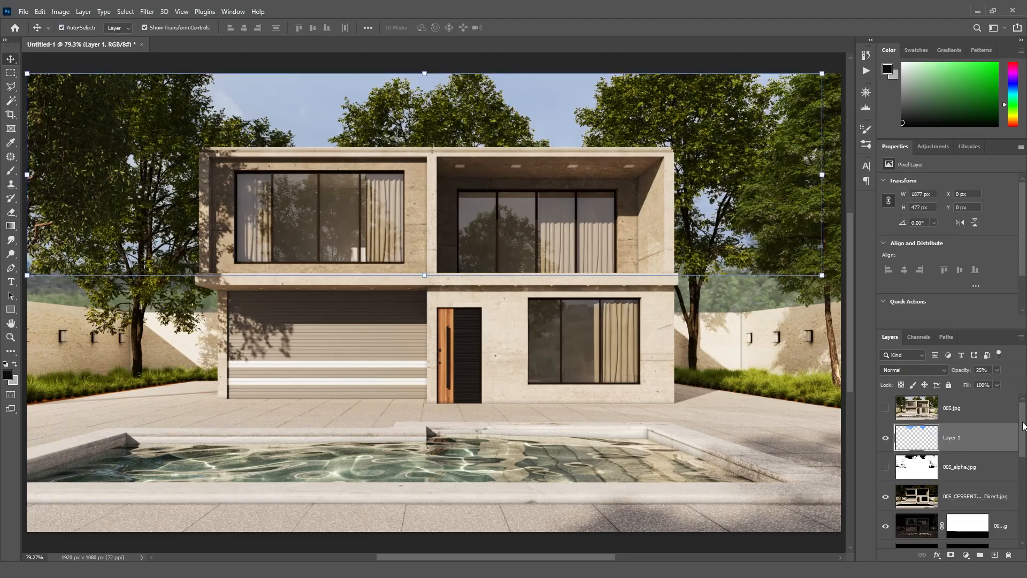
- Select the original 005.jpg render layer and toggle its visibility to compare it with the composite
{"action": "left_click", "coordinate": [741, 353]}
{"action": "left_click", "coordinate": [957, 410]}
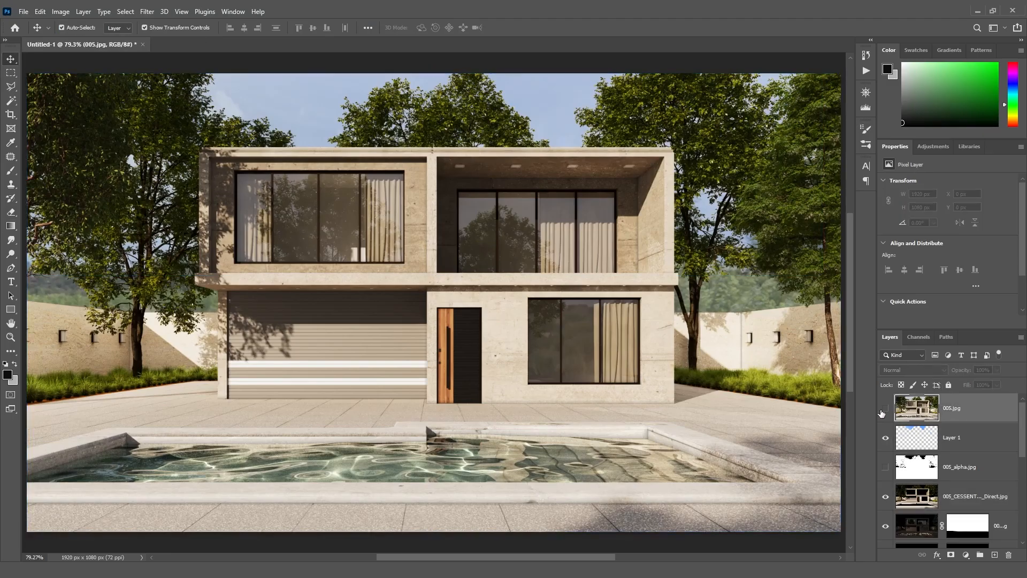
{"action": "left_click", "coordinate": [885, 408]}
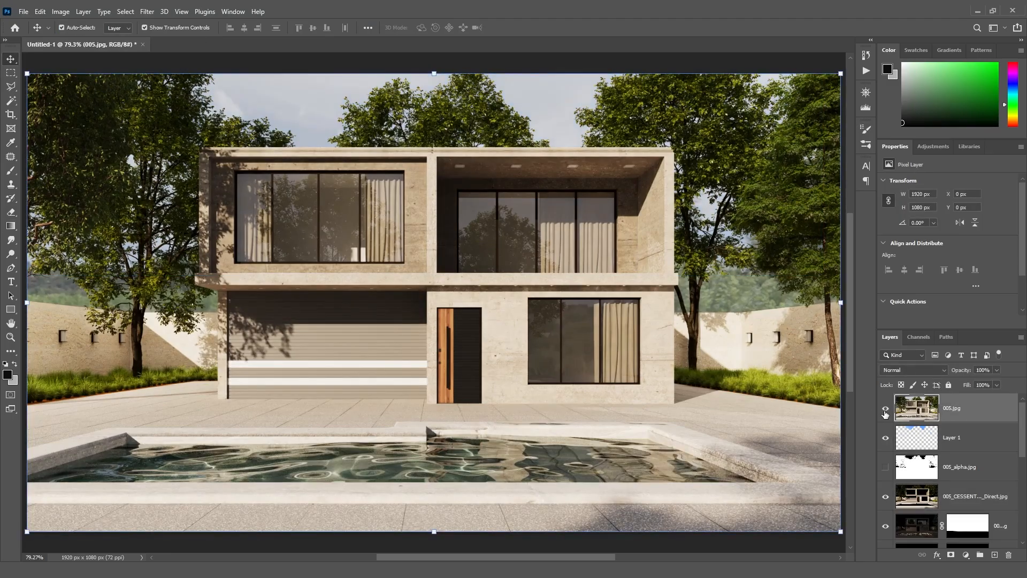
{"action": "left_click", "coordinate": [885, 410]}
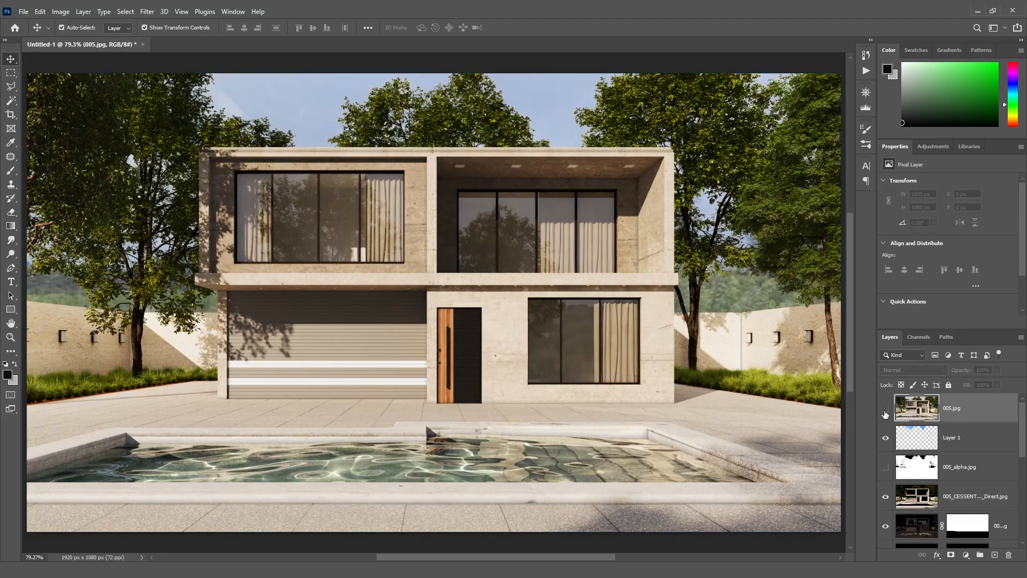
{"action": "left_click", "coordinate": [885, 409]}
{"action": "left_click", "coordinate": [885, 411]}
{"action": "left_click", "coordinate": [886, 410]}
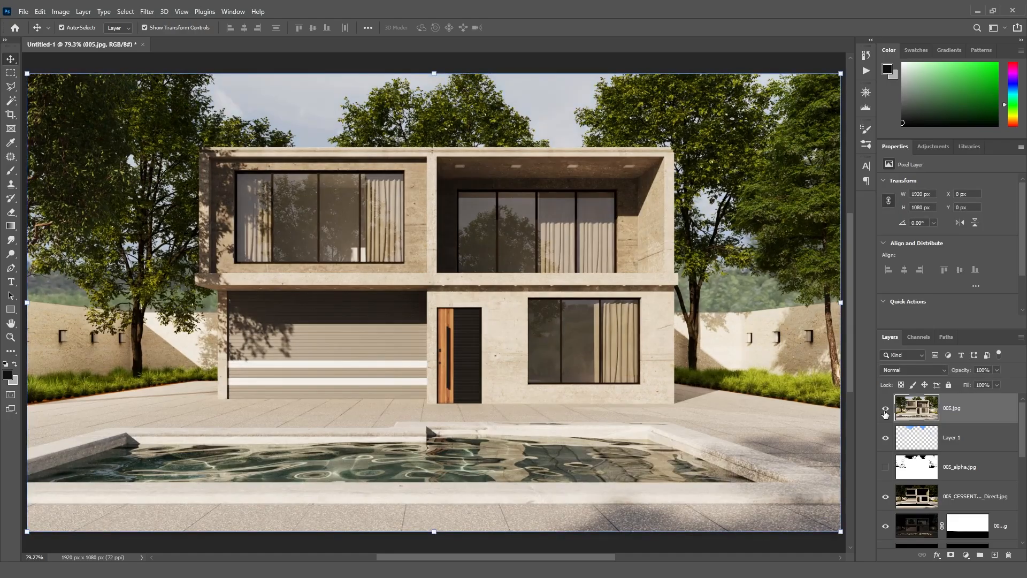
{"action": "left_click", "coordinate": [886, 410]}
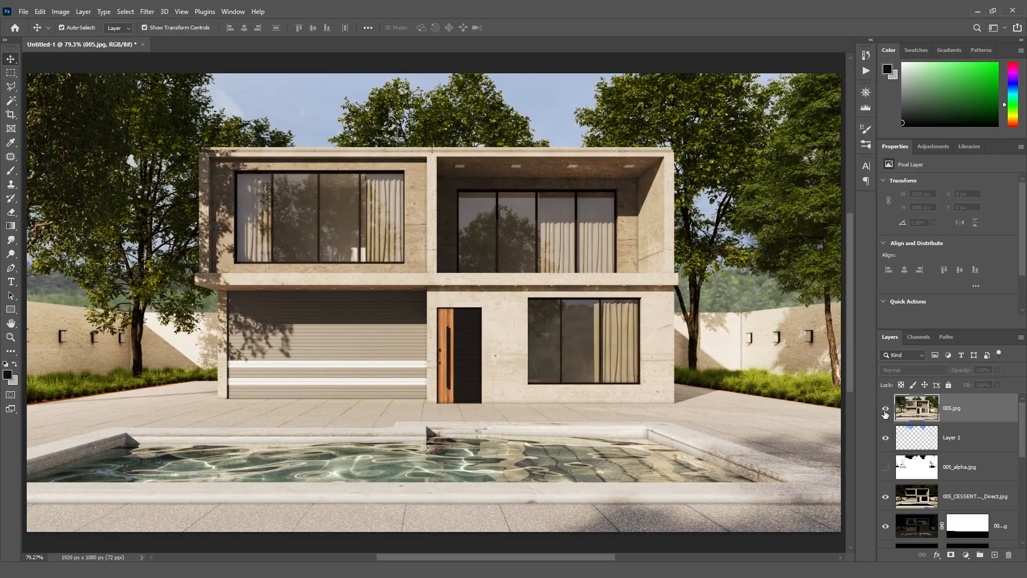
{"action": "left_click", "coordinate": [886, 409]}
{"action": "left_click", "coordinate": [885, 410]}
- Select the 005_CShading_Shadows layer and set its opacity to 15%
{"action": "left_click_drag", "start_coordinate": [1024, 416], "coordinate": [1026, 503]}
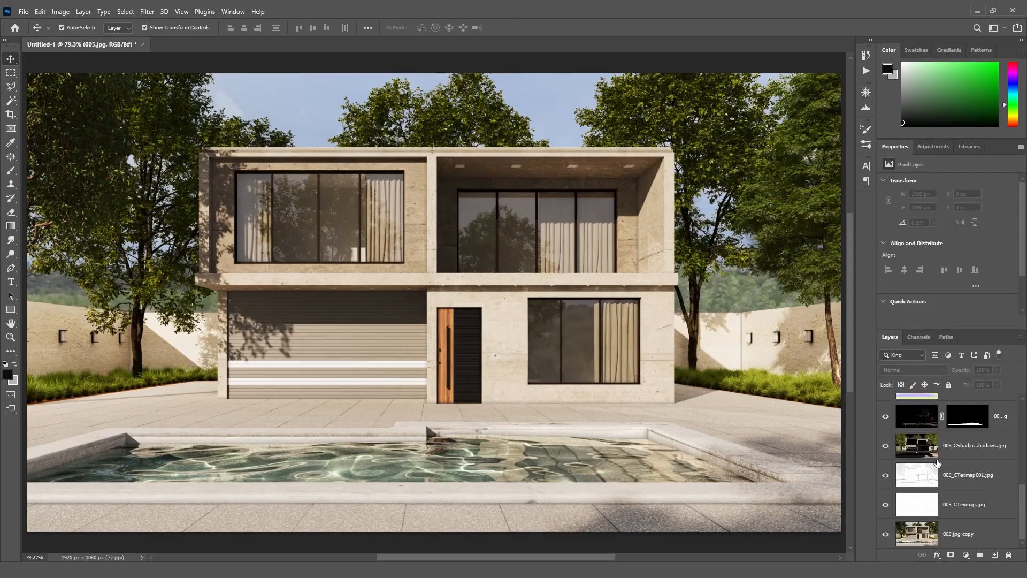
{"action": "left_click", "coordinate": [885, 446]}
{"action": "left_click", "coordinate": [886, 446]}
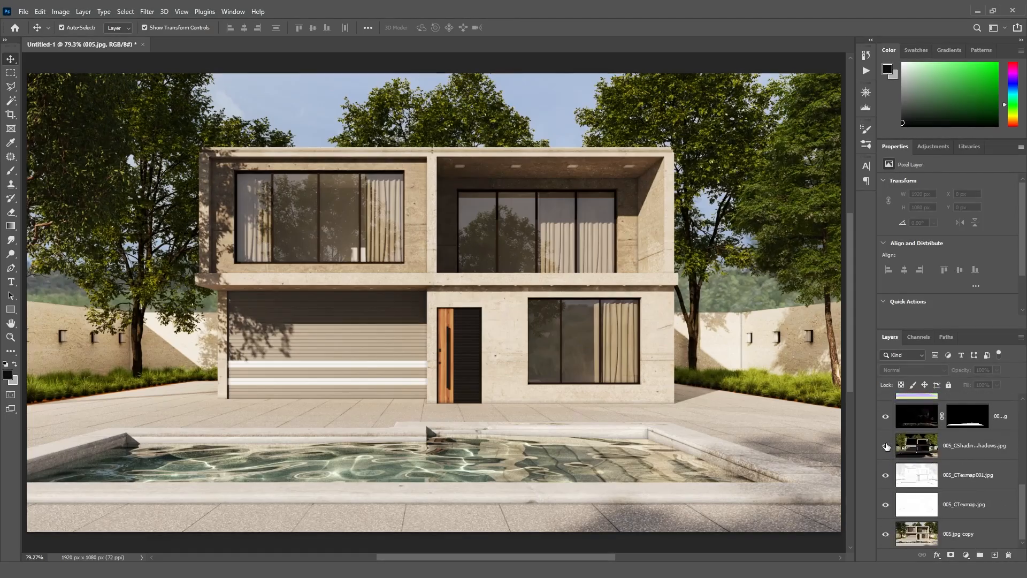
{"action": "left_click", "coordinate": [966, 449]}
{"action": "left_click", "coordinate": [981, 370]}
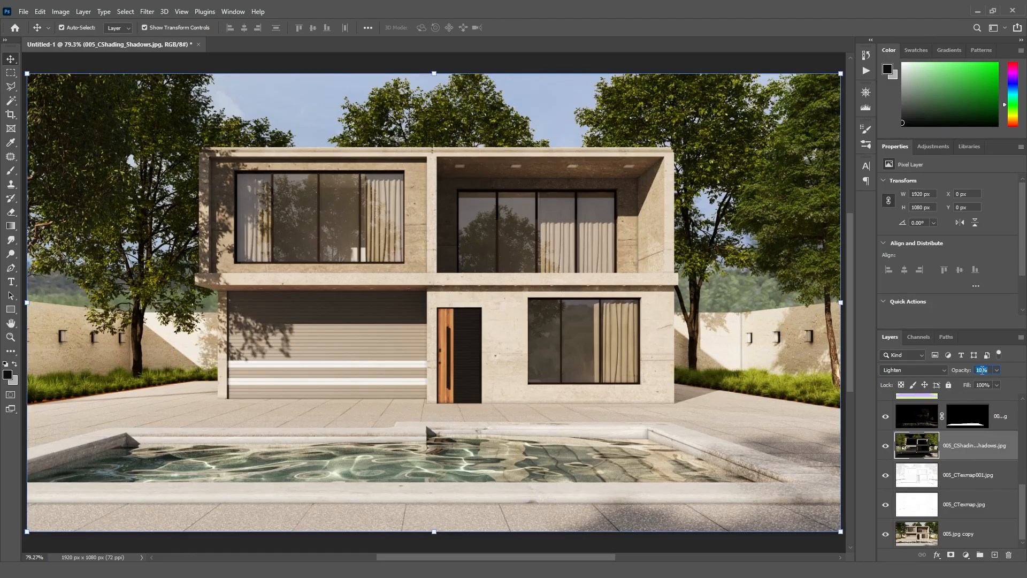
{"action": "type", "text": "20"}
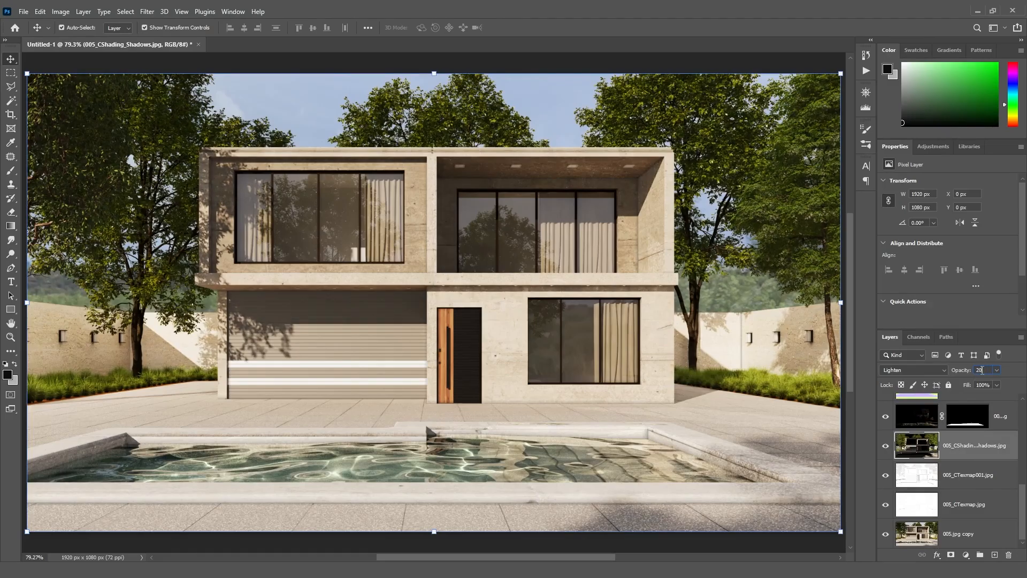
{"action": "key", "text": "BackSpace"}
{"action": "key", "text": "BackSpace"}
- Add a Curves adjustment layer above the sky gradient layer and shape it into a gentle S-curve
{"action": "scroll", "coordinate": [1021, 511], "scroll_direction": "up", "scroll_amount": 5}
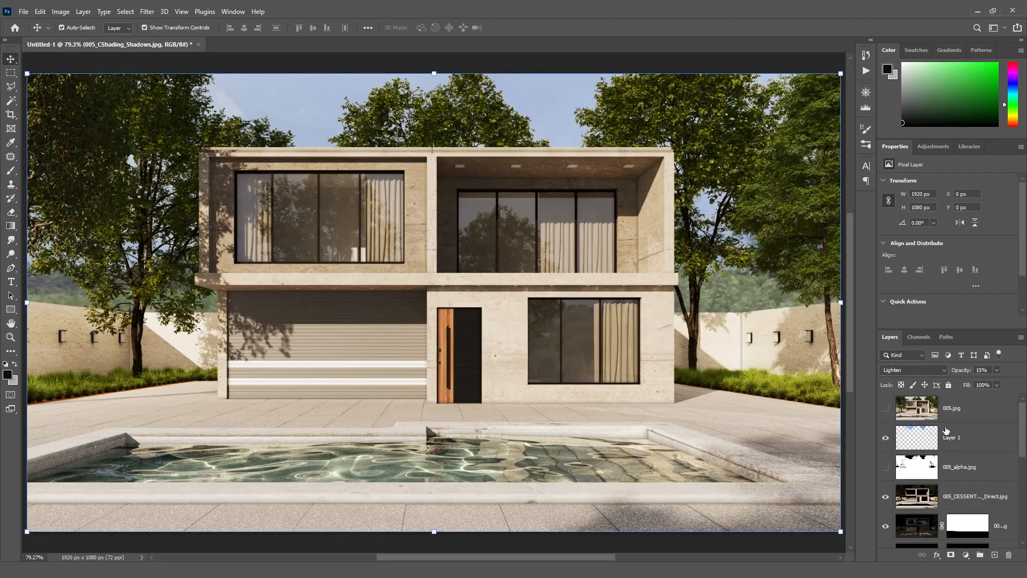
{"action": "left_click", "coordinate": [971, 438]}
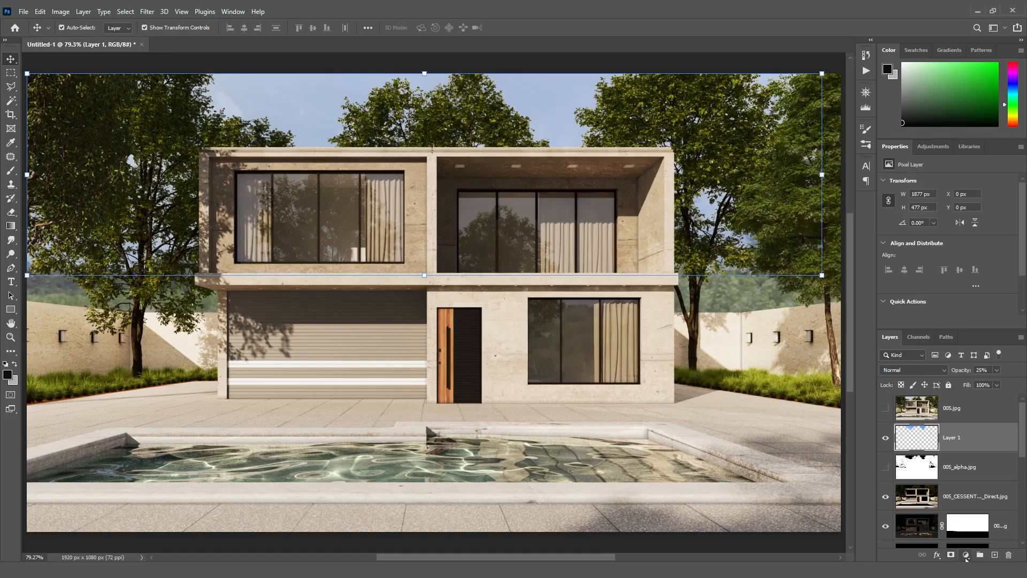
{"action": "left_click", "coordinate": [966, 556]}
{"action": "left_click", "coordinate": [990, 421]}
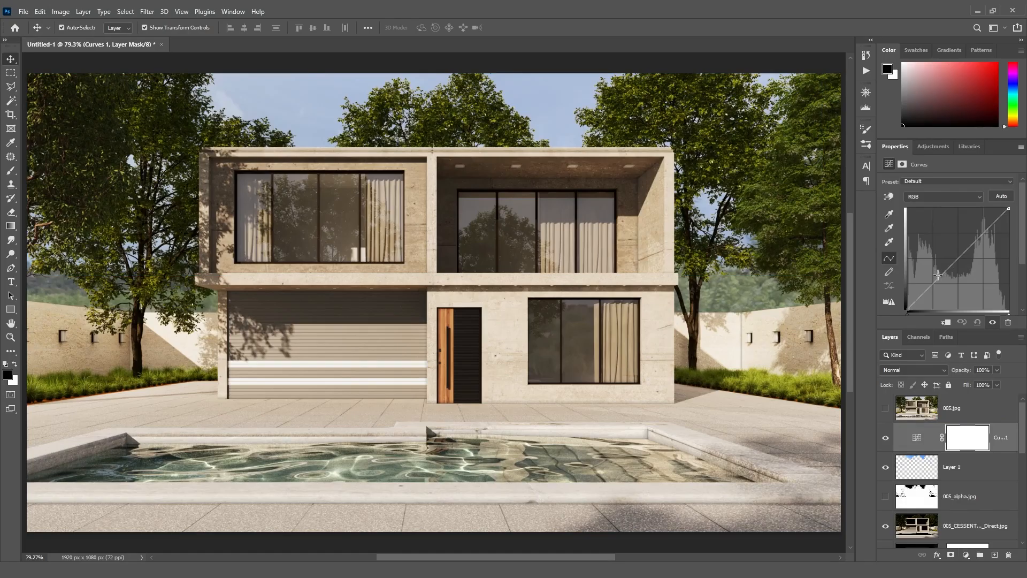
{"action": "left_click_drag", "start_coordinate": [938, 276], "coordinate": [939, 279]}
{"action": "left_click_drag", "start_coordinate": [981, 236], "coordinate": [980, 231]}
{"action": "left_click_drag", "start_coordinate": [939, 279], "coordinate": [939, 281]}
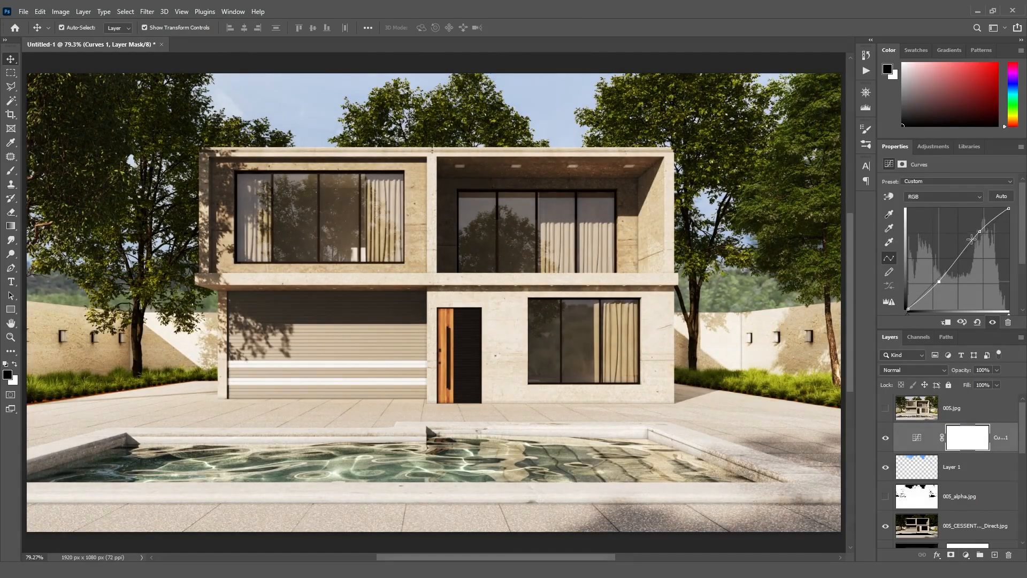
{"action": "left_click_drag", "start_coordinate": [980, 232], "coordinate": [979, 235]}
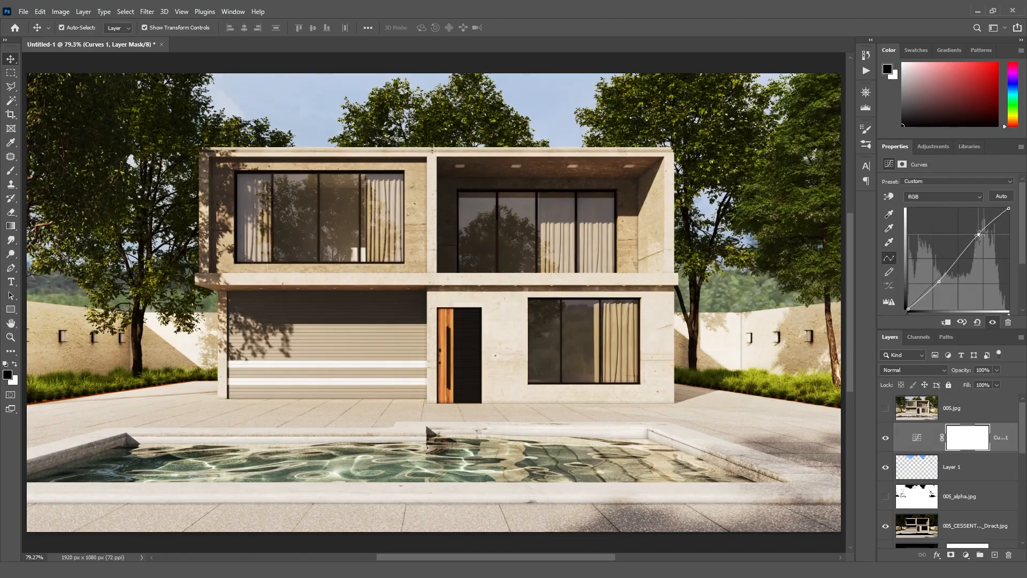
- Toggle the Curves adjustment layer's visibility to judge its contrast effect
{"action": "left_click", "coordinate": [881, 441]}
{"action": "left_click", "coordinate": [882, 442]}
{"action": "left_click", "coordinate": [882, 442]}
{"action": "left_click", "coordinate": [881, 442]}
{"action": "left_click", "coordinate": [882, 443]}
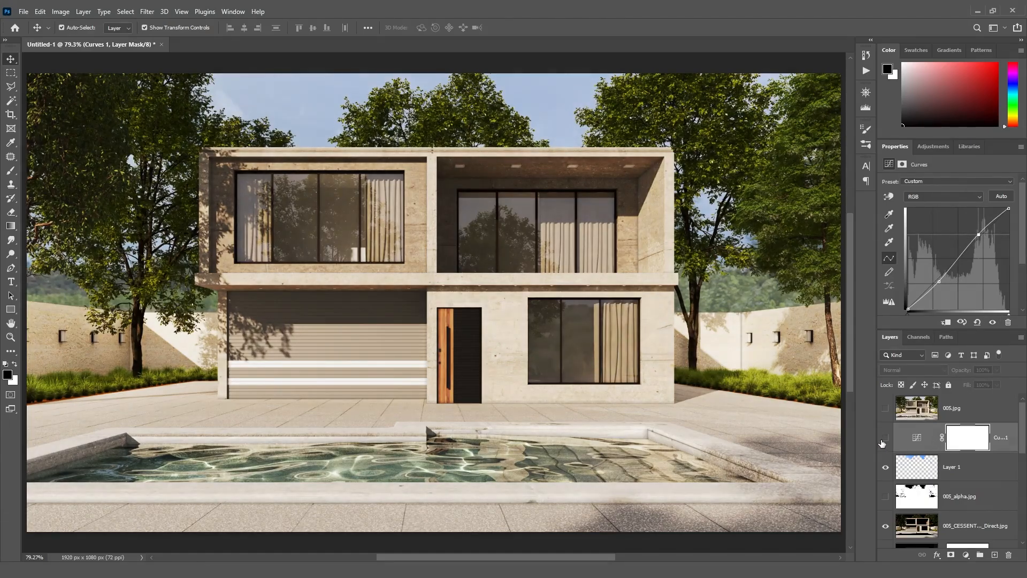
{"action": "left_click", "coordinate": [882, 443]}
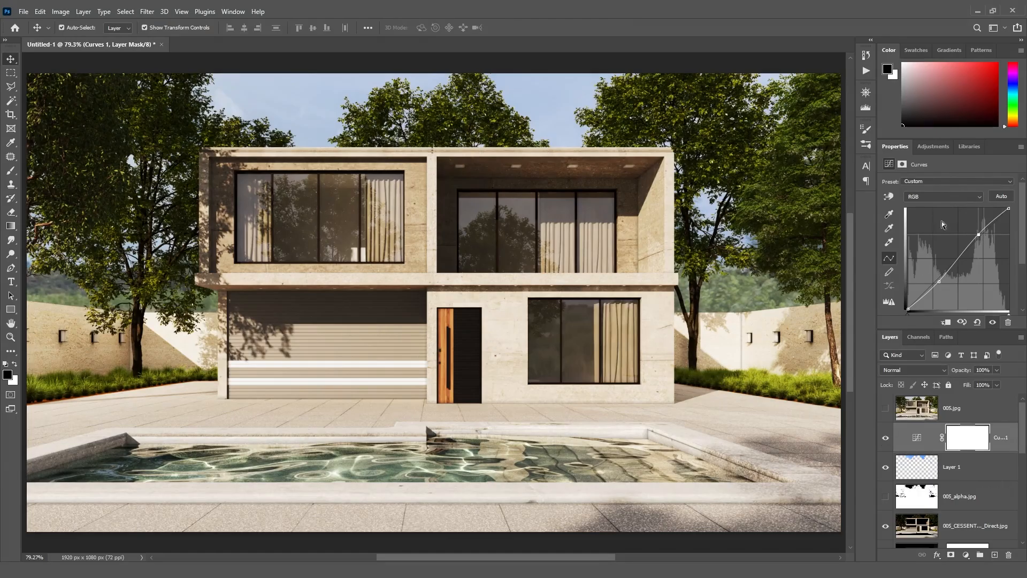
{"action": "left_click", "coordinate": [886, 441]}
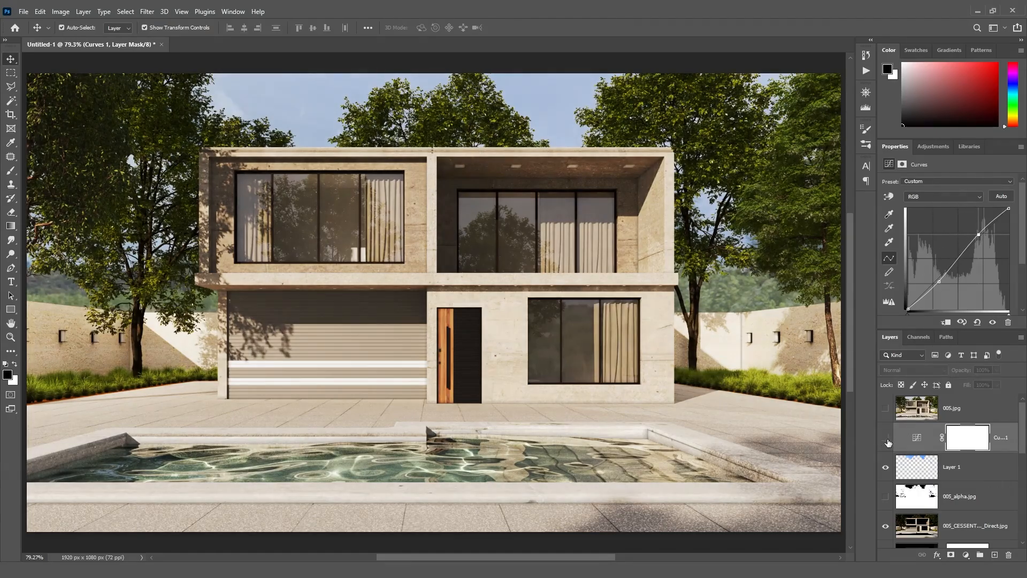
{"action": "left_click", "coordinate": [887, 441]}
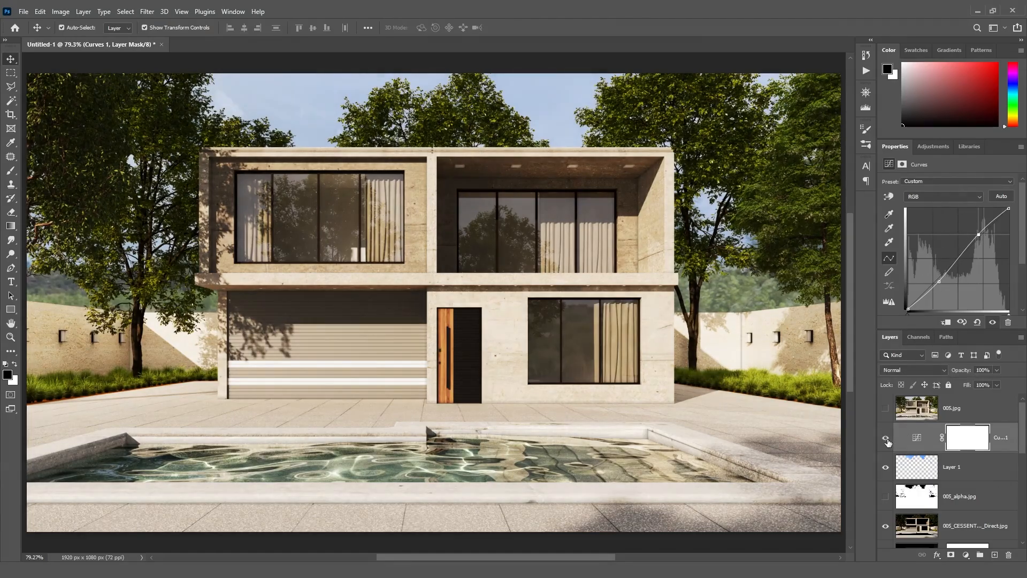
{"action": "left_click", "coordinate": [887, 441]}
{"action": "left_click", "coordinate": [887, 441]}
- Toggle the original 005.jpg layer on and off to compare the raw render with the final composite
{"action": "left_click", "coordinate": [885, 409]}
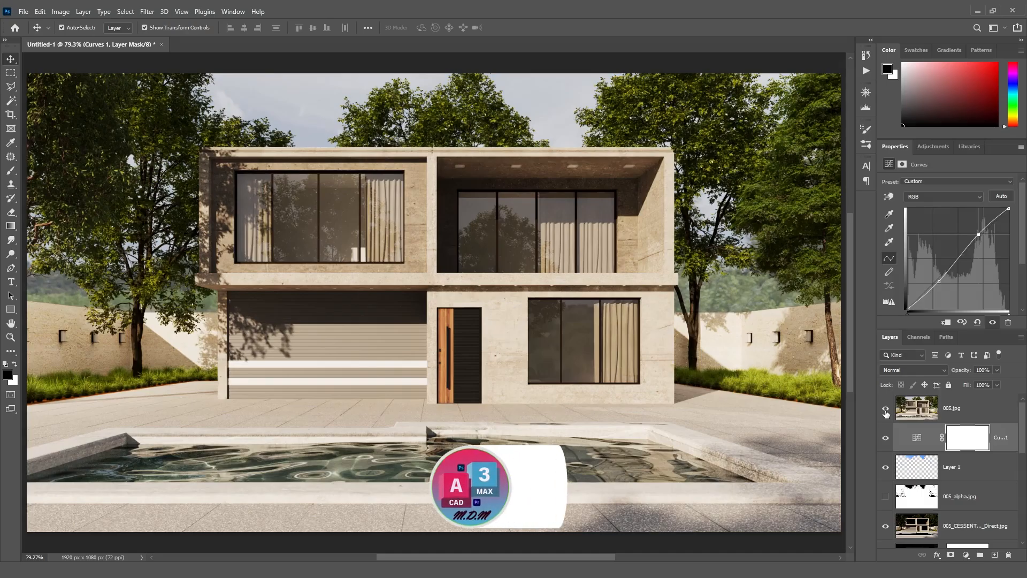
{"action": "left_click", "coordinate": [885, 410]}
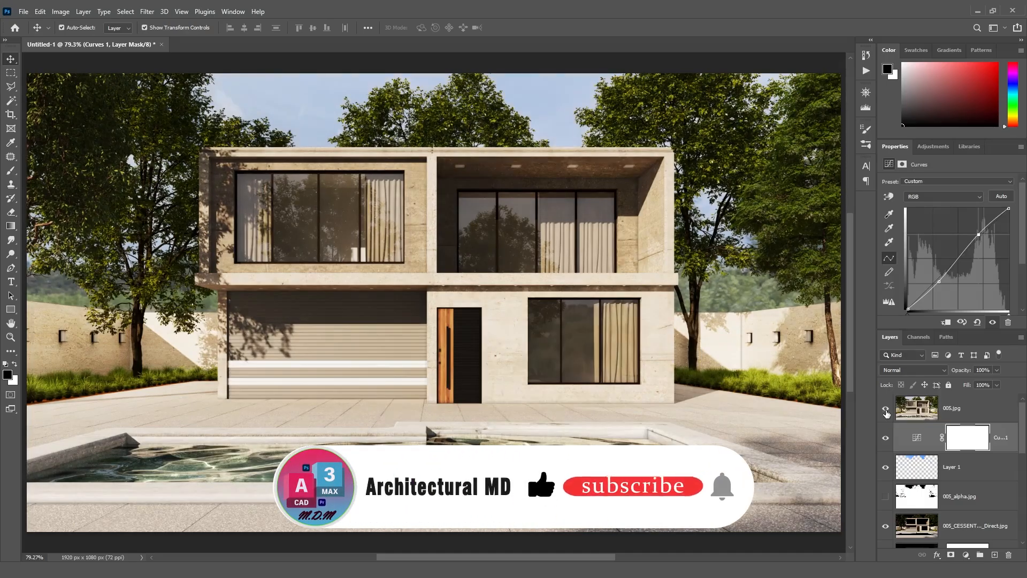
{"action": "left_click", "coordinate": [886, 412]}
{"action": "left_click", "coordinate": [887, 412]}
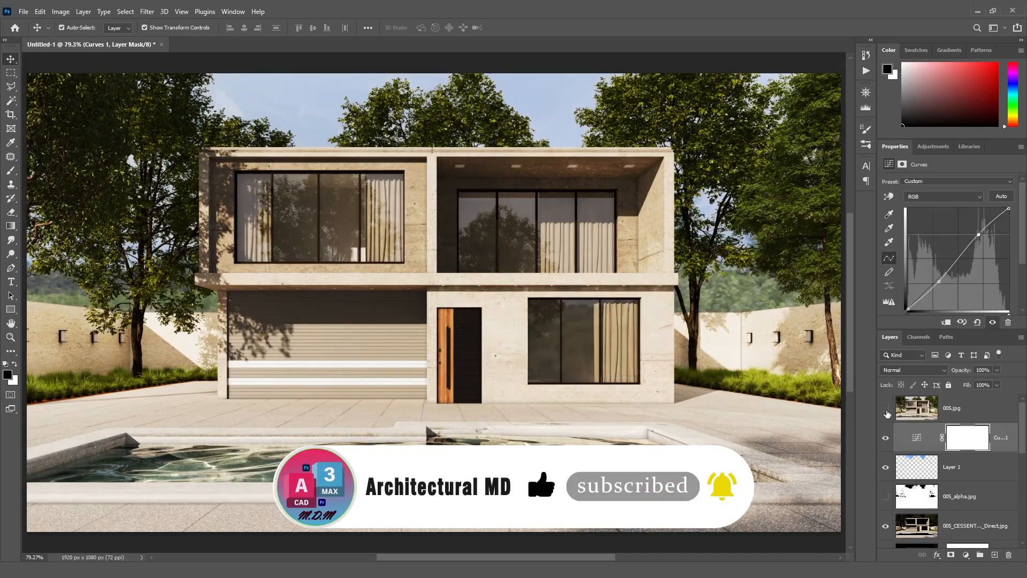
{"action": "left_click", "coordinate": [886, 410]}
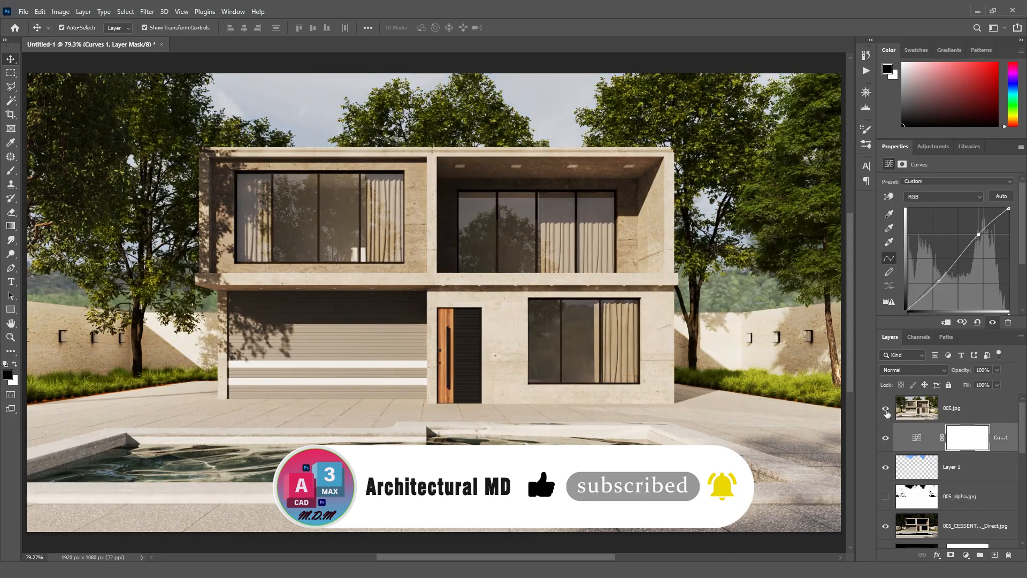
{"action": "left_click", "coordinate": [886, 410]}
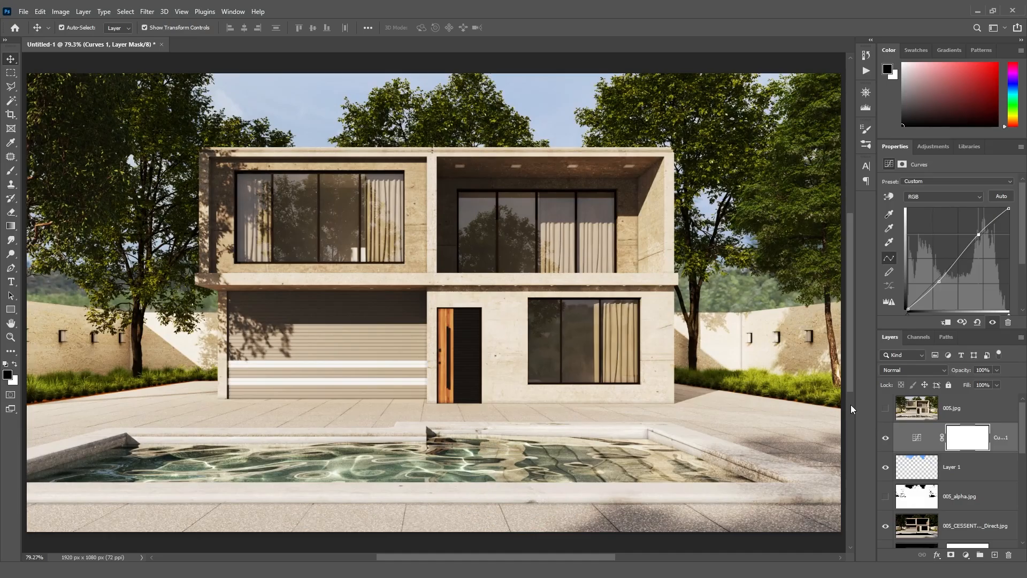
{"action": "left_click", "coordinate": [886, 408]}
{"action": "left_click", "coordinate": [886, 408]}
{"action": "left_click", "coordinate": [886, 408]}
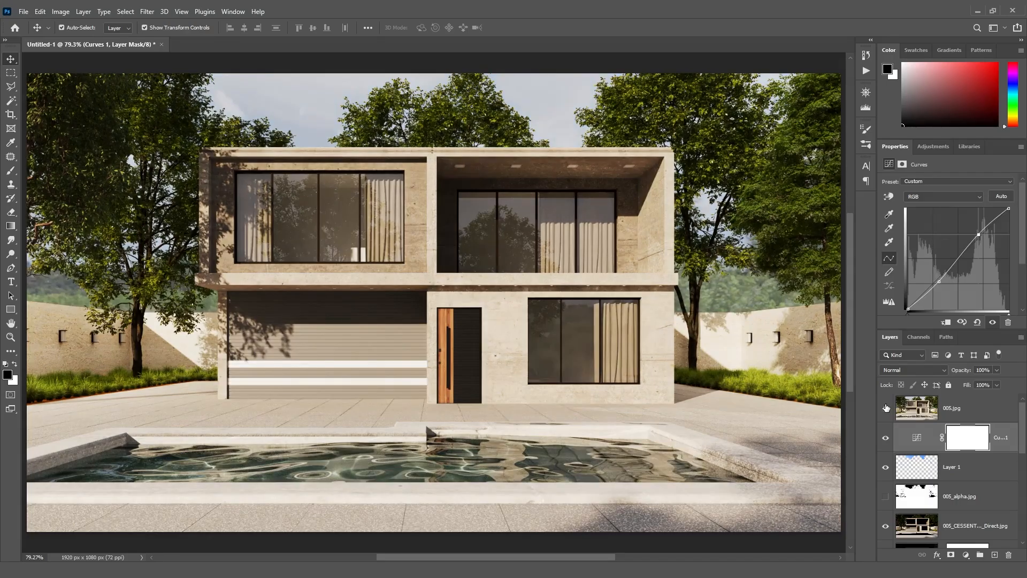
{"action": "left_click", "coordinate": [886, 408]}
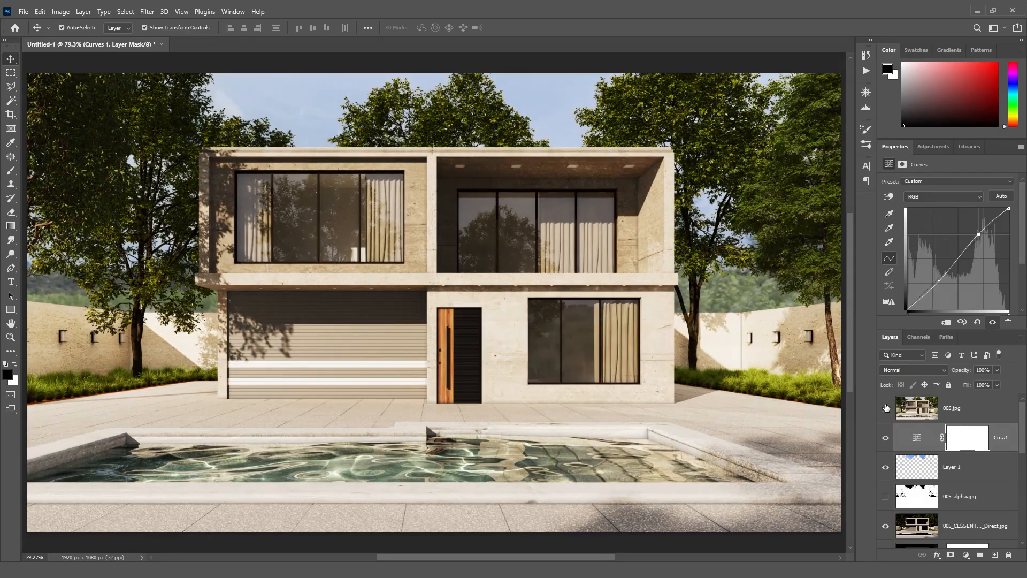